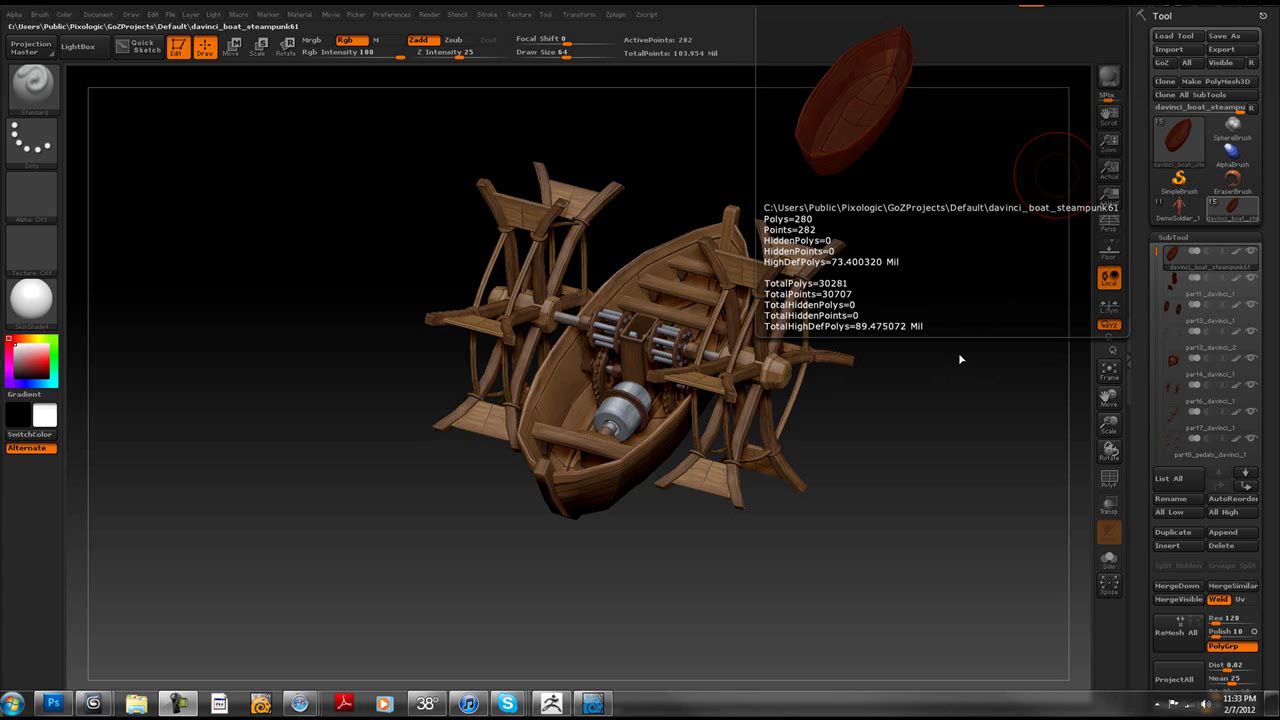
Step: Examine the paddle boat model from several angles and review the list of applications available for GoZ
left_click(932, 354)
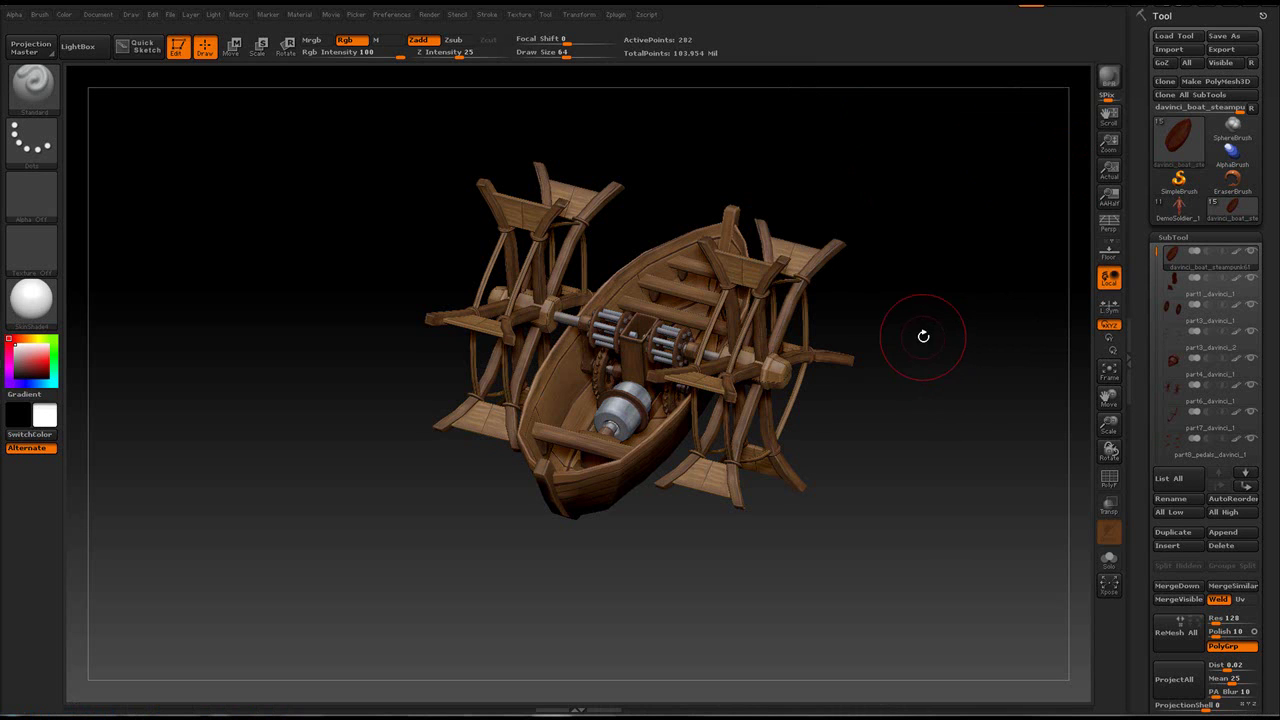
left_click_drag(891, 346, 901, 315)
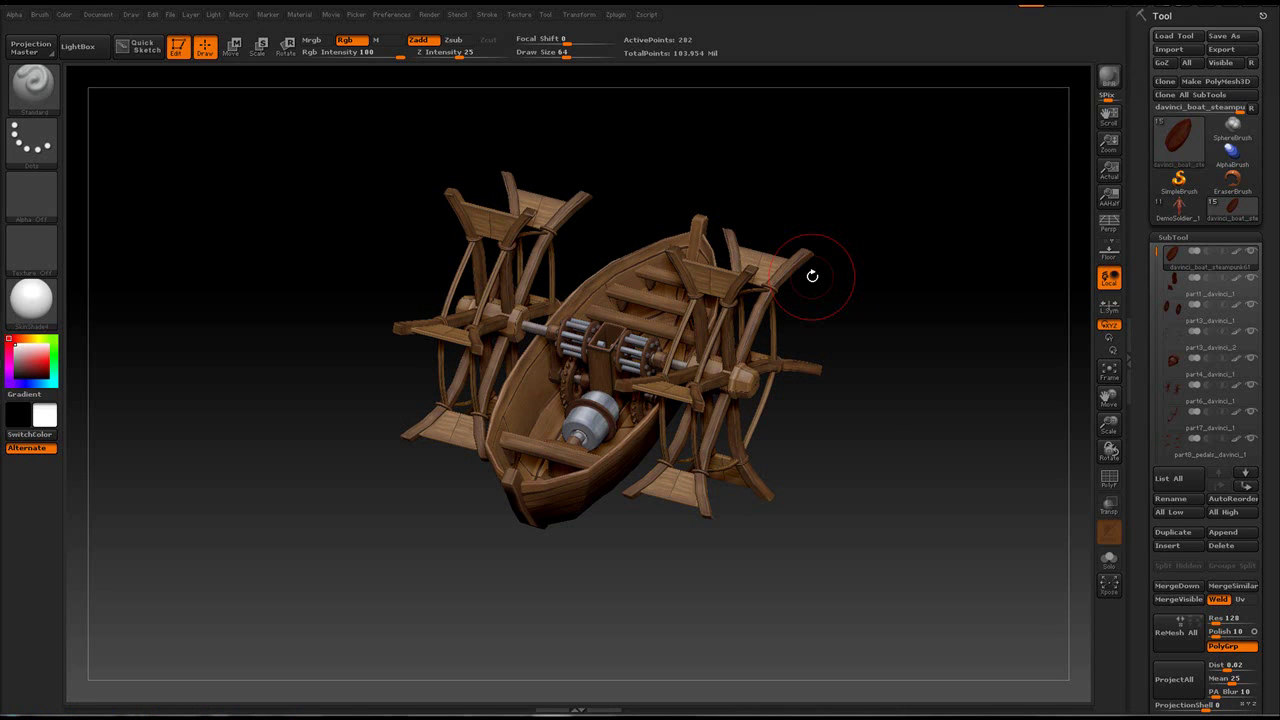
mouse_move(871, 275)
left_mouse_down("alt")
mouse_move(914, 280)
mouse_move(940, 237)
mouse_move(900, 274)
mouse_move(951, 277)
mouse_move(955, 294)
left_mouse_up("alt")
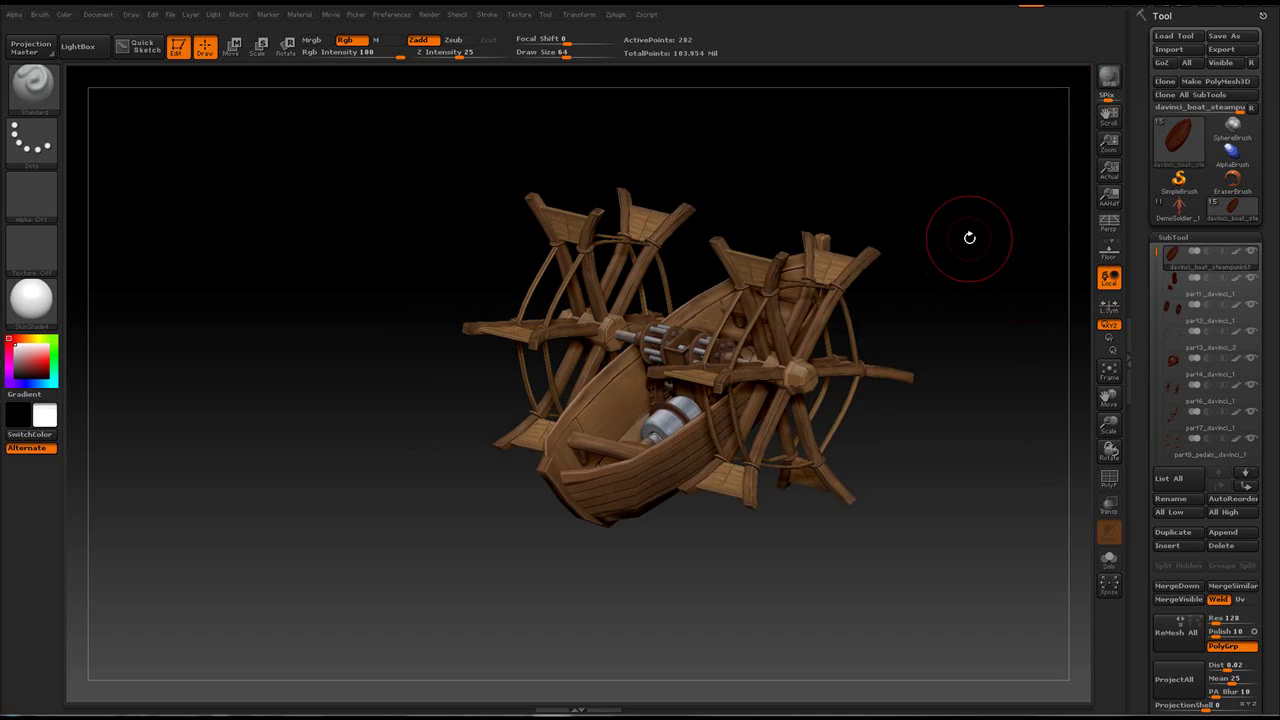
left_click_drag(957, 243, 903, 237)
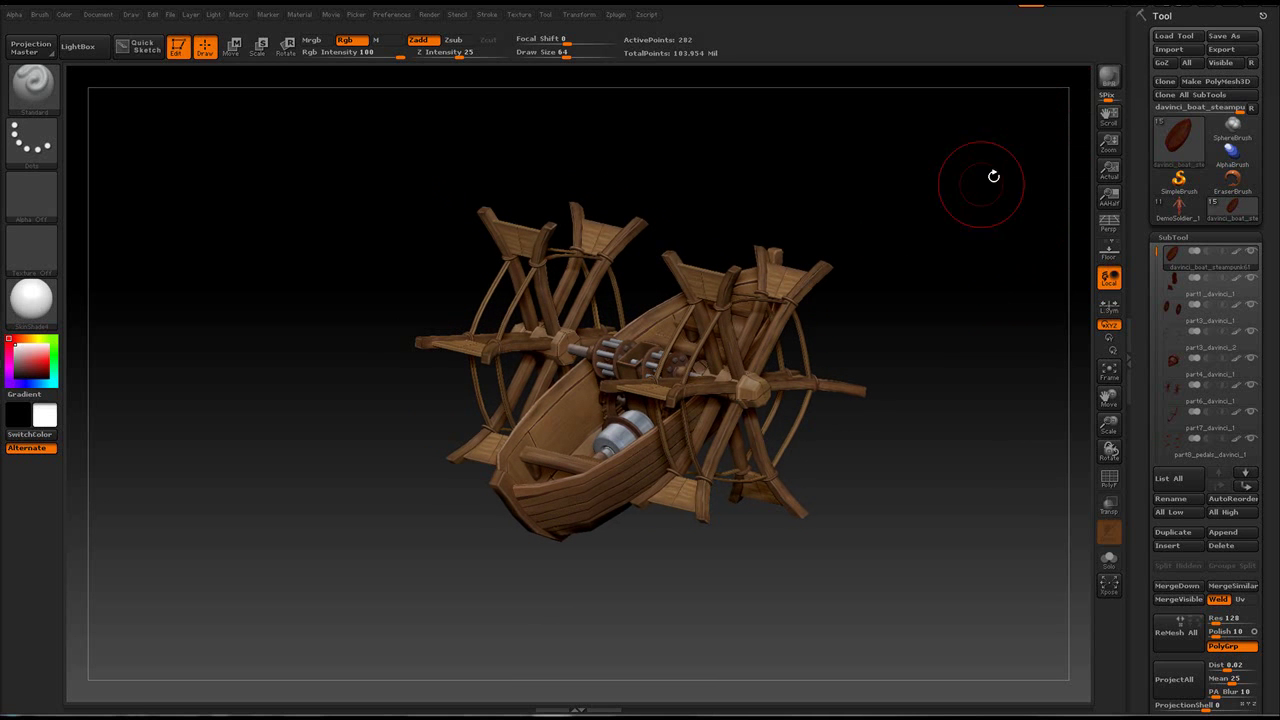
left_click(1251, 63)
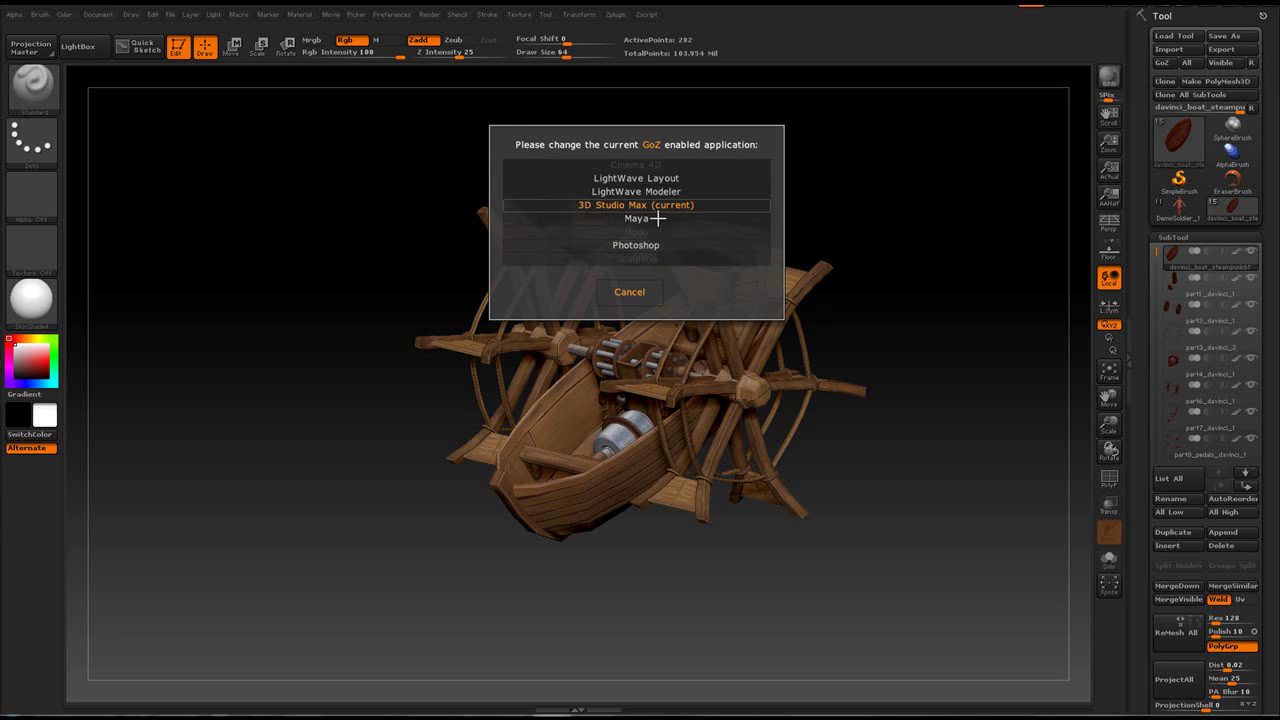
left_click(630, 292)
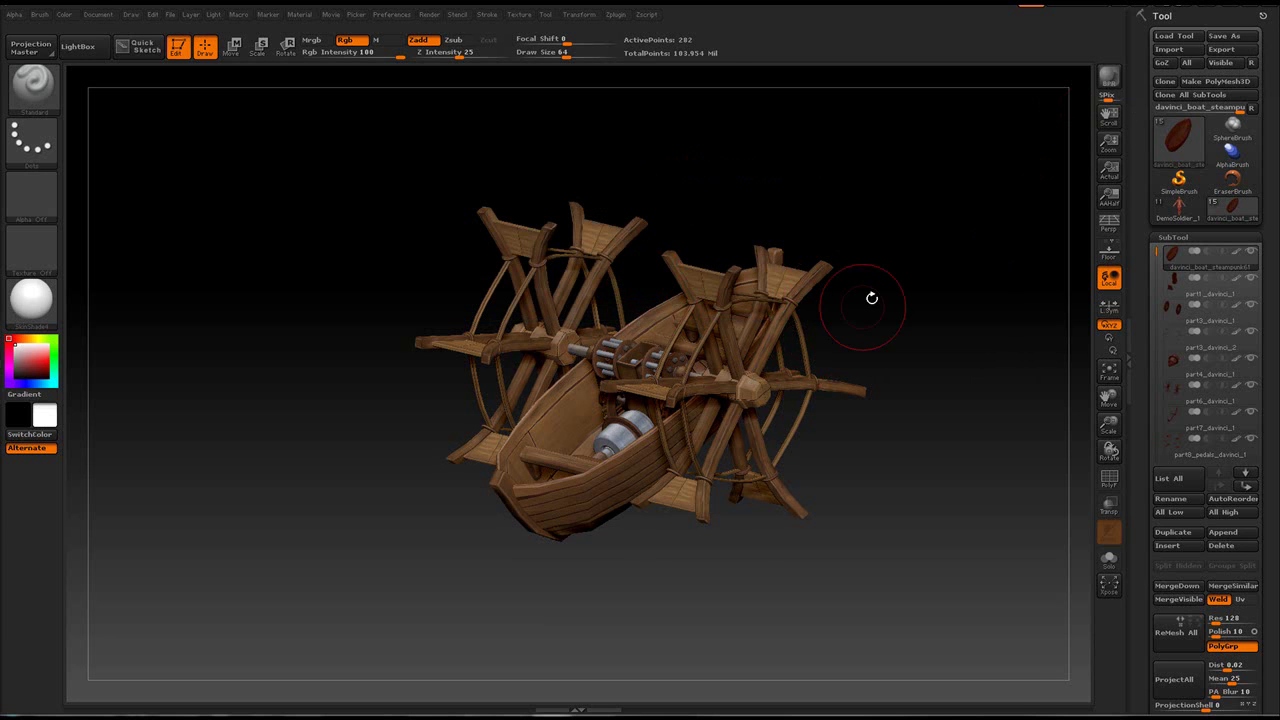
left_click_drag(869, 294, 1070, 145)
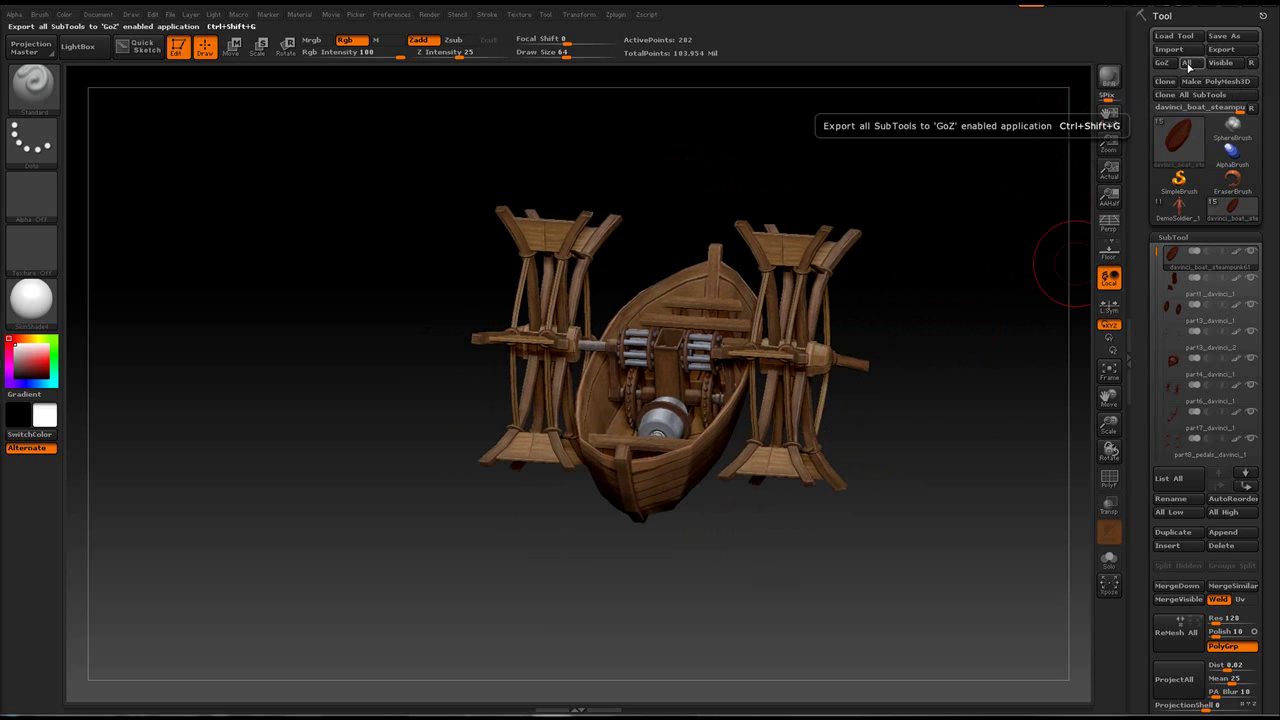
Step: Switch to 3ds Max, examine the transferred boat and its paddle wheels from several angles, and return to ZBrush
key("alt+Tab")
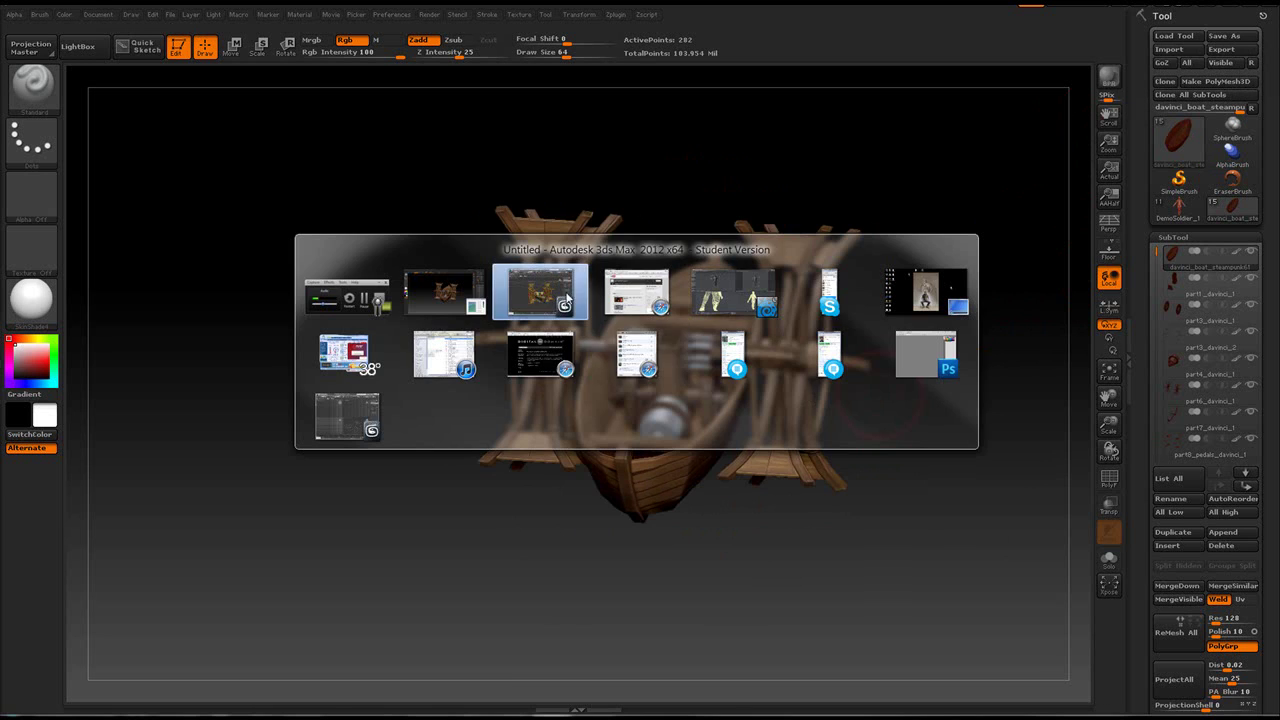
left_click(567, 298)
middle_click_drag(890, 317, 759, 326, "alt")
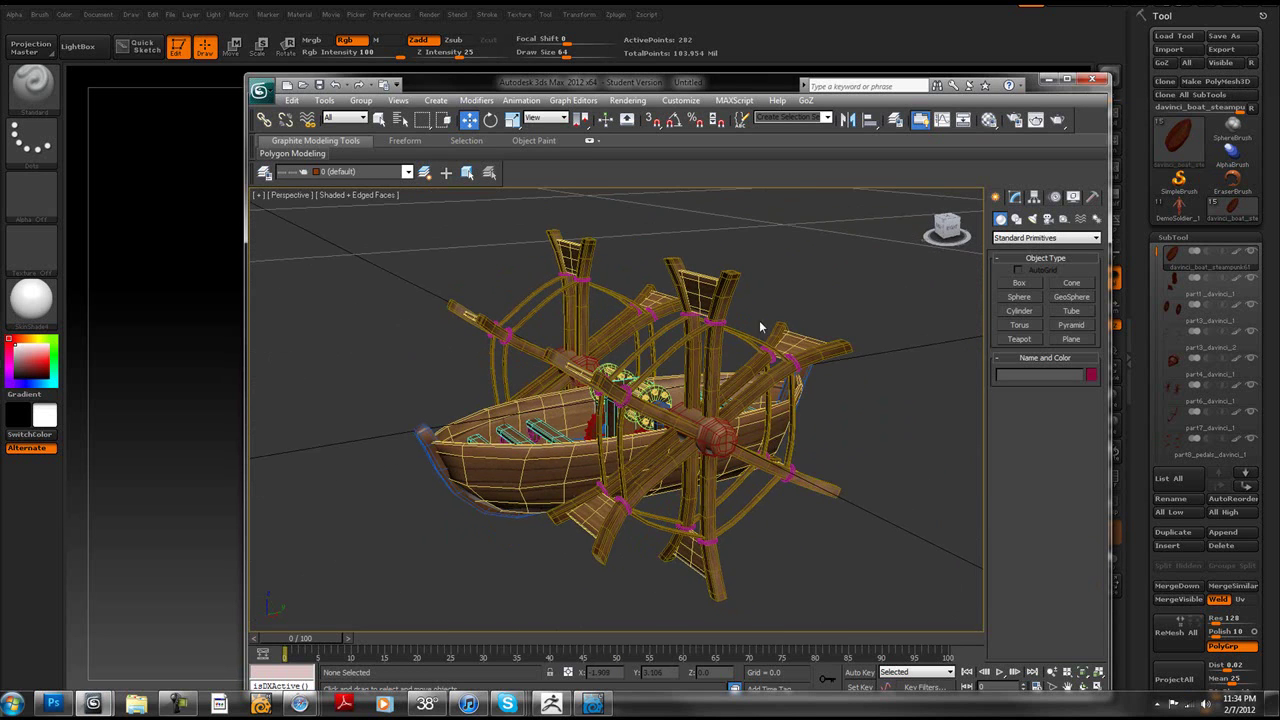
middle_click_drag(551, 298, 686, 332, "alt")
middle_click_drag(786, 328, 778, 300, "alt")
left_click(1047, 78)
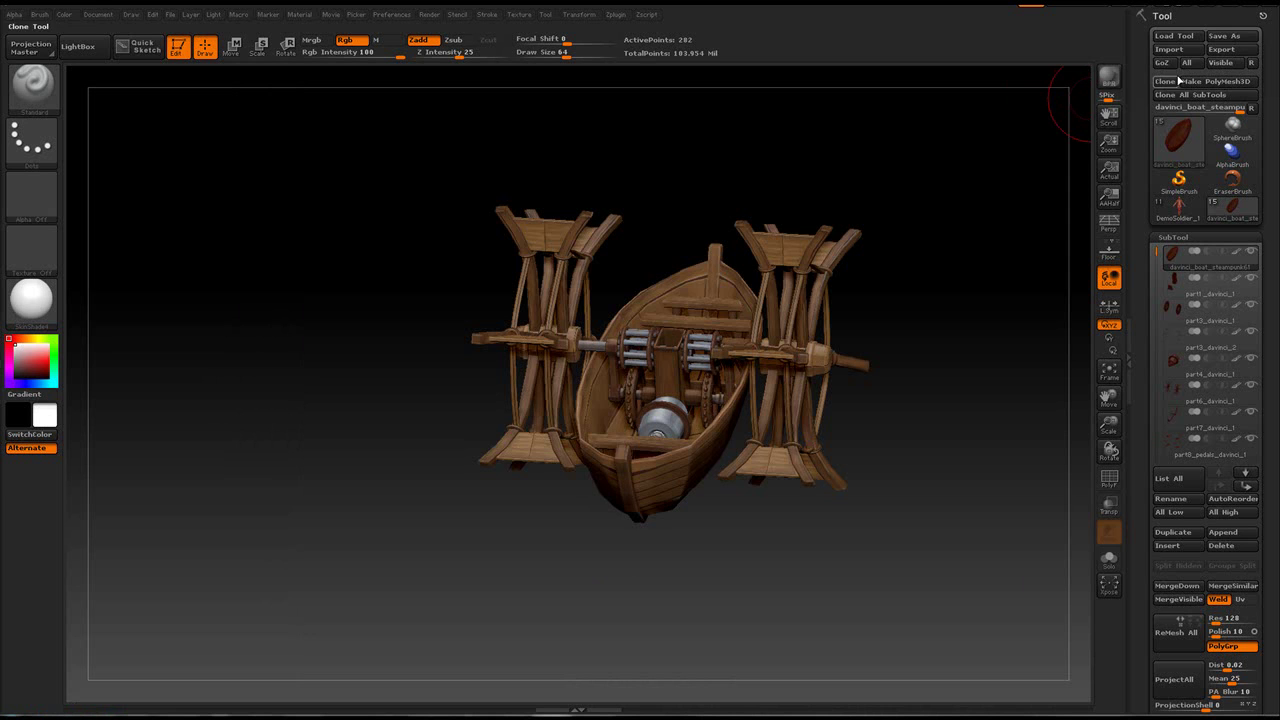
Step: Set LightWave Modeler as the GoZ target application and send all the boat's subtools to it
left_click(1250, 63)
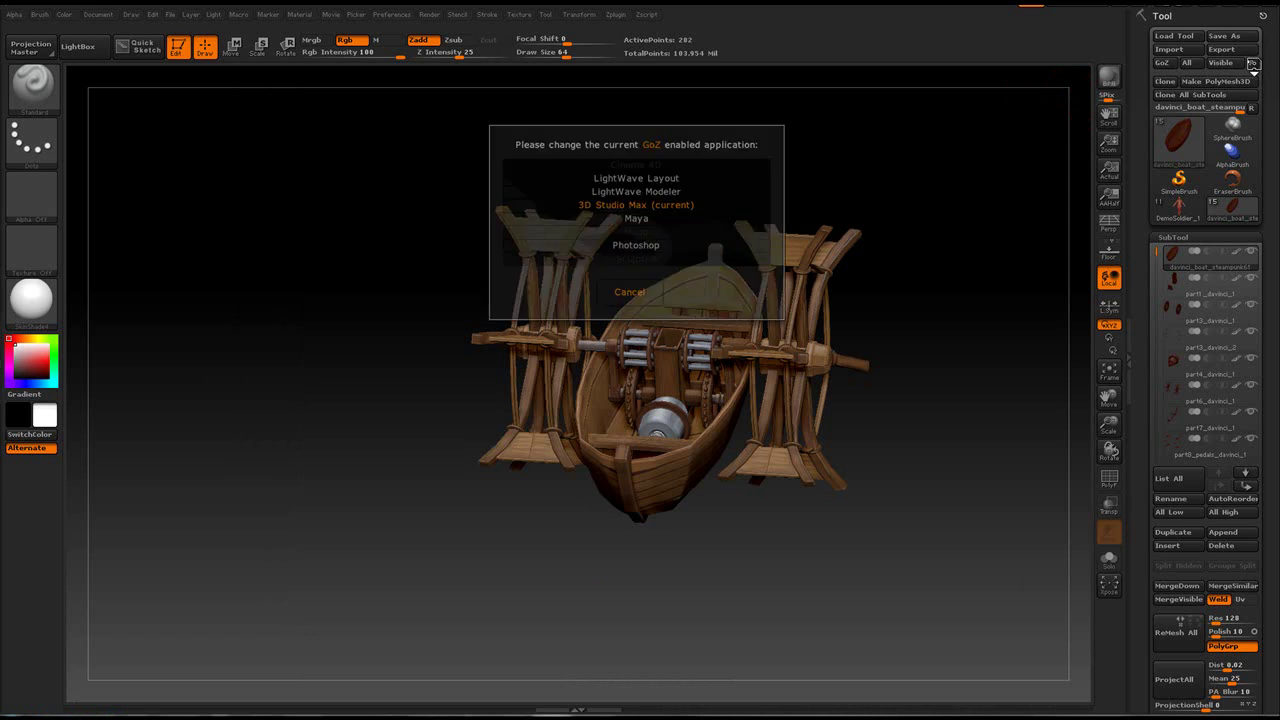
left_click(655, 191)
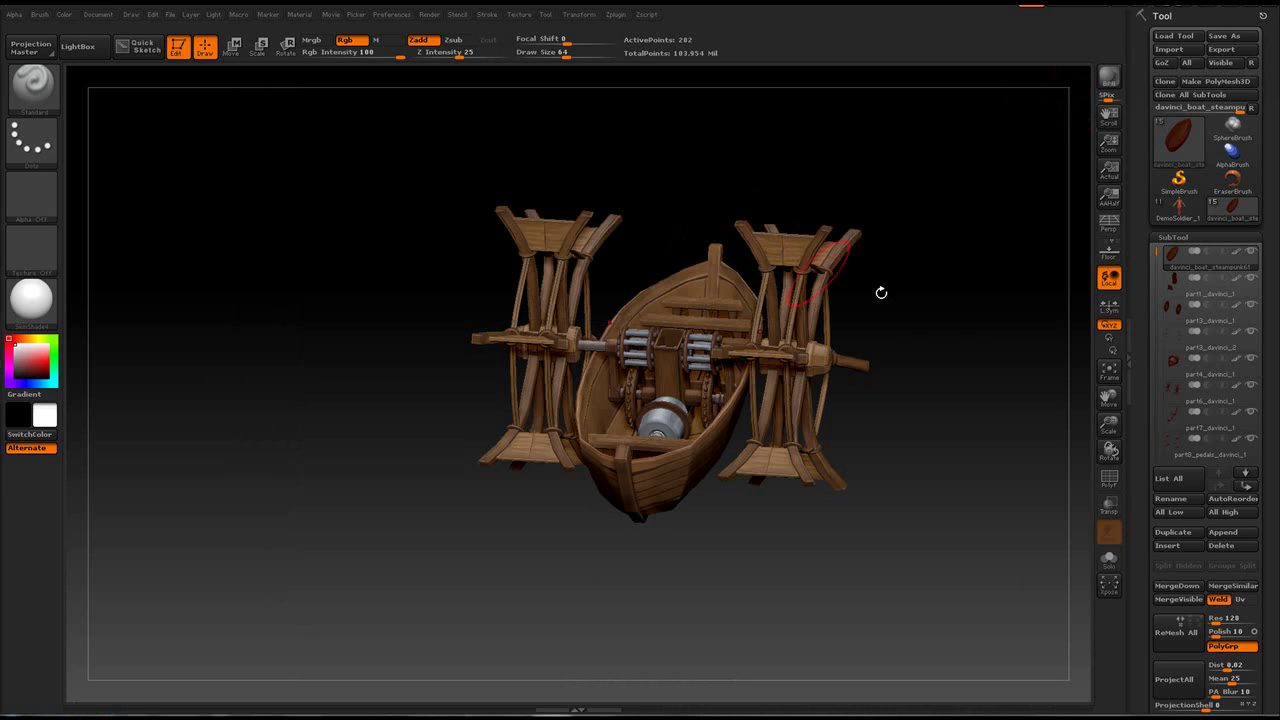
left_click(1173, 66)
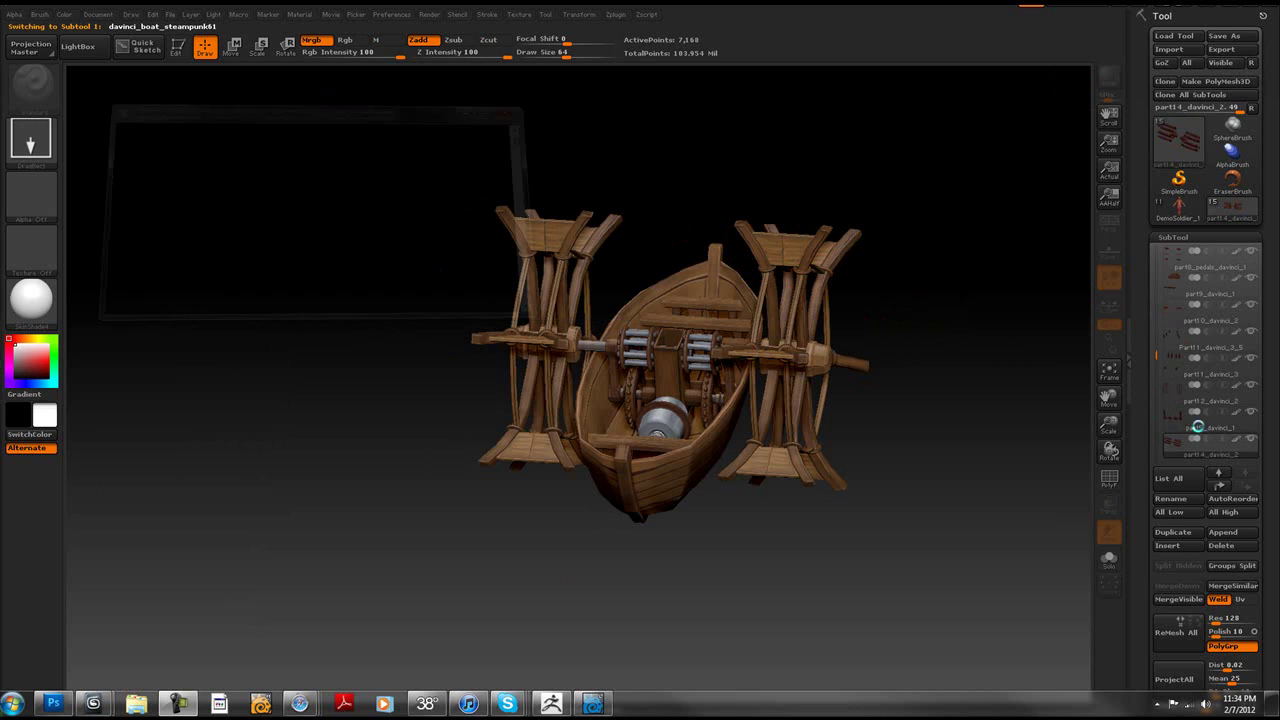
Step: Switch to LightWave Modeler, select all polygons of the cube and run the GoZ import command
left_click(260, 704)
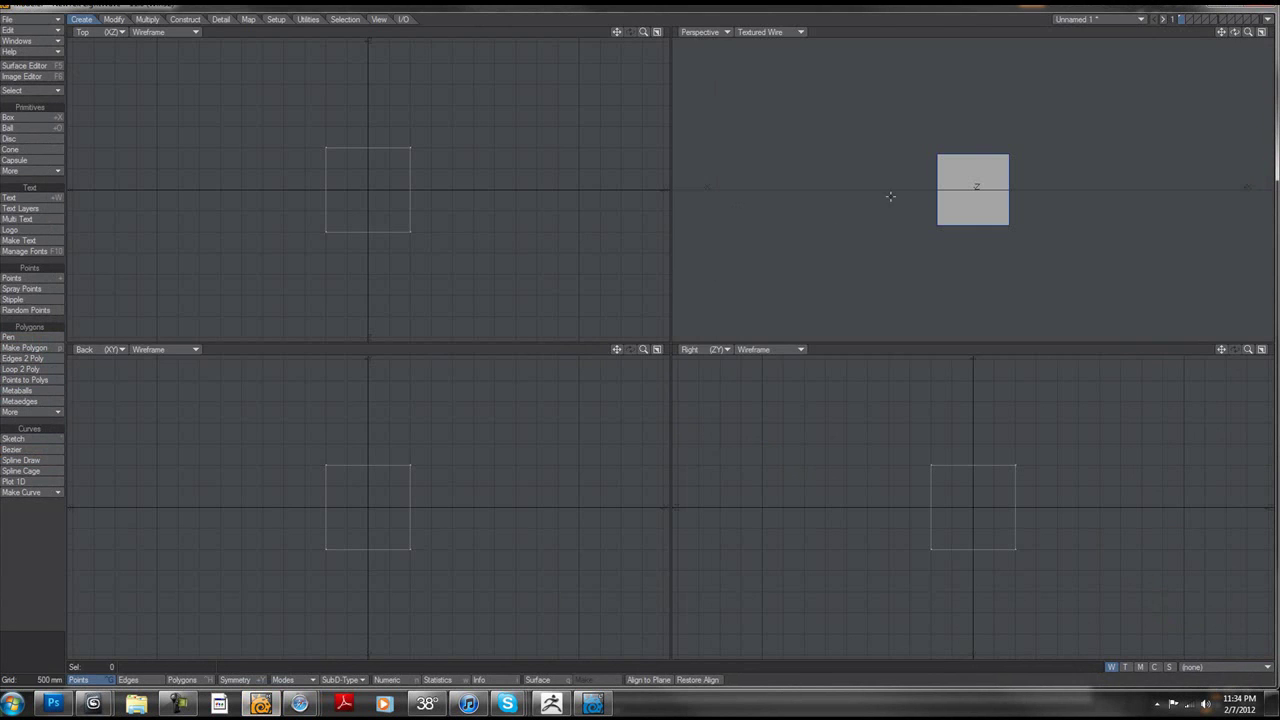
key("ctrl+h")
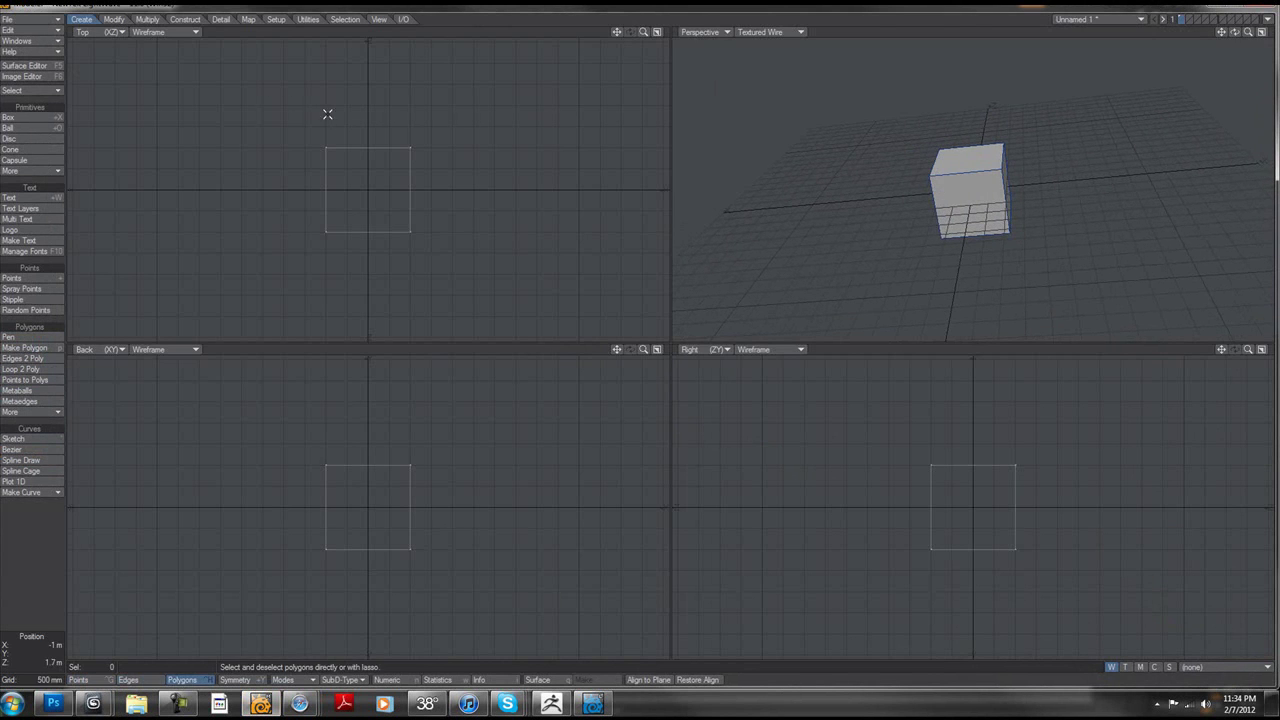
mouse_move(287, 103)
right_mouse_down()
mouse_move(352, 64)
mouse_move(496, 186)
right_mouse_up()
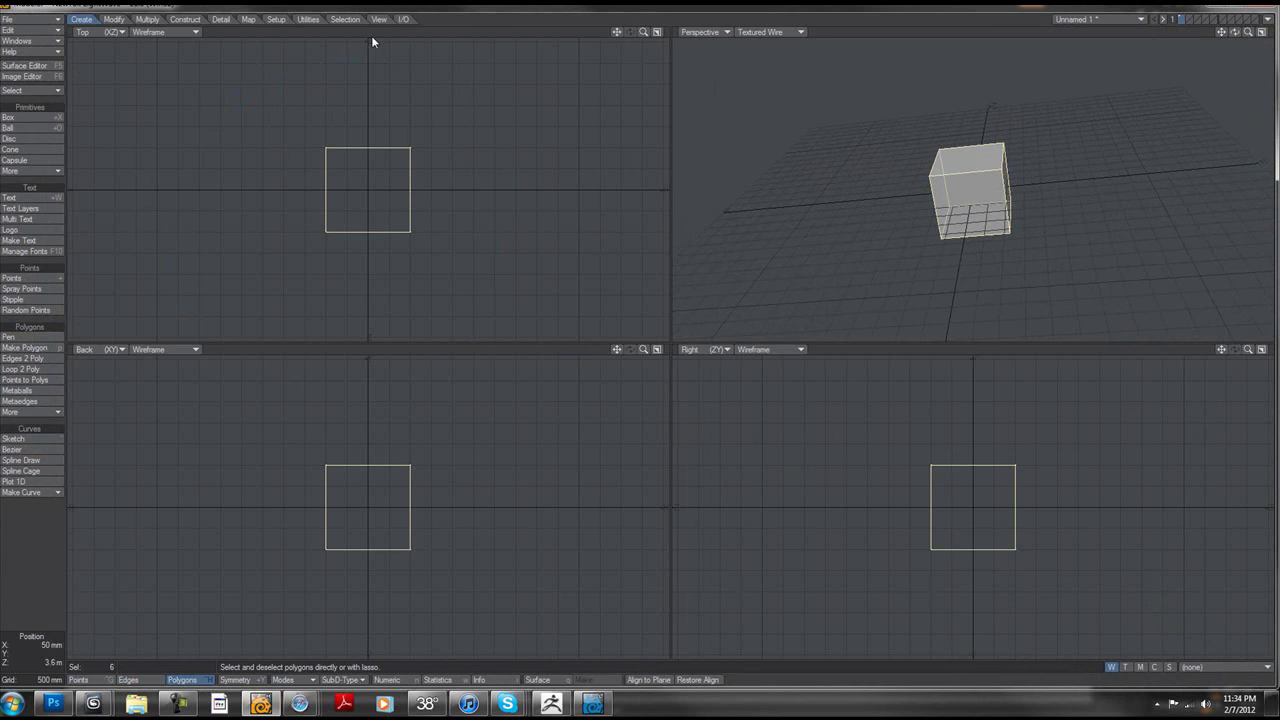
left_click(25, 219)
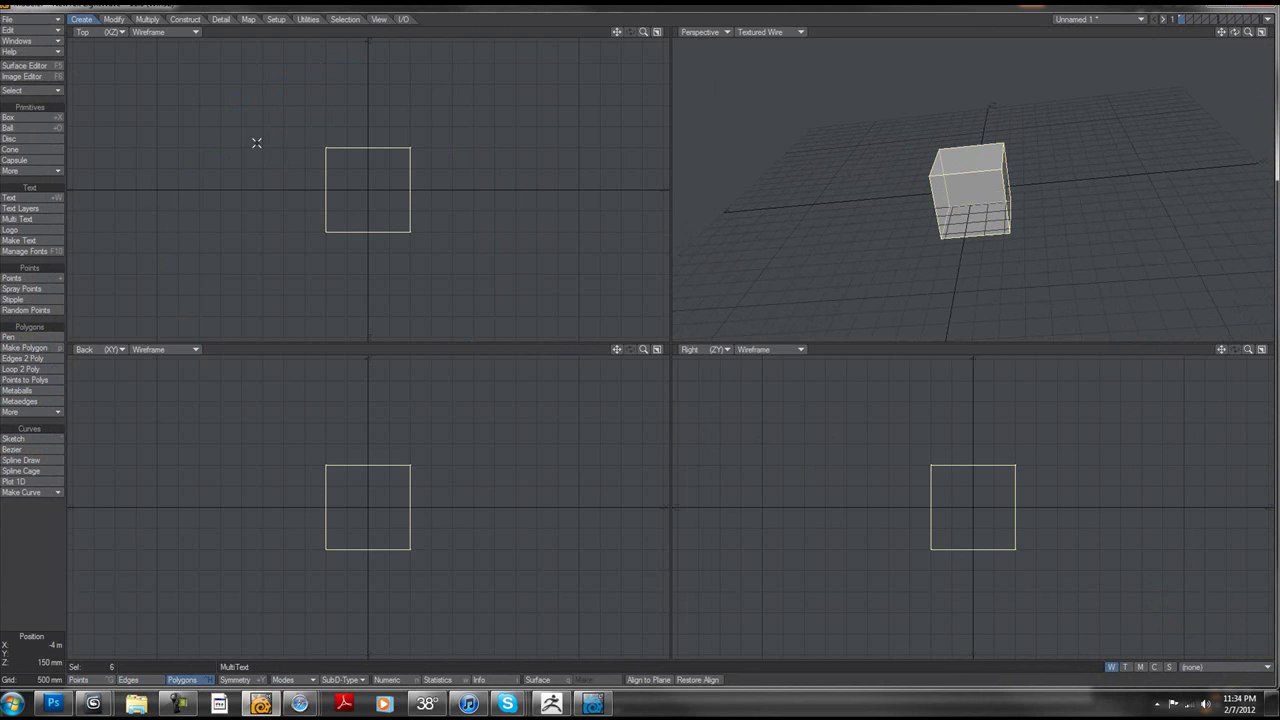
left_click(404, 20)
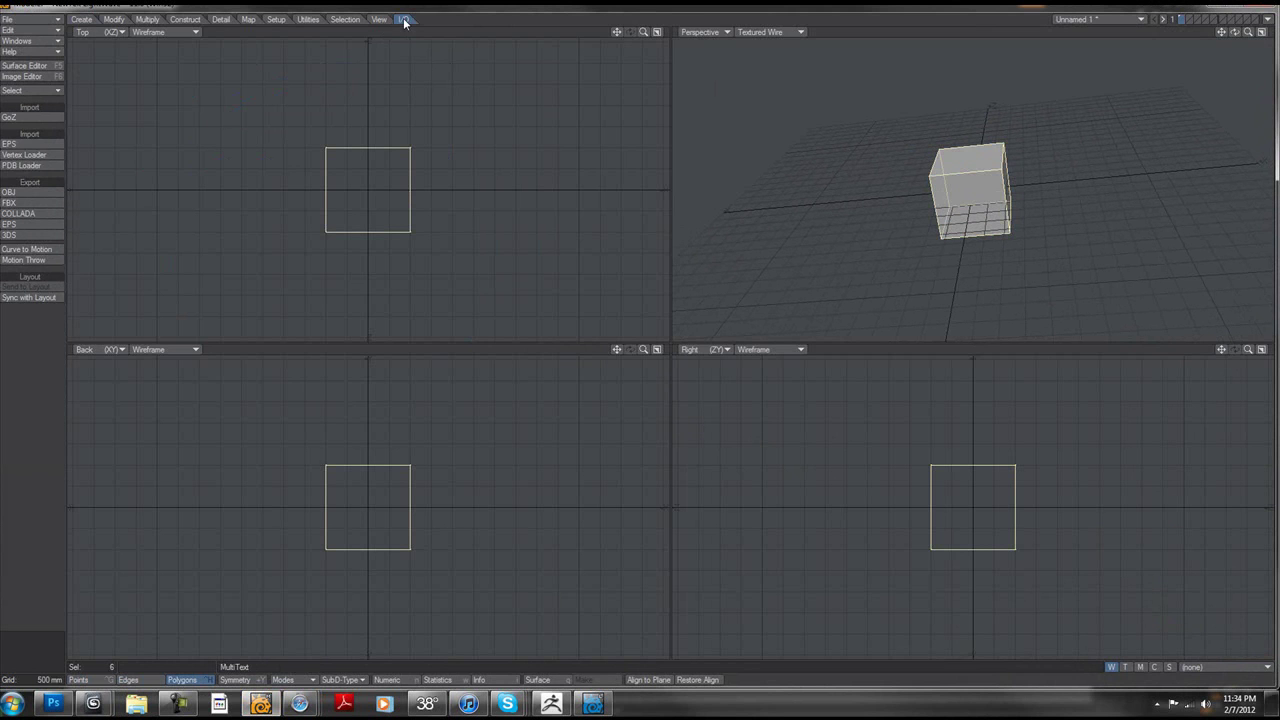
left_click(32, 116)
left_click(25, 118)
Step: Run the GoZUpdate plugin to load the boat hull into Modeler and fit it in the viewports
left_click_drag(829, 171, 843, 200, "alt")
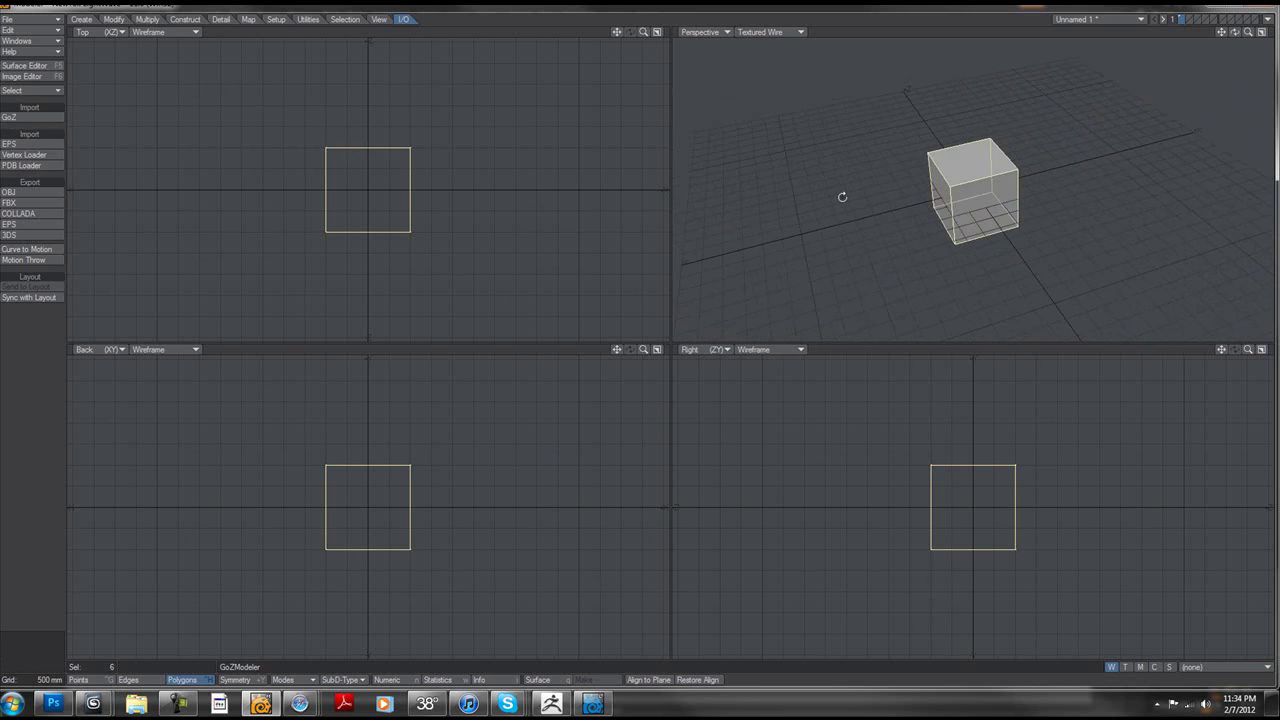
left_click(306, 20)
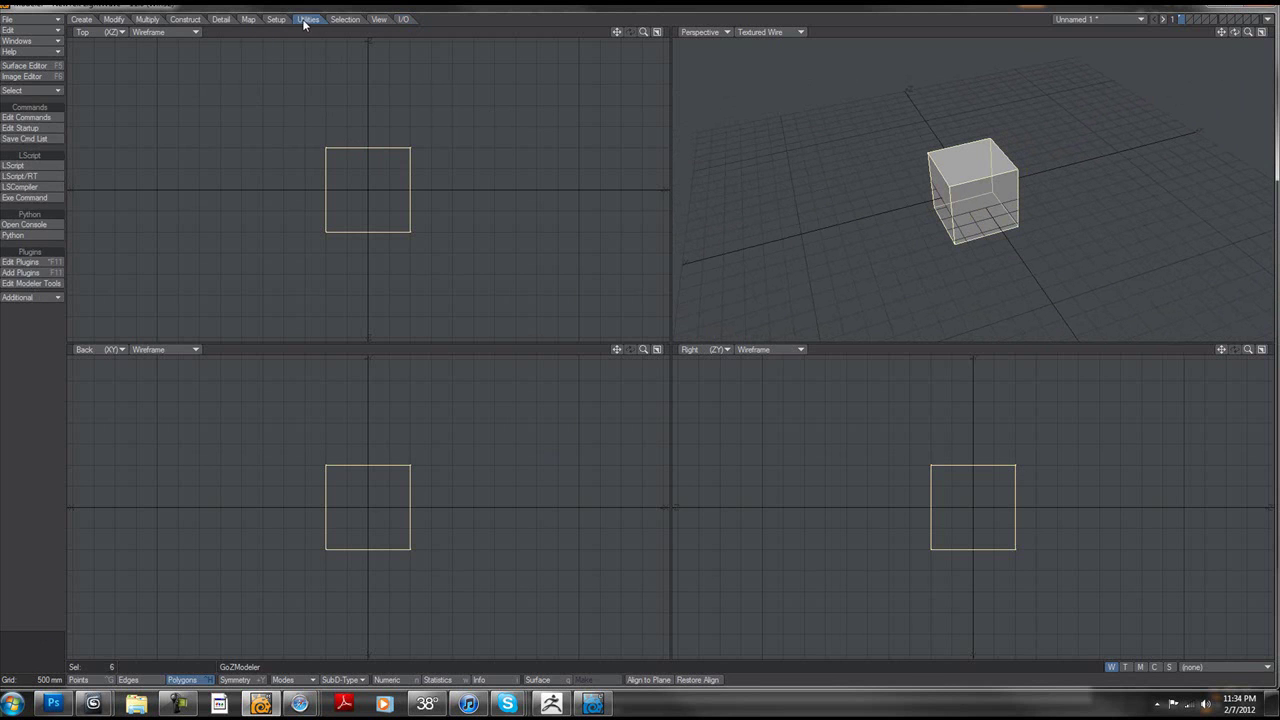
left_click(55, 296)
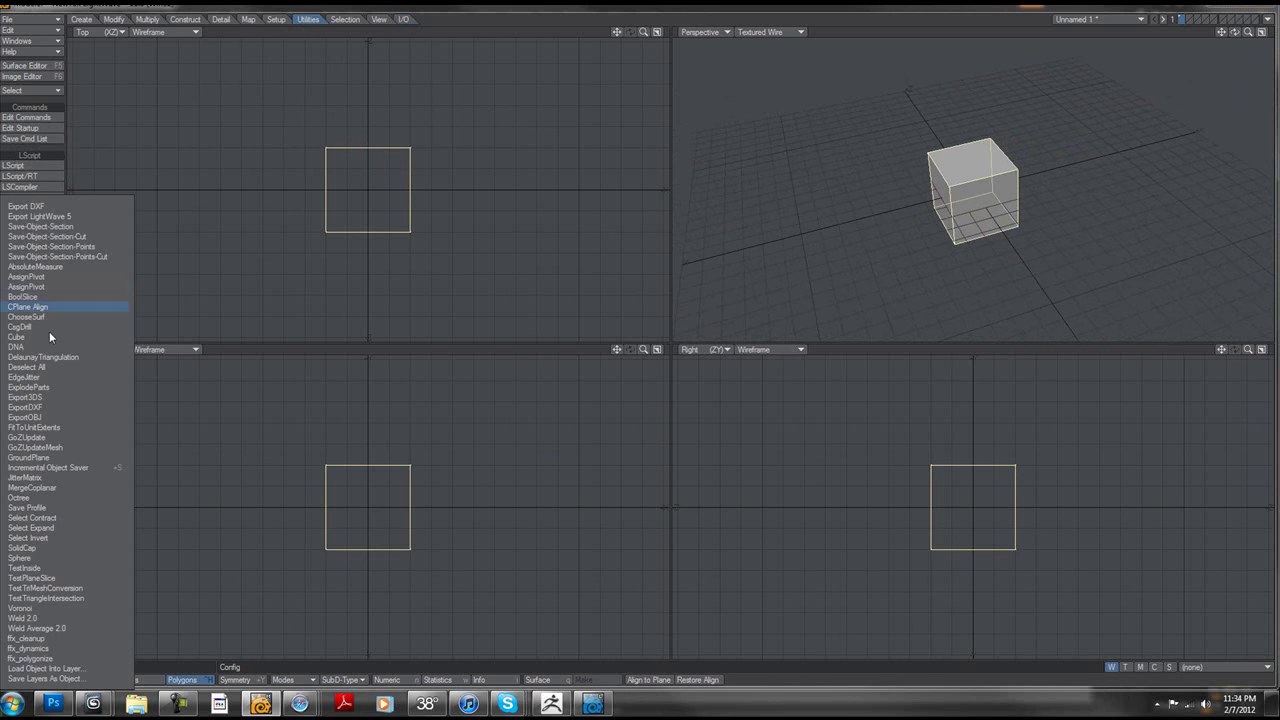
left_click(48, 438)
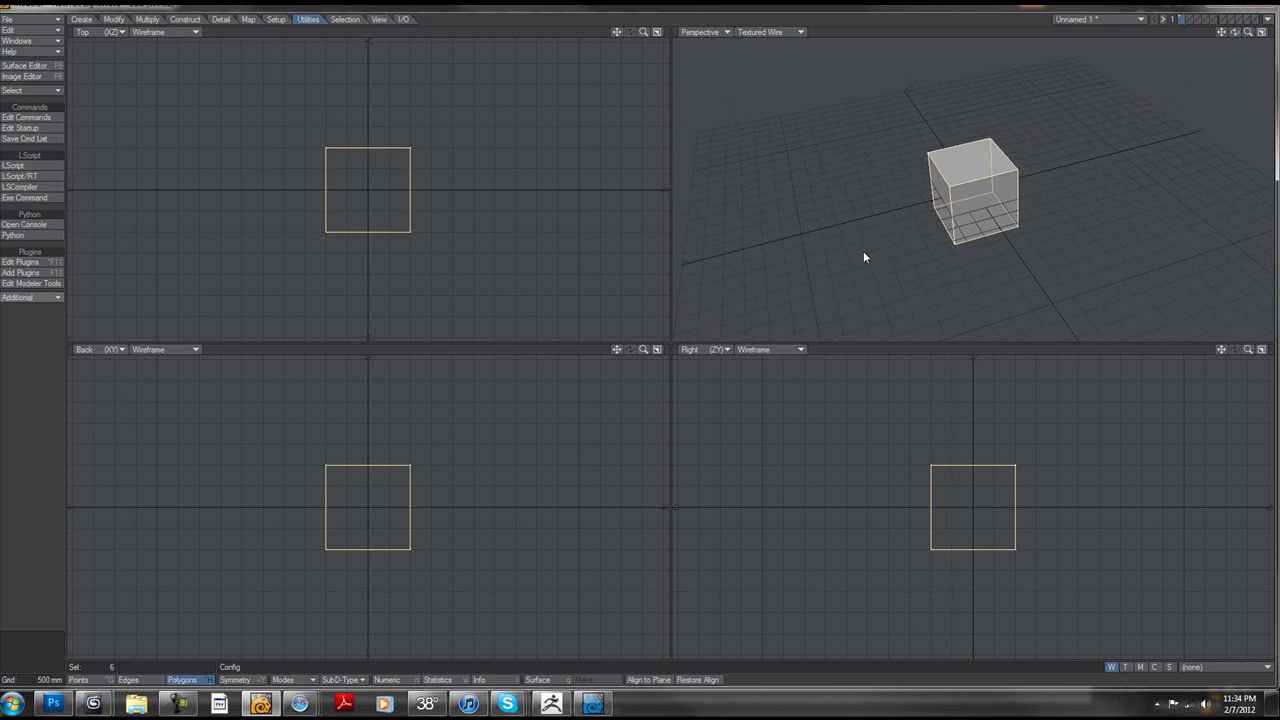
key("a")
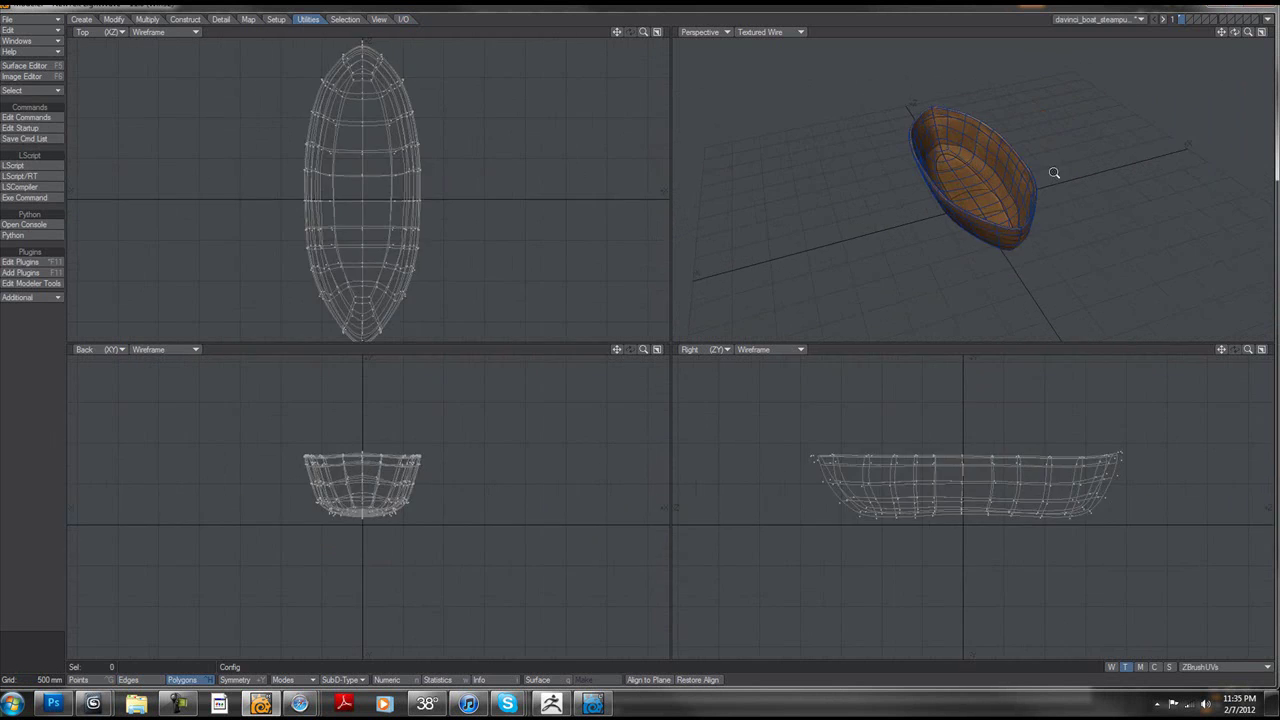
left_click_drag(1028, 205, 1073, 151, "alt")
key("a")
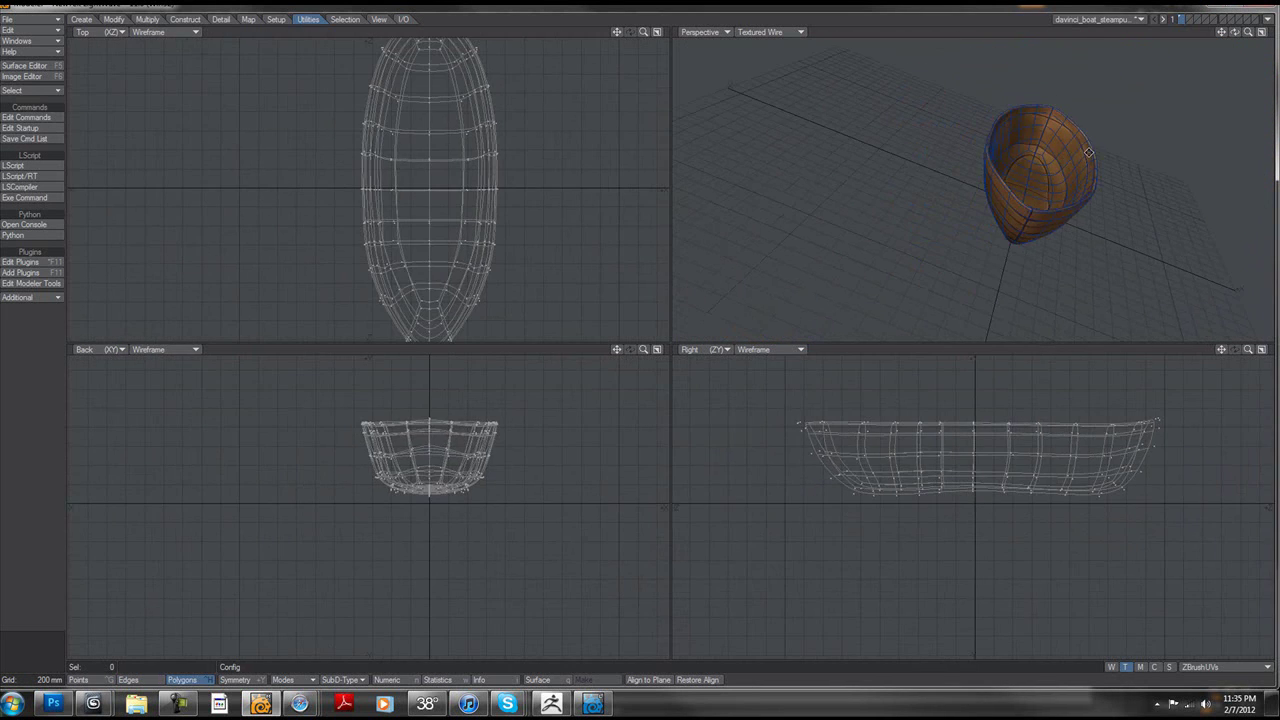
Step: Switch back to ZBrush and send all the boat's subtools to LightWave Modeler again through GoZ
left_click(554, 702)
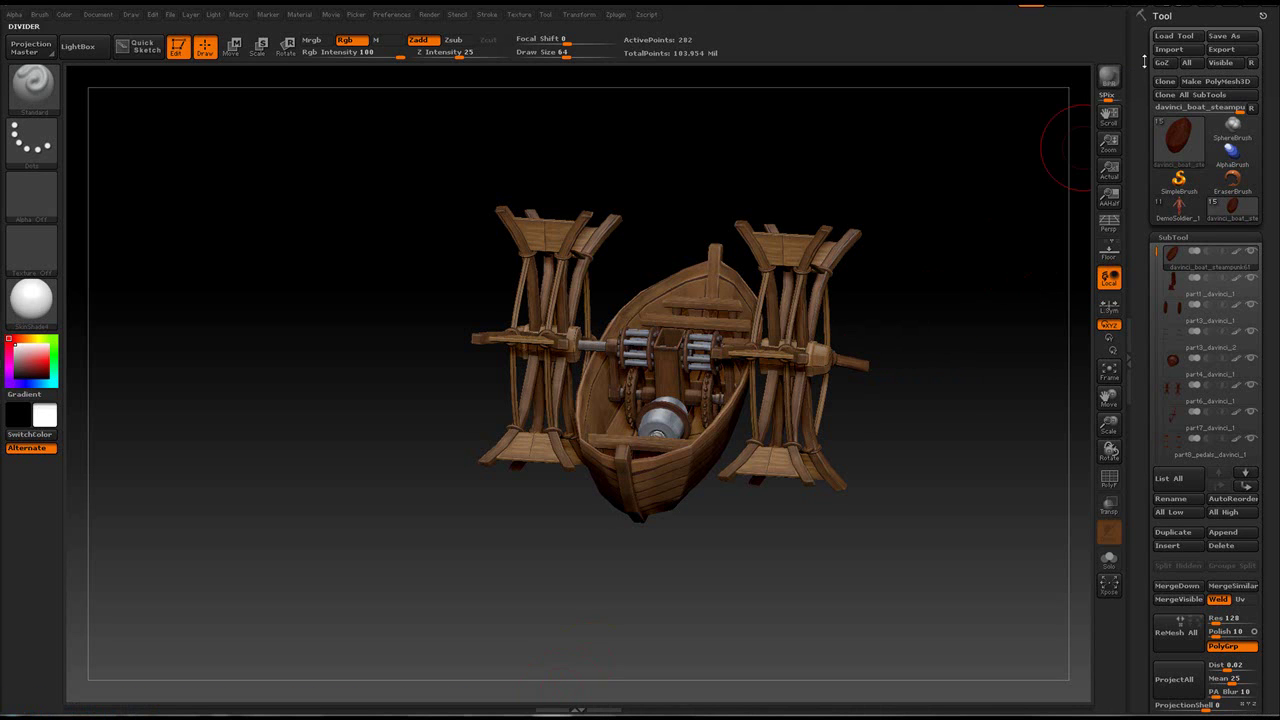
left_click(1188, 63)
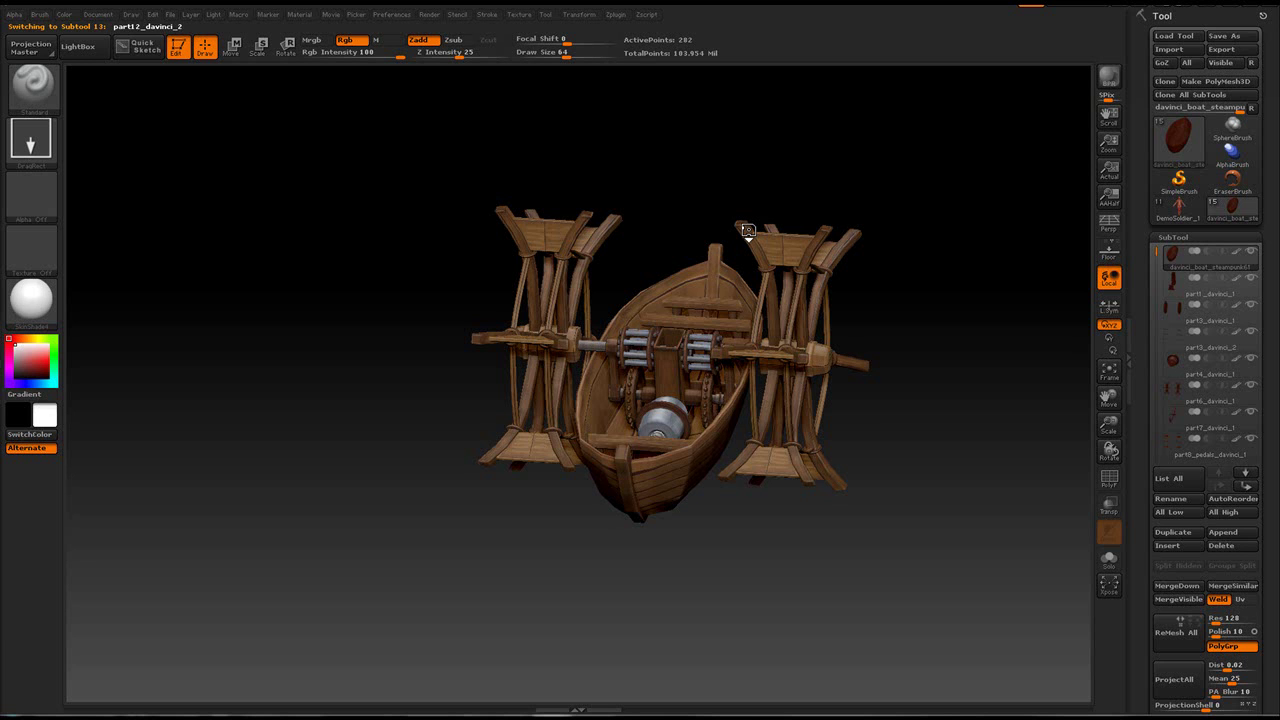
left_click(747, 230, "alt")
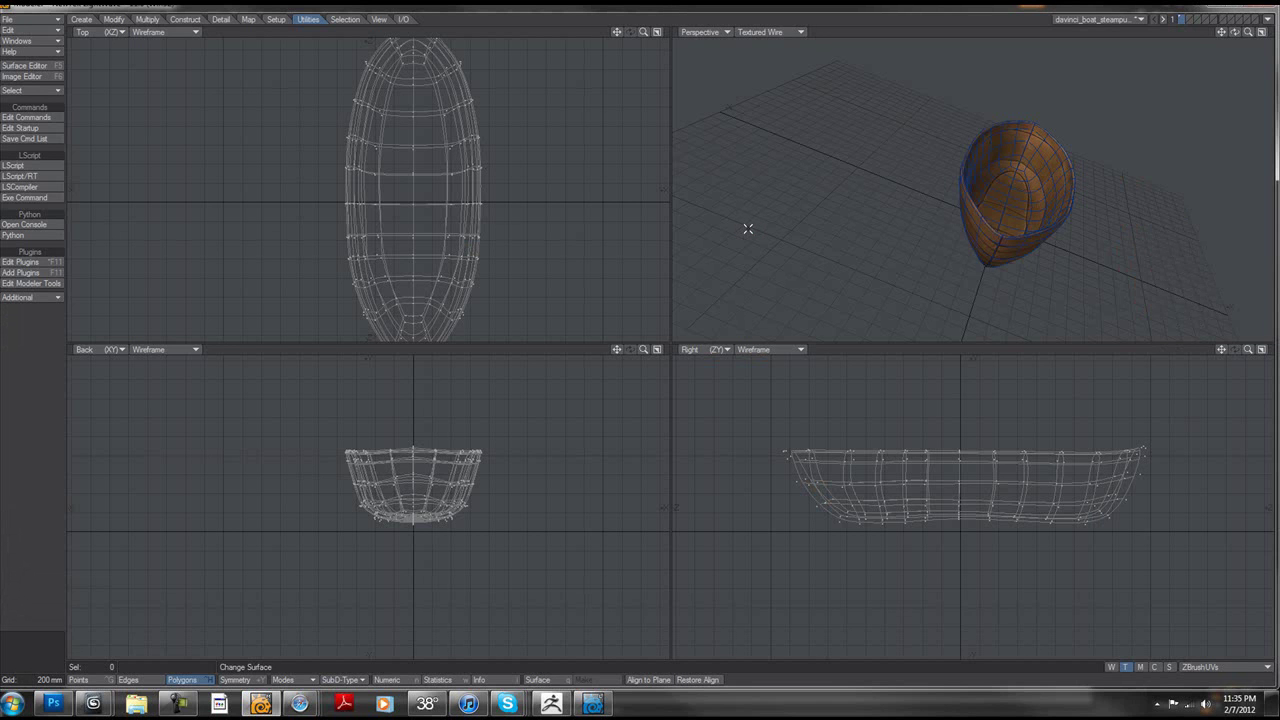
Step: Examine the objects loaded in Modeler, switching between DemoSoldier_1 and davinci_boat_steampunk61
mouse_move(1019, 183)
left_mouse_down("alt")
mouse_move(914, 166)
mouse_move(849, 206)
mouse_move(1016, 175)
mouse_move(974, 234)
mouse_move(1020, 157)
mouse_move(1000, 205)
mouse_move(1010, 190)
left_mouse_up("alt")
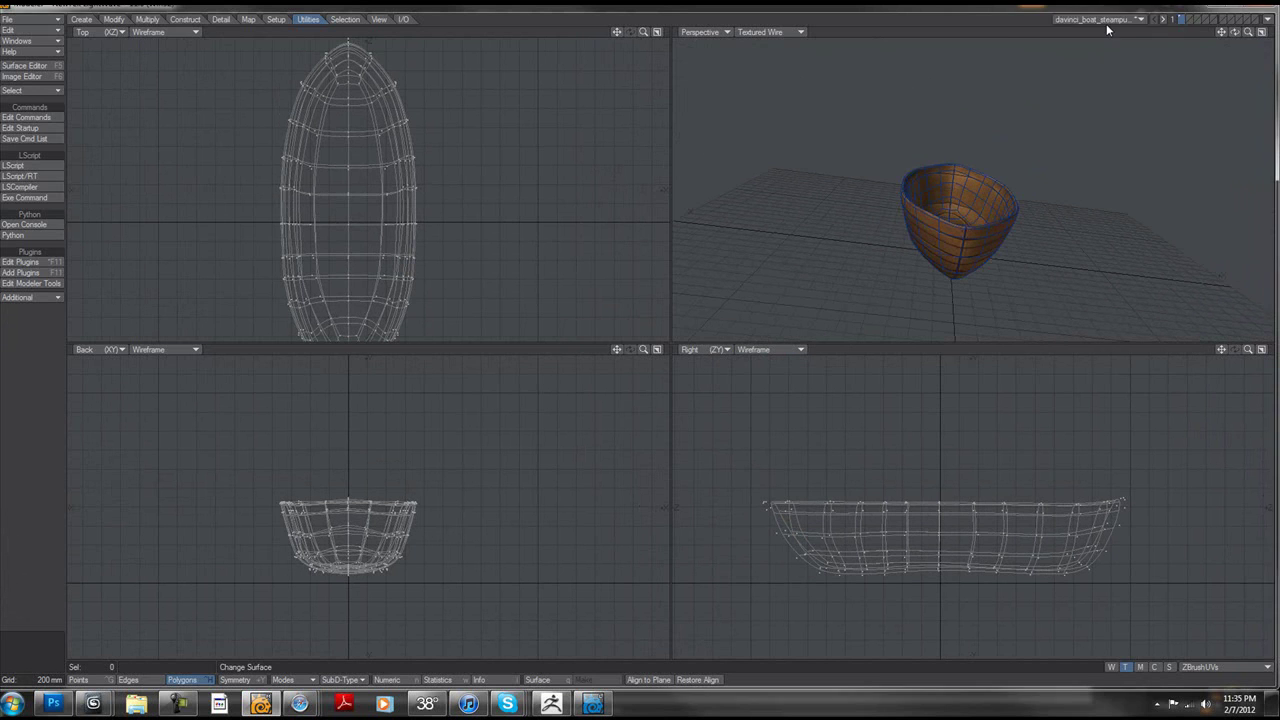
left_click(1106, 21)
left_click(1103, 44)
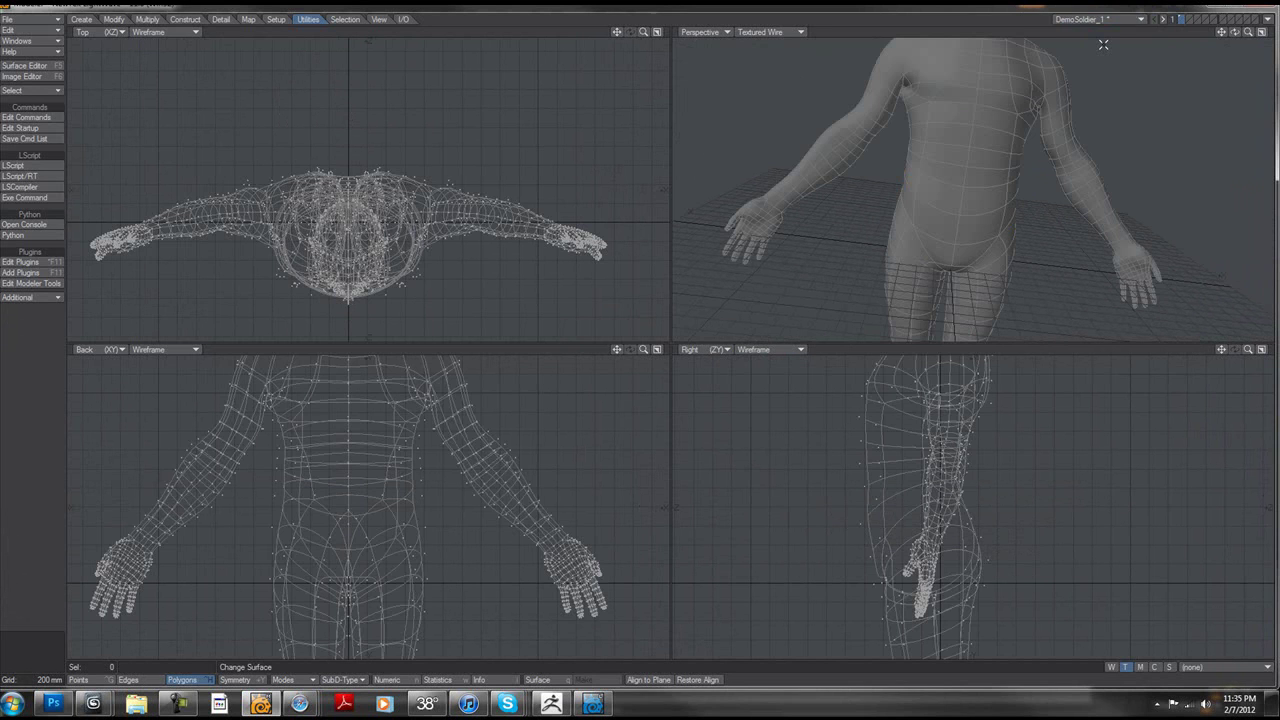
left_click(1108, 20)
left_click(1112, 33)
left_click_drag(1069, 123, 1094, 87, "alt")
left_click(1114, 20)
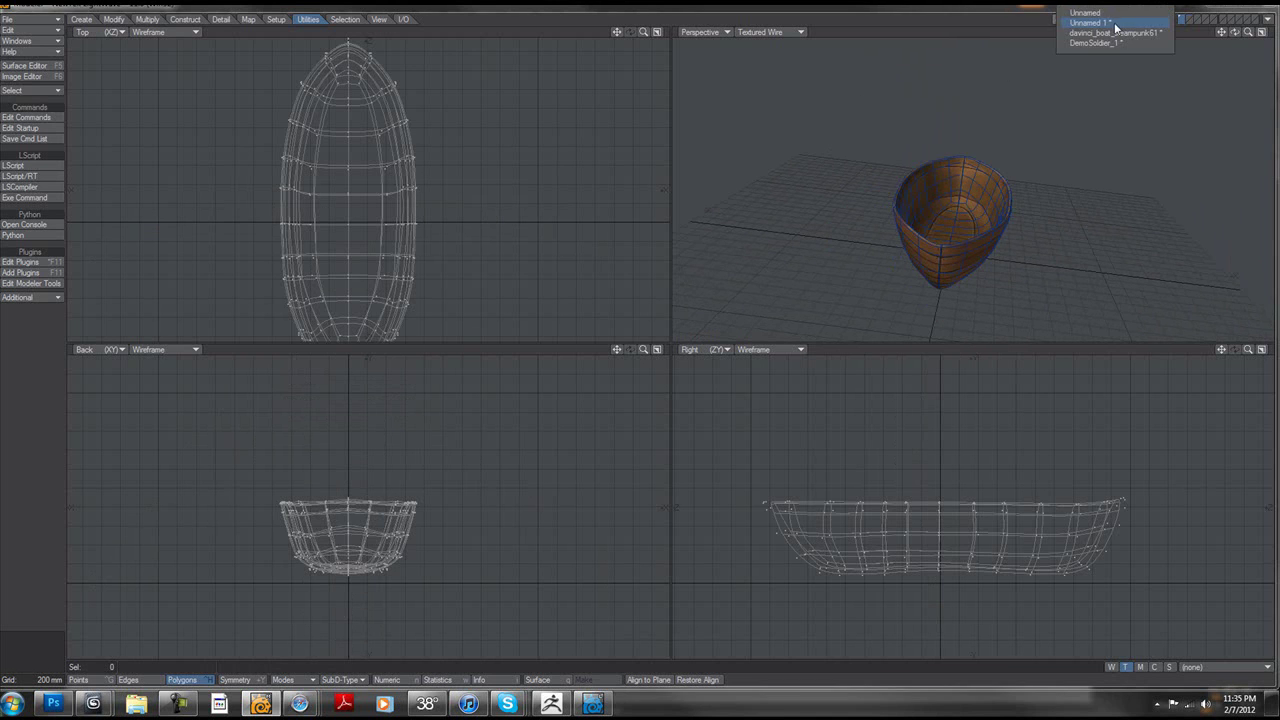
left_click(1114, 32)
left_click_drag(1074, 166, 981, 175, "alt")
Step: Switch back to ZBrush and make the part1_davinci_1 subtool active
left_click(548, 706)
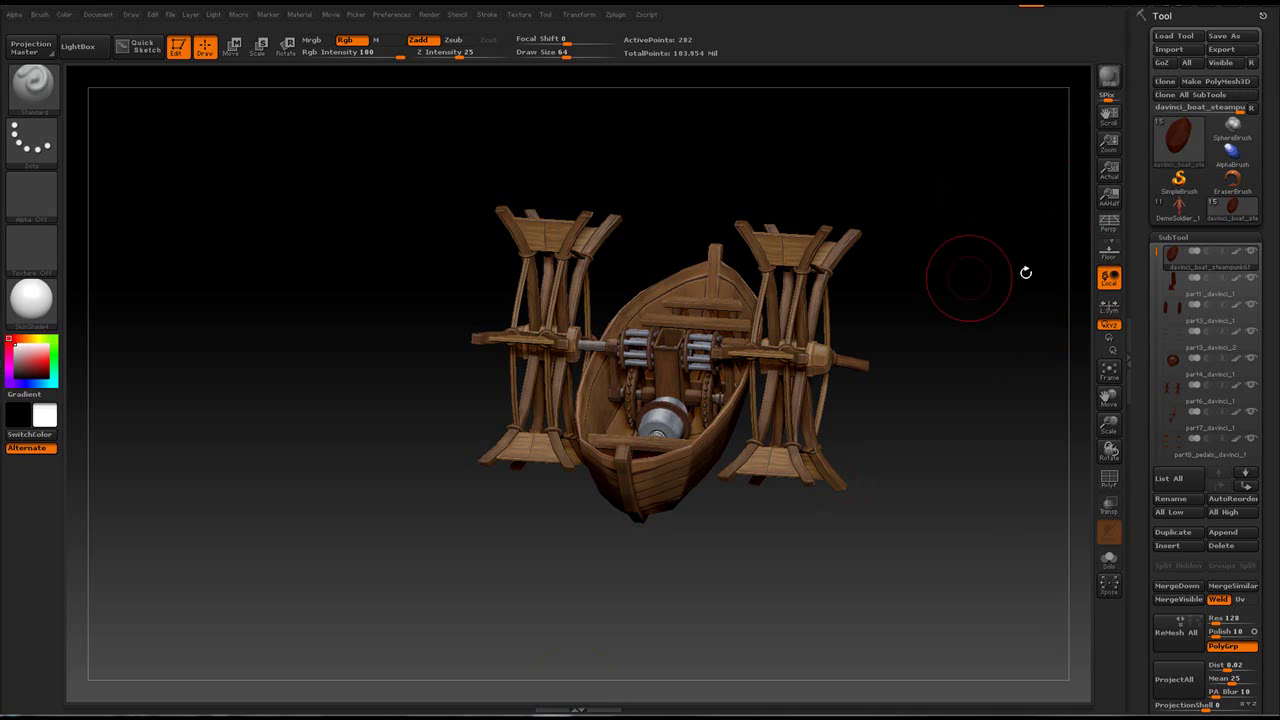
left_click_drag(1156, 253, 1174, 263)
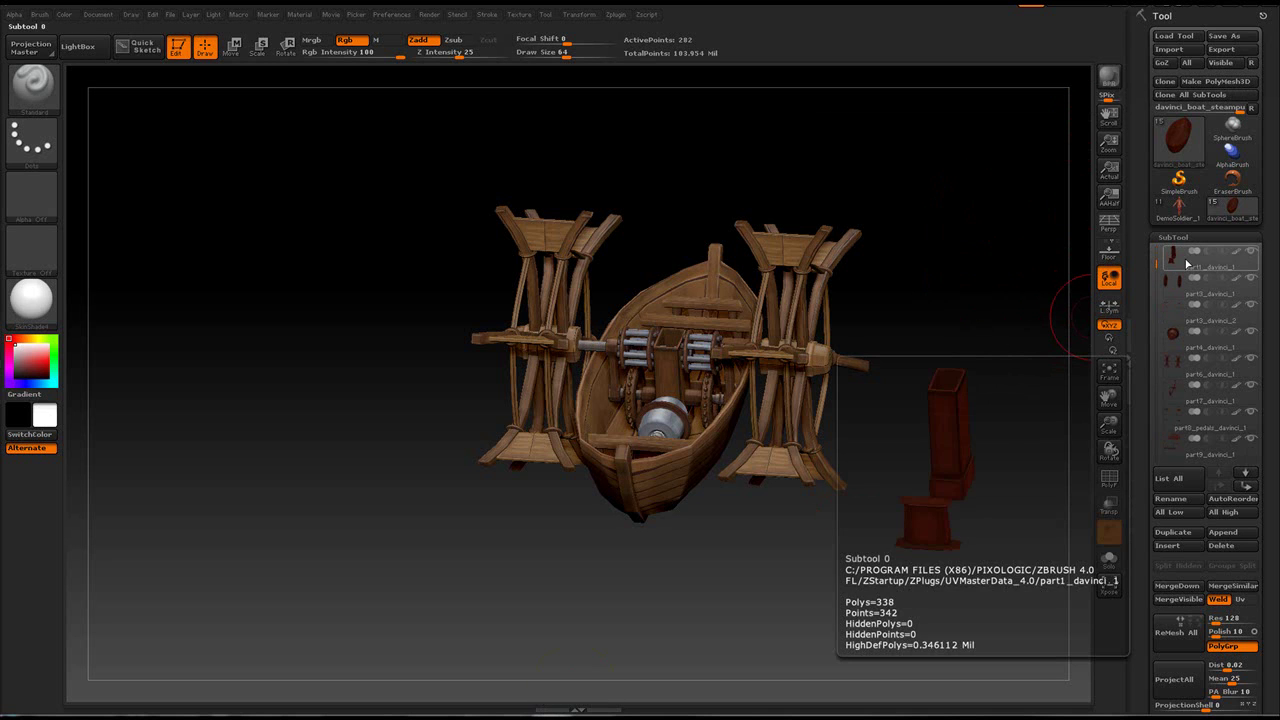
left_click(1172, 256)
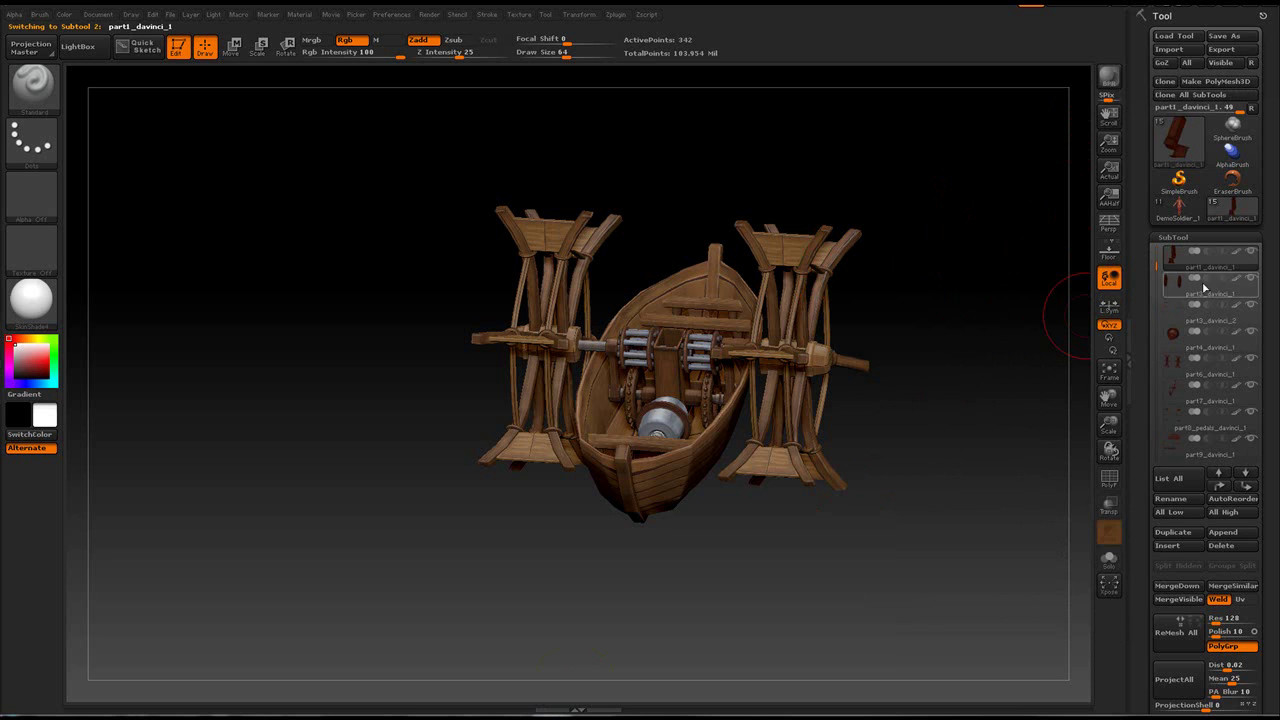
left_click_drag(1157, 250, 1159, 243)
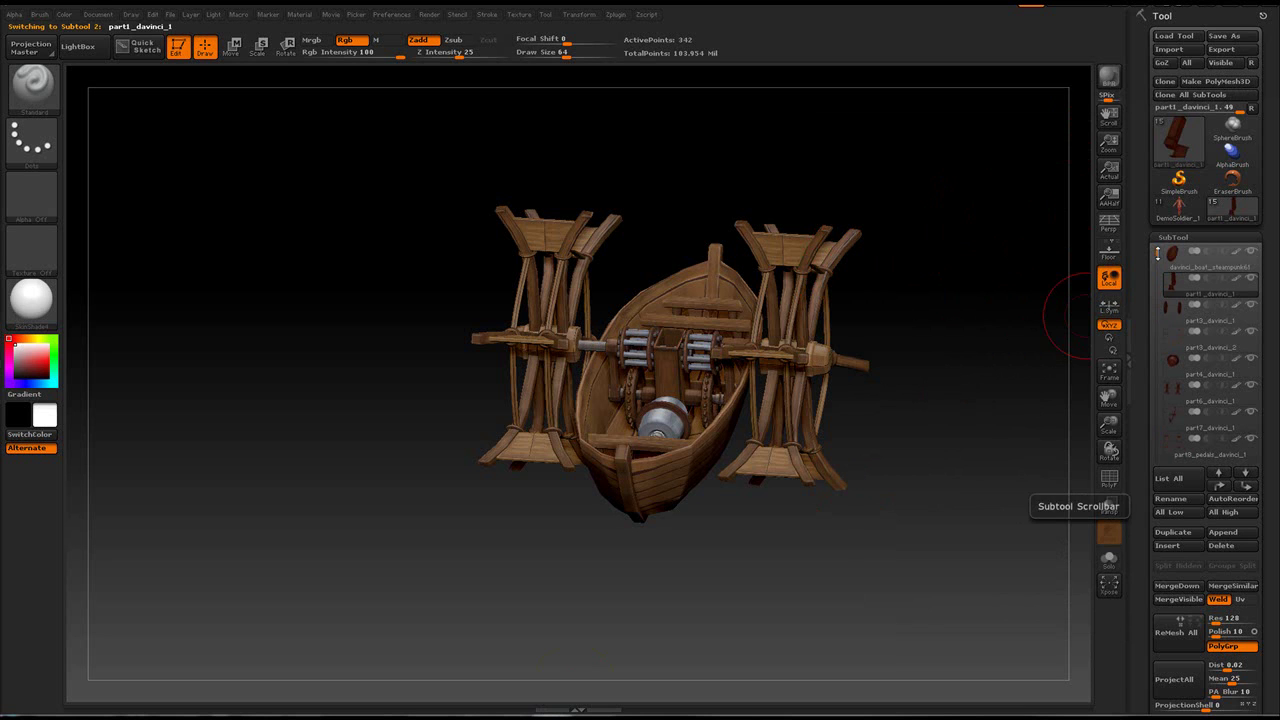
mouse_move(1174, 291)
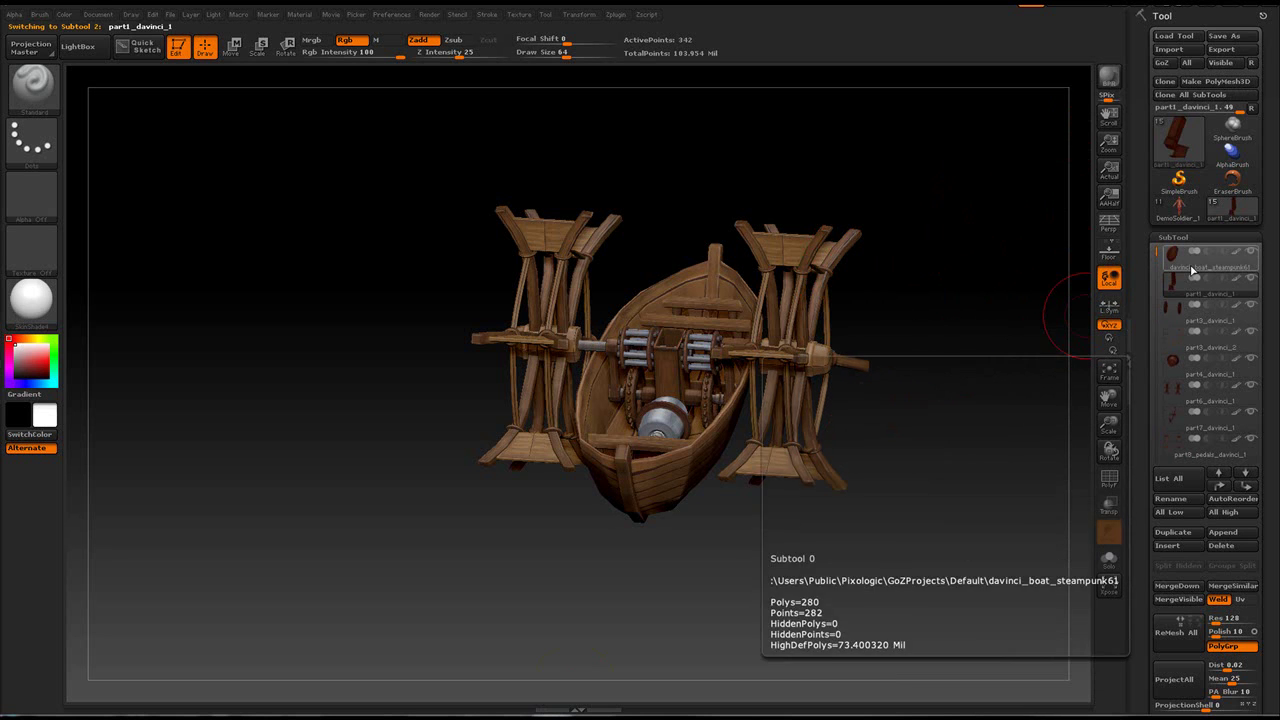
Step: Make the davinci_boat_steampunk61 subtool active, hide all the other subtools and frame the hull
left_click(1202, 258)
left_click(1250, 251)
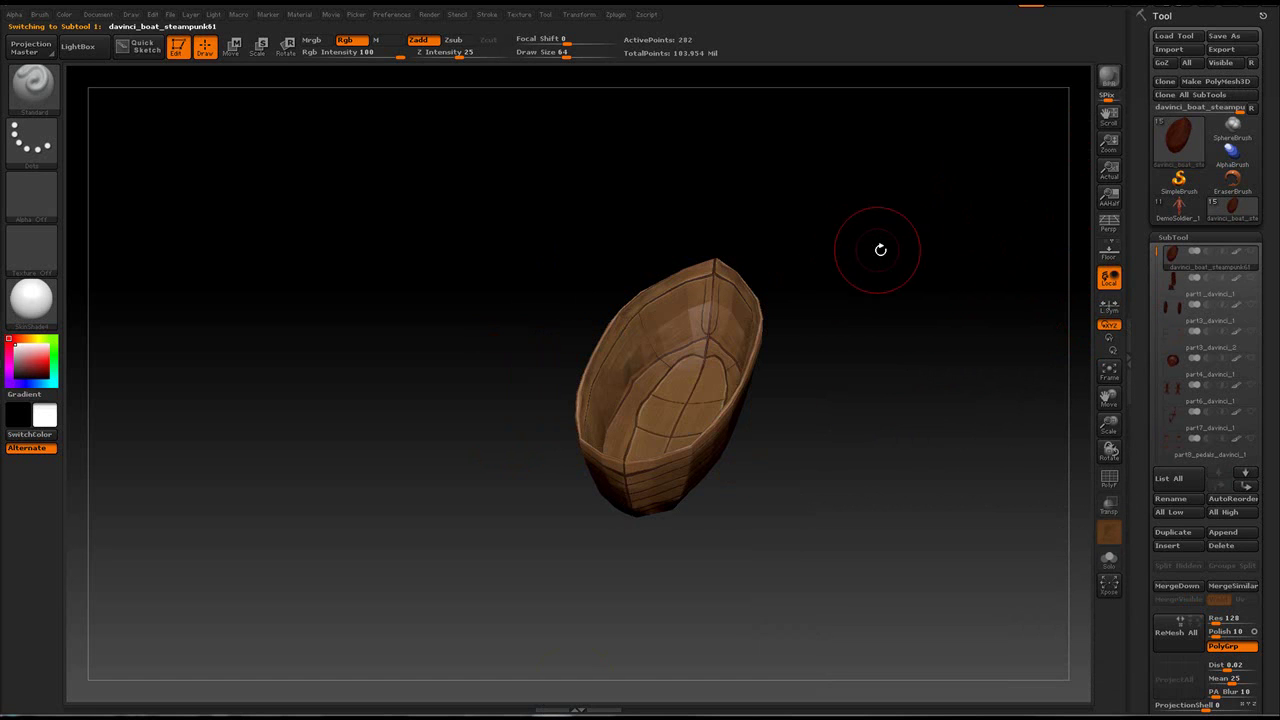
key("f")
left_click_drag(924, 348, 1060, 332)
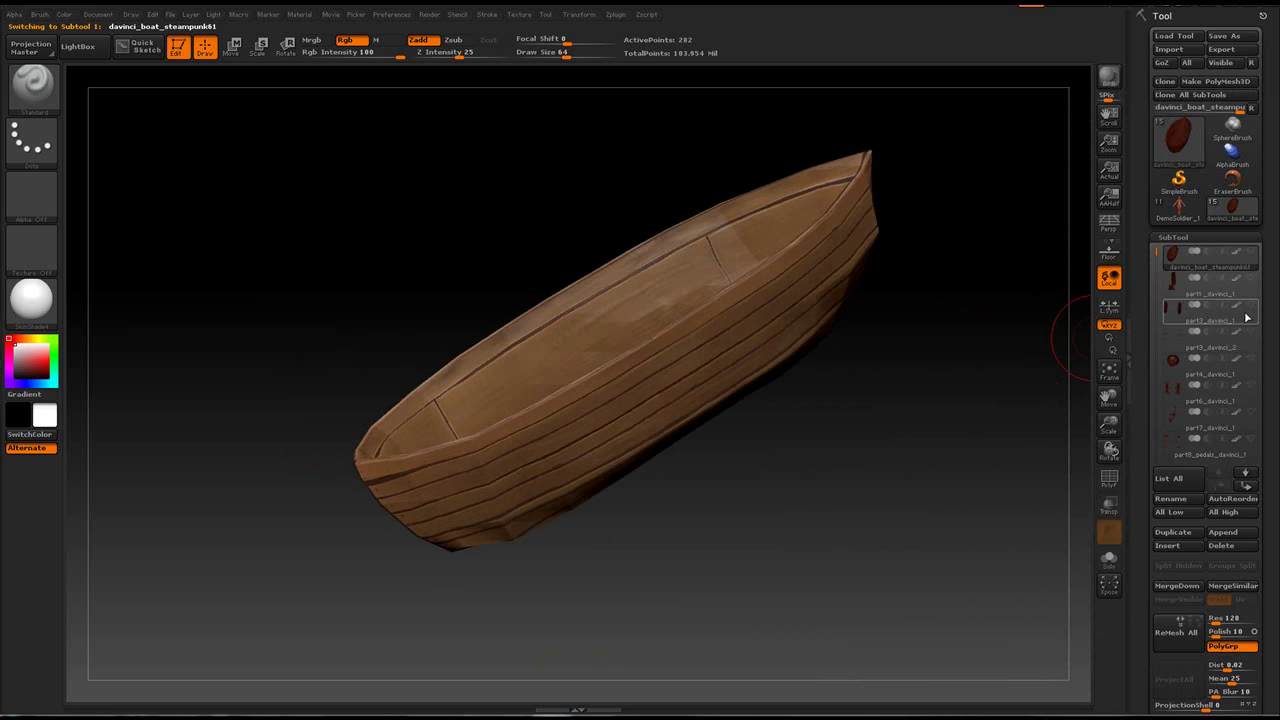
Step: Make the part1_davinci_1 subtool active and send it to LightWave Modeler through GoZ
left_click(1210, 286)
left_click_drag(855, 162, 854, 217)
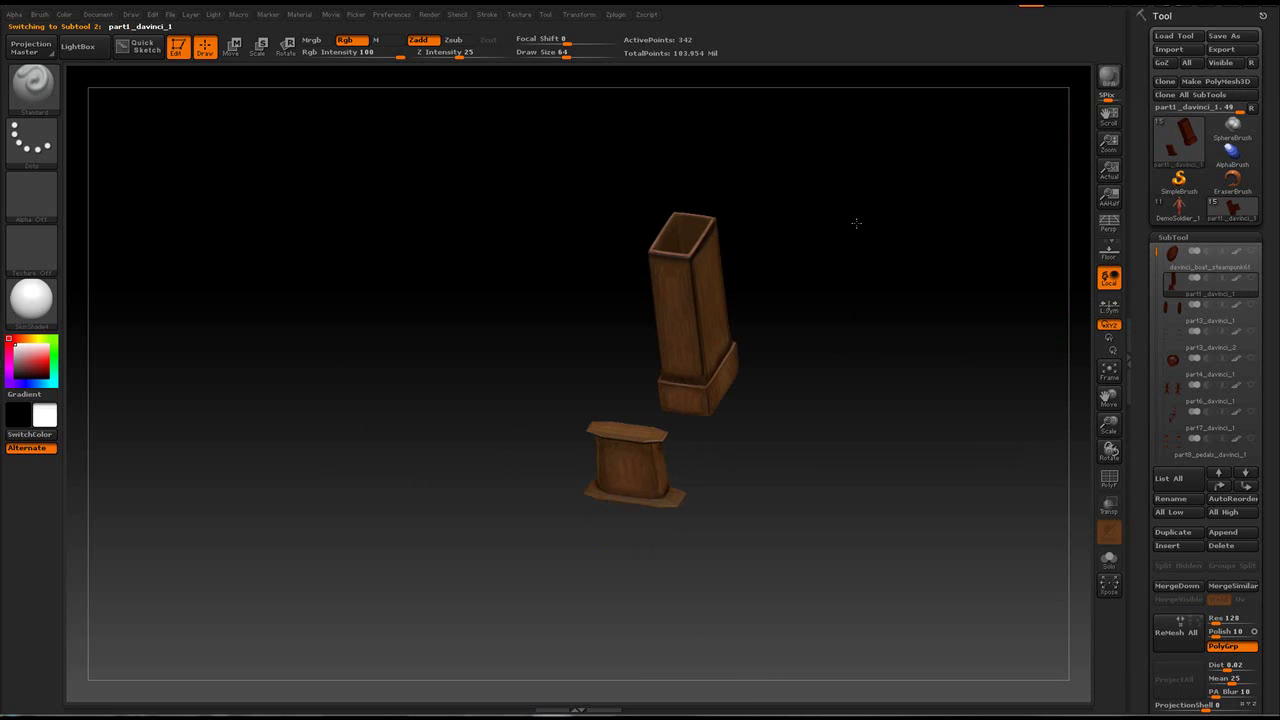
left_click_drag(1057, 277, 951, 289)
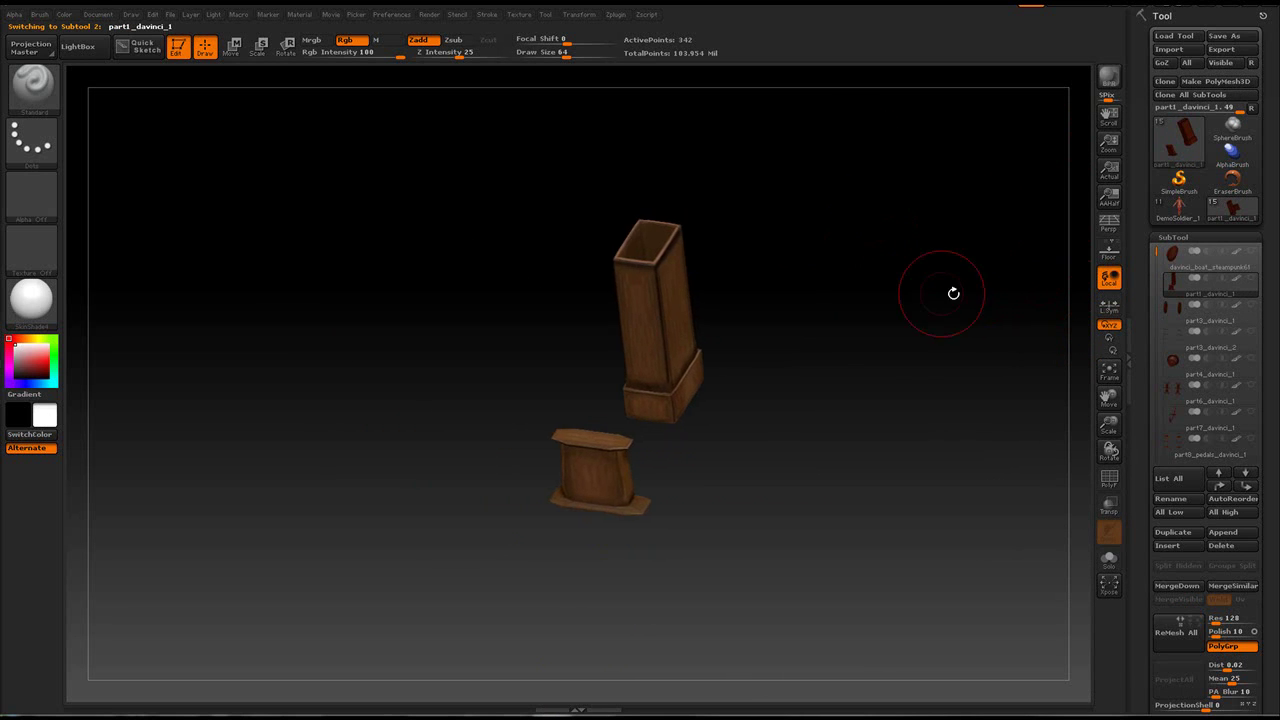
left_click(1165, 64)
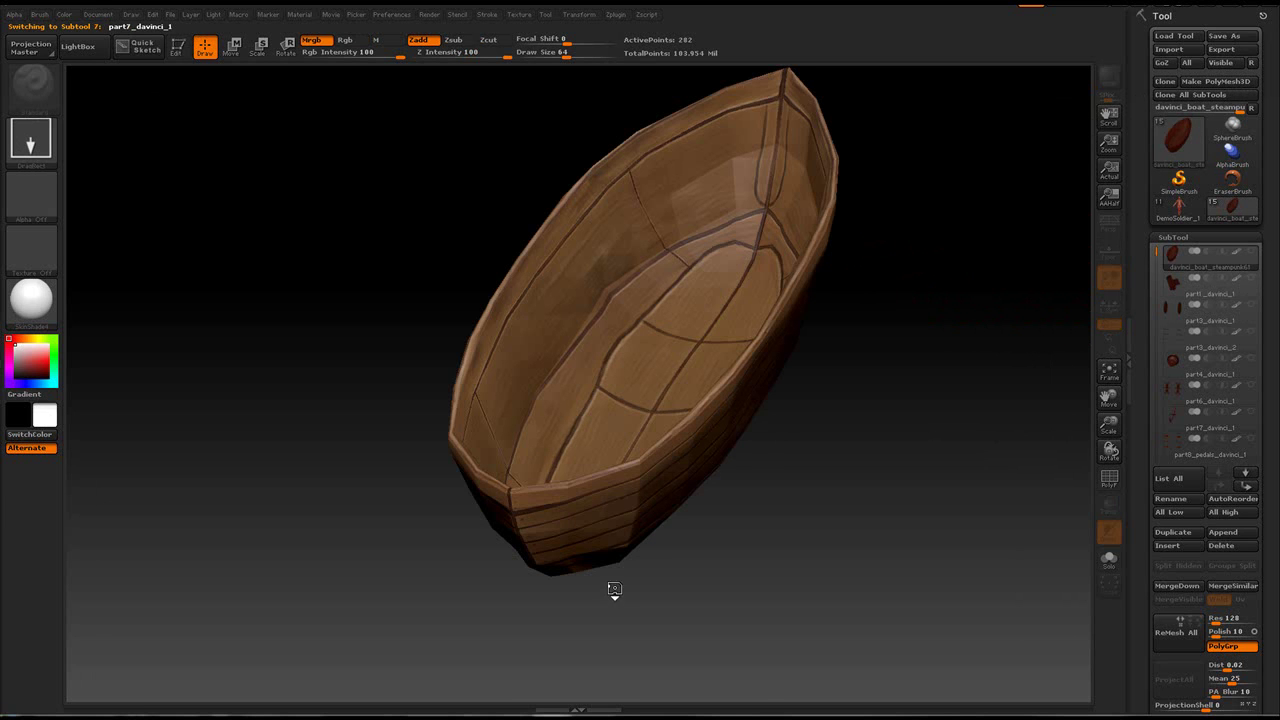
key("Down")
key("Down")
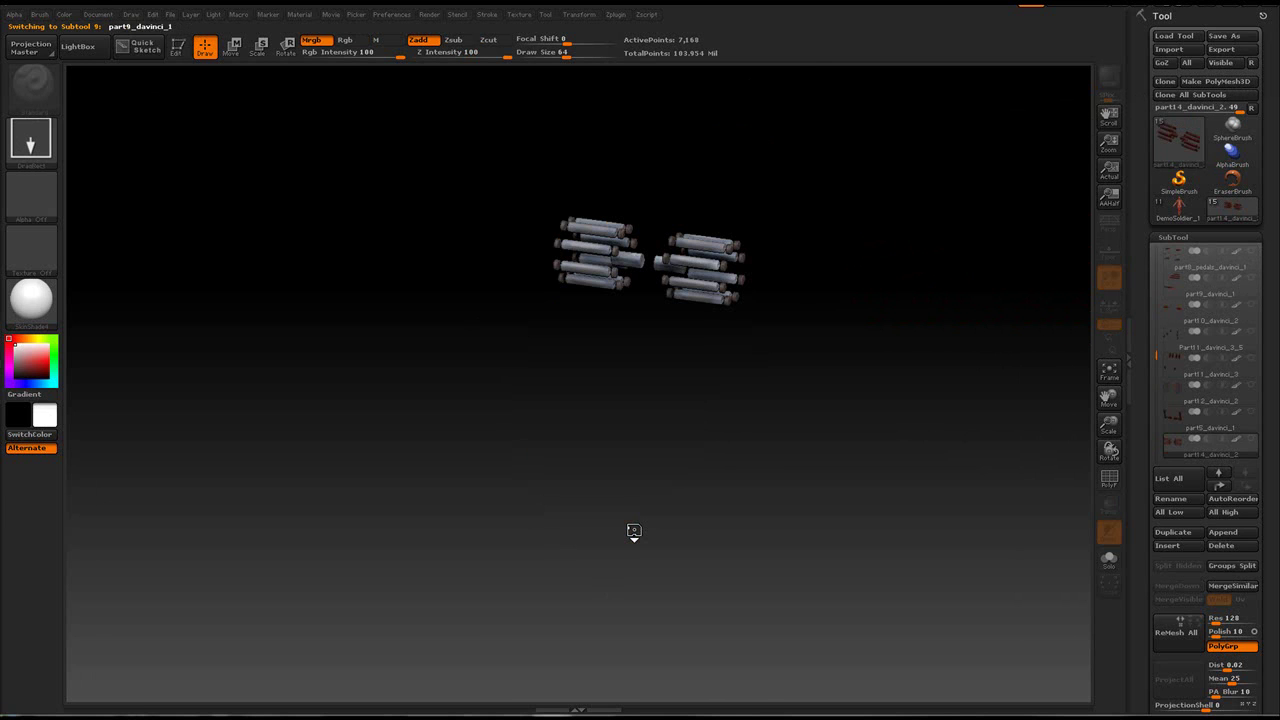
key("Up")
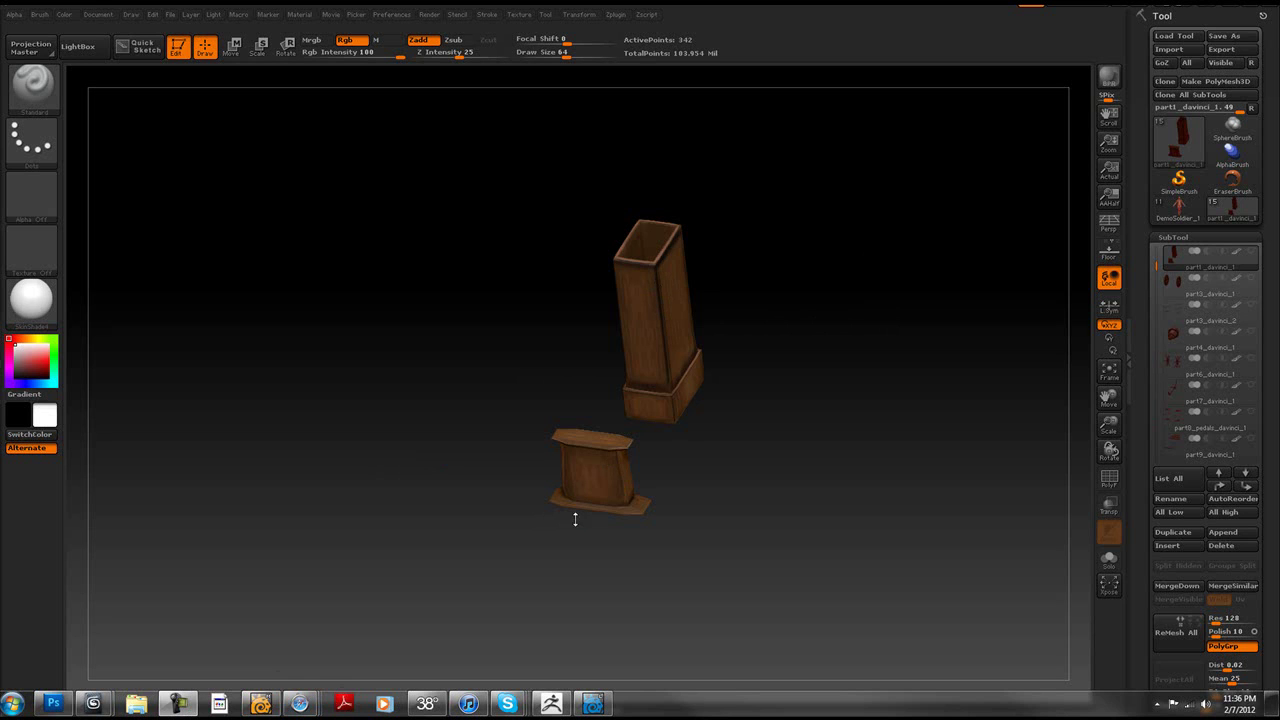
Step: Switch to LightWave Modeler and load part1_davinci_1 using the existing LWO from disk
left_click(262, 700)
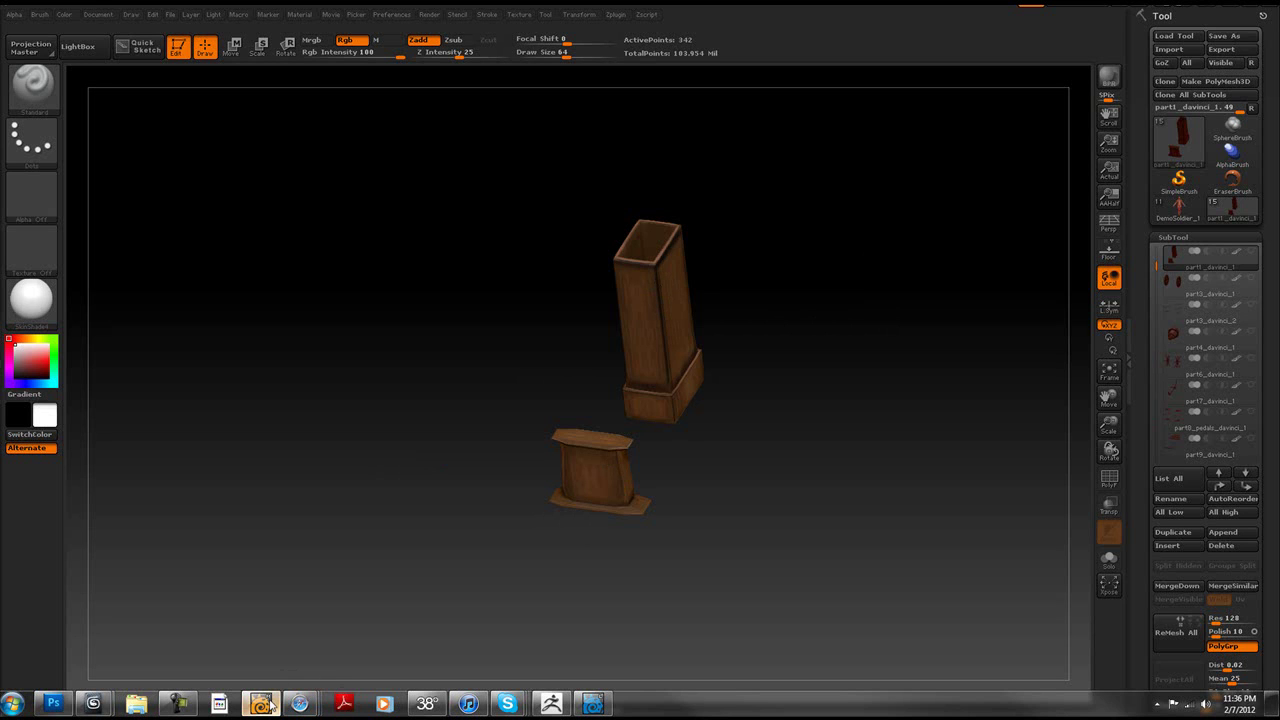
key("alt+Tab")
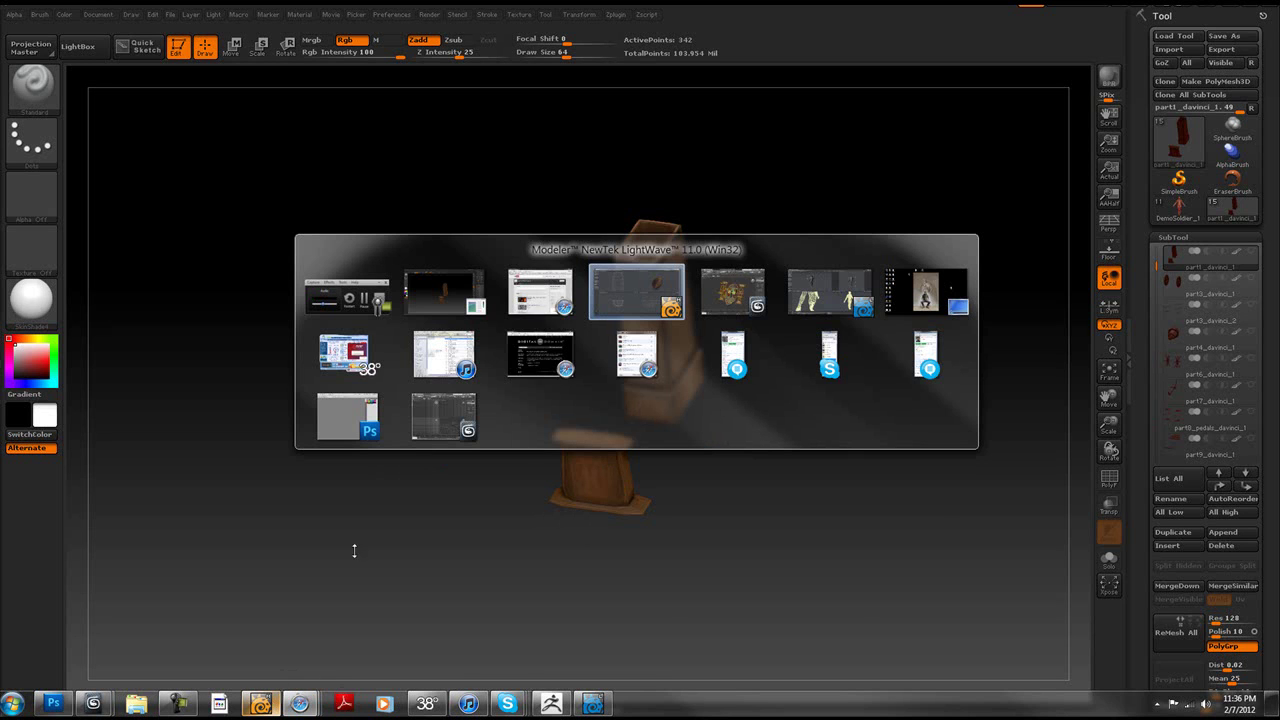
left_click(646, 298)
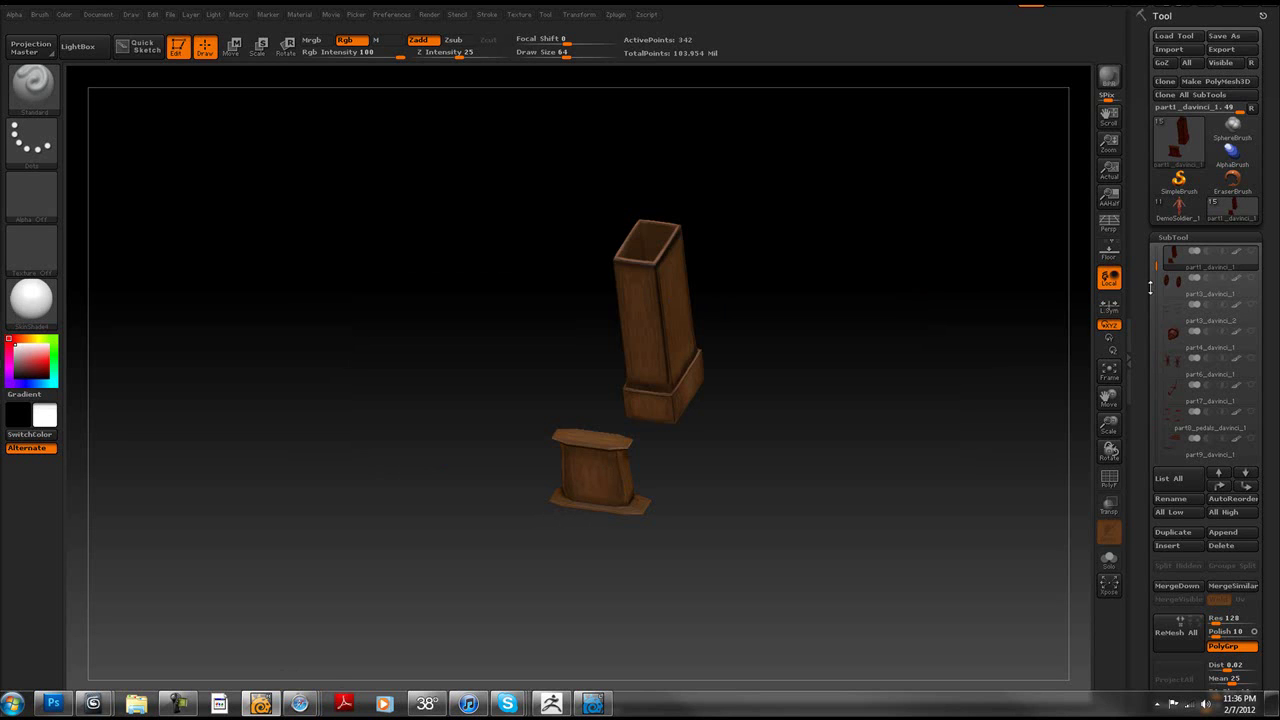
left_click_drag(1158, 262, 1157, 252)
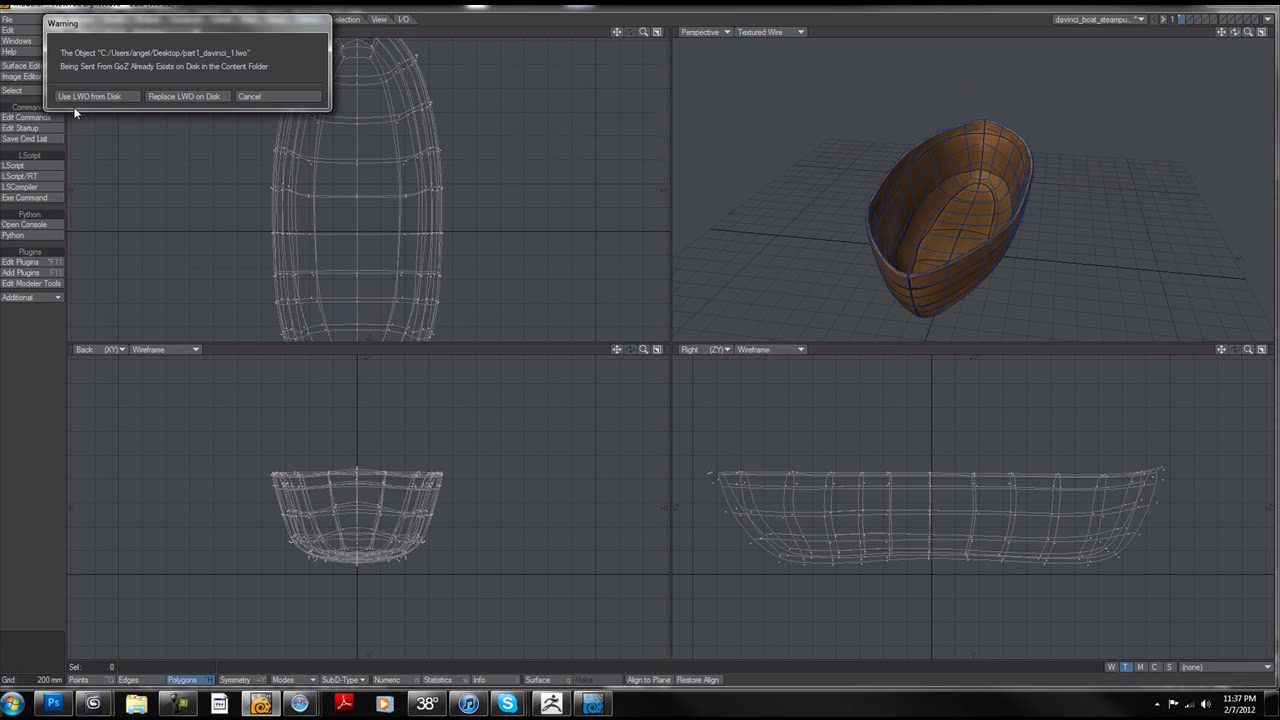
left_click(84, 97)
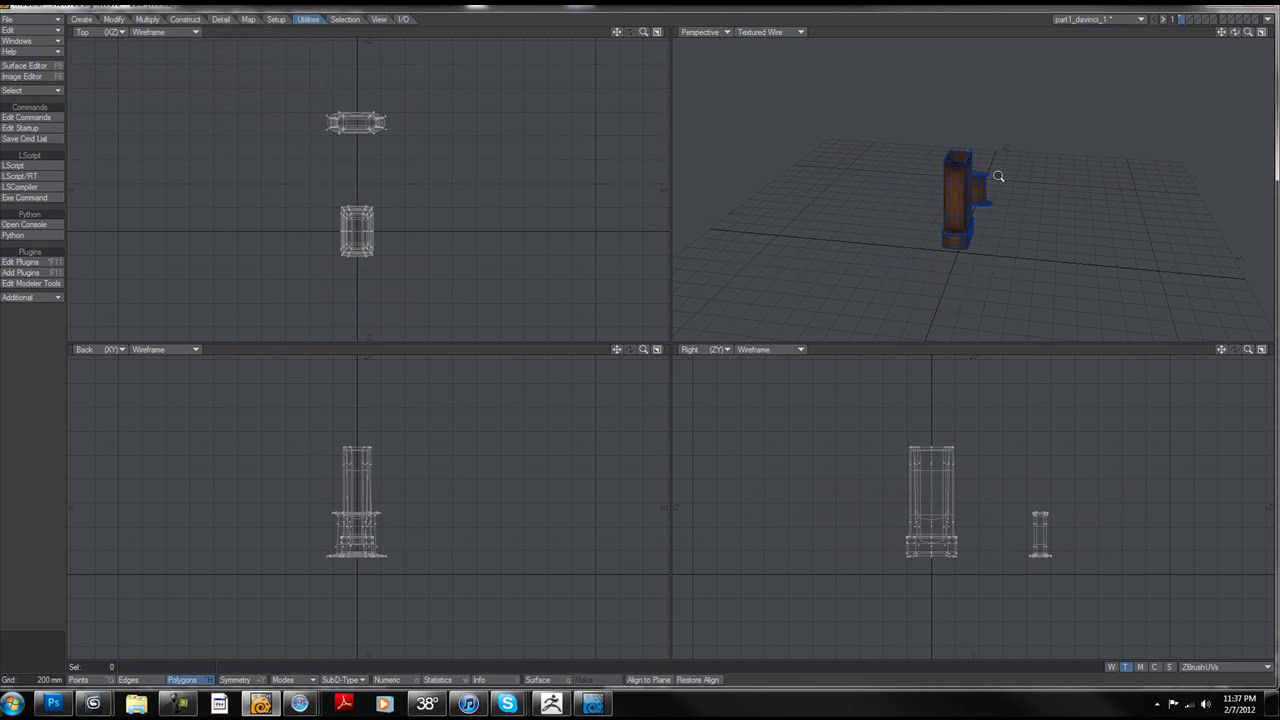
Step: Examine the davinci_boat_steampunk61 and part1_davinci_1 objects in turn in the Modeler viewports
left_click(1084, 18)
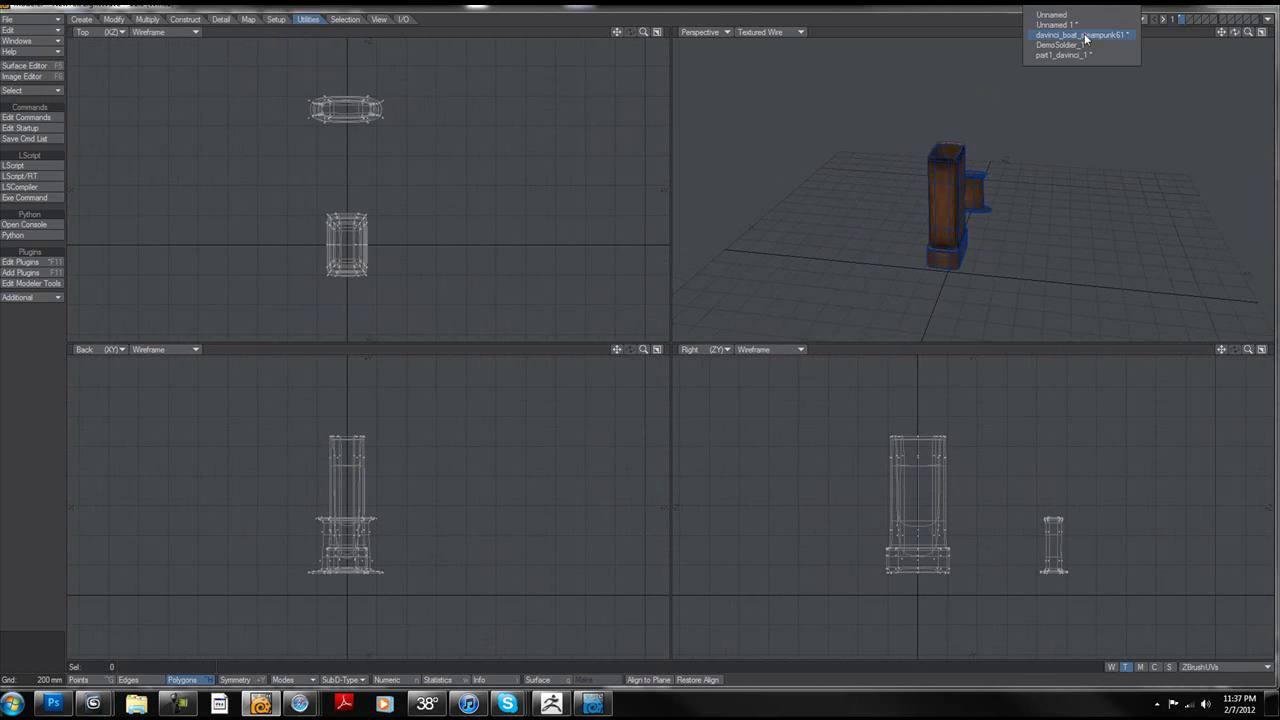
left_click(1085, 36)
mouse_move(1090, 136)
left_mouse_down("alt")
mouse_move(1063, 169)
mouse_move(1089, 103)
mouse_move(1006, 189)
mouse_move(1048, 97)
mouse_move(903, 163)
mouse_move(991, 217)
mouse_move(969, 123)
mouse_move(1013, 188)
mouse_move(1057, 171)
mouse_move(1071, 119)
left_mouse_up("alt")
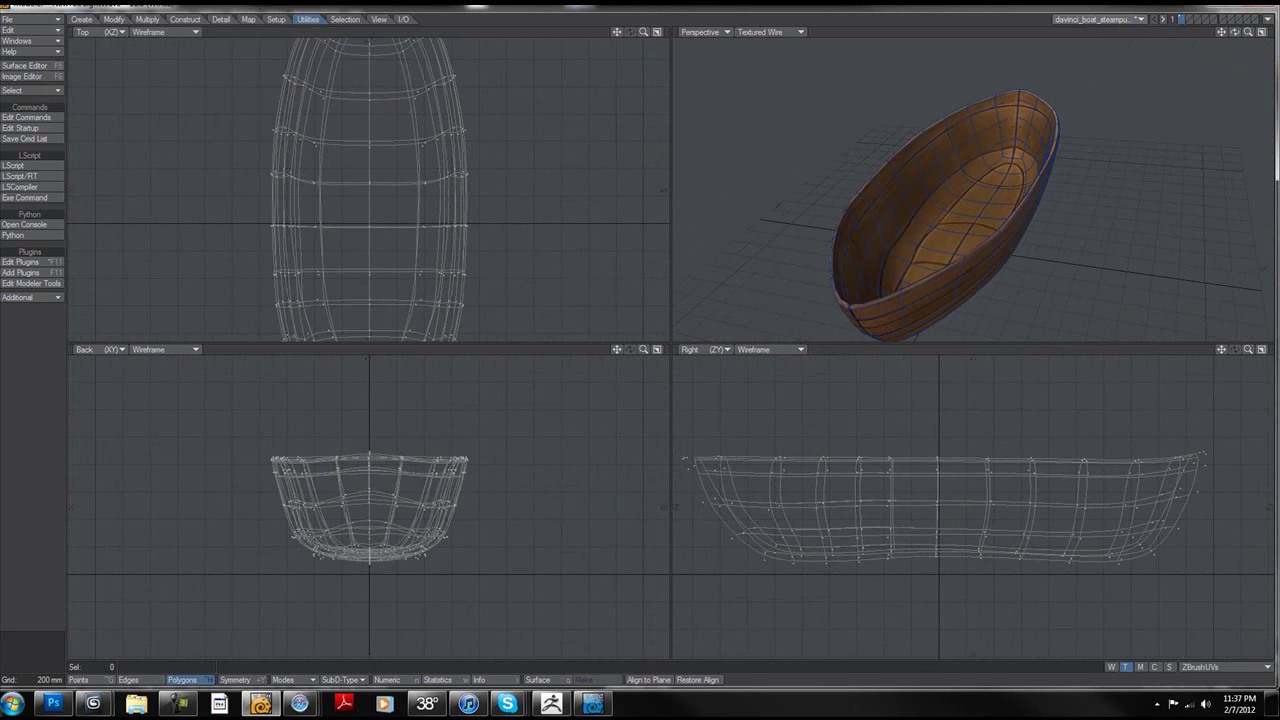
left_click(1089, 19)
left_click(1087, 55)
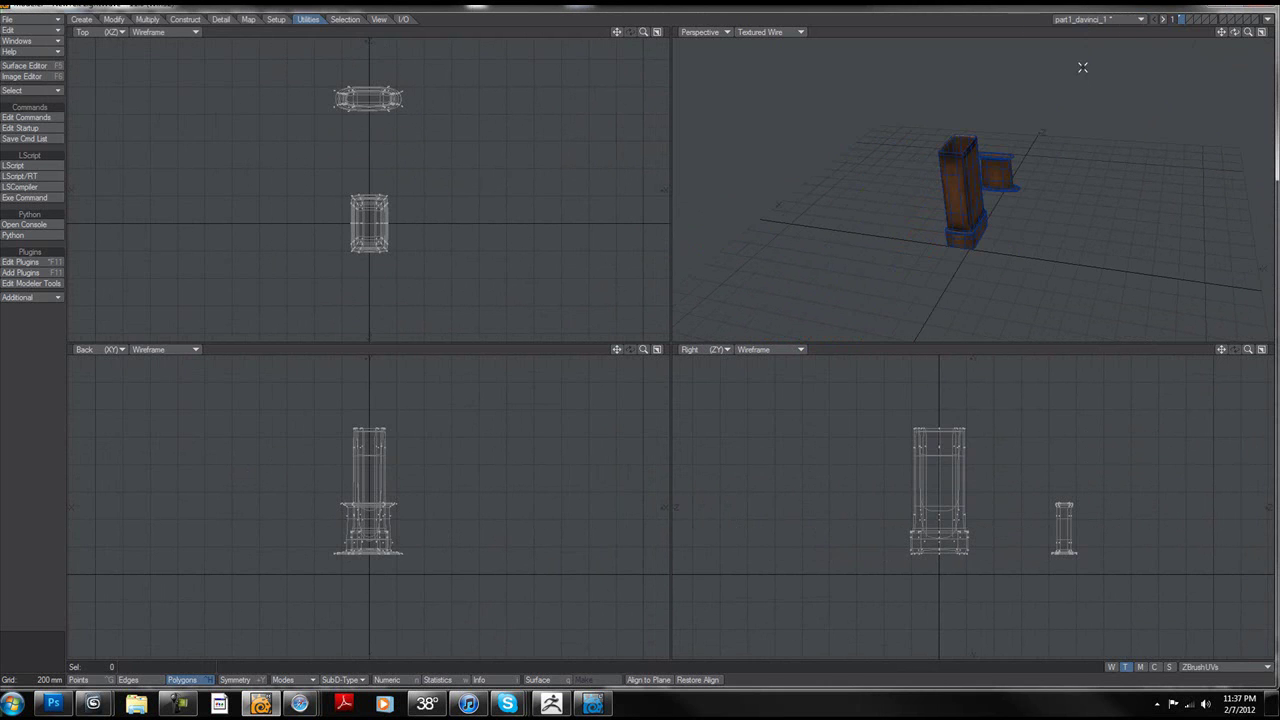
key("a")
mouse_move(1080, 142)
left_mouse_down("ctrl+alt")
mouse_move(1053, 142)
mouse_move(1085, 122)
left_mouse_up("ctrl+alt")
left_click_drag(1085, 122, 1067, 131, "alt")
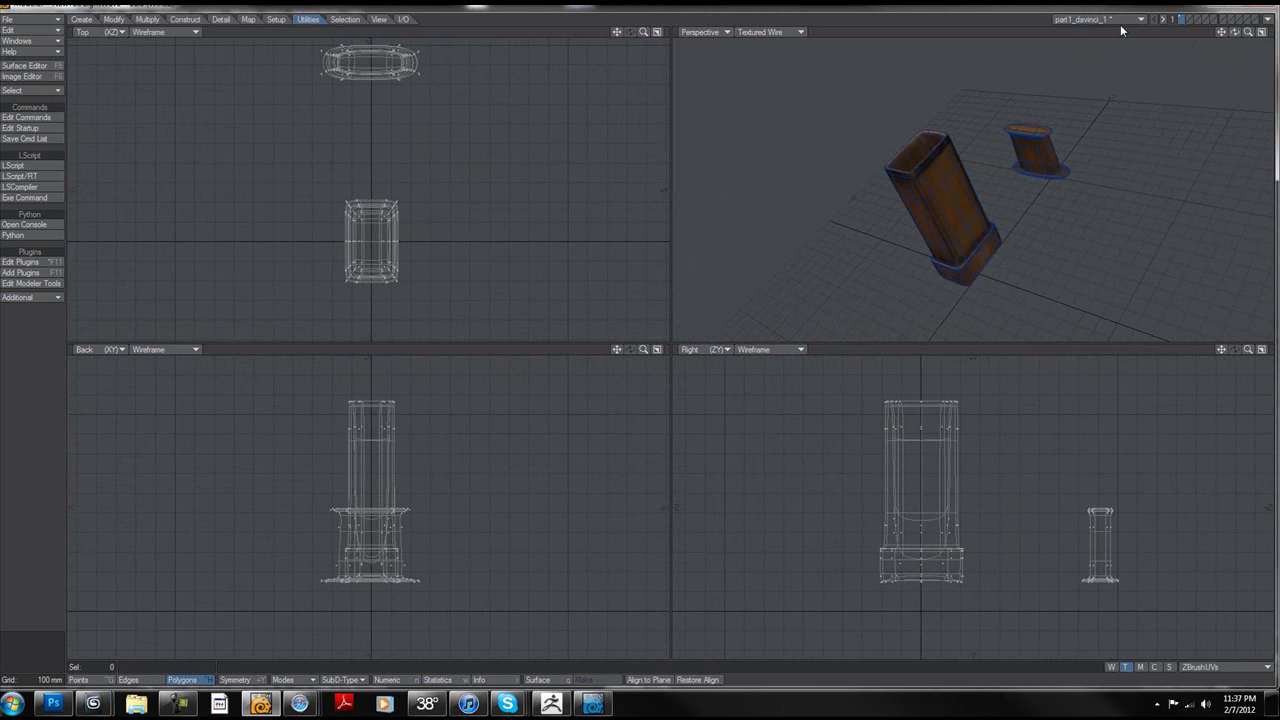
Step: Switch to ZBrush to check the details of the part1_davinci_1 subtool, then return to LightWave Modeler
left_click(551, 703)
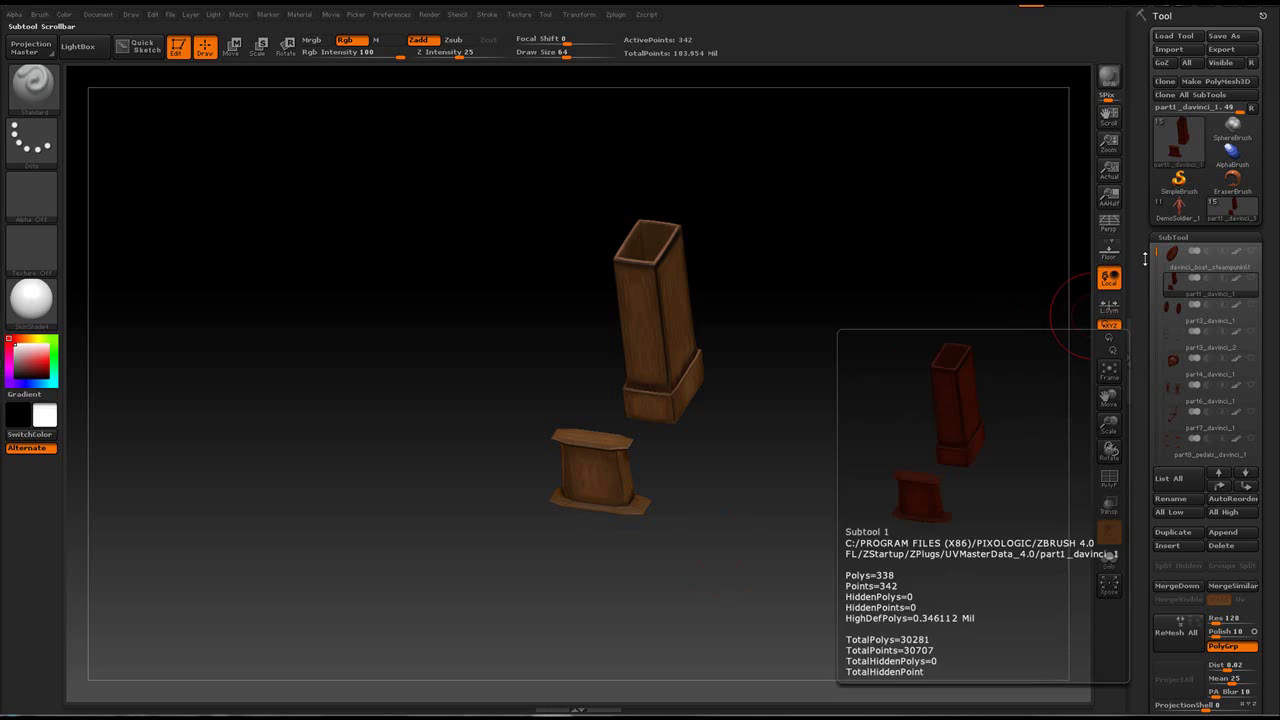
mouse_move(1200, 298)
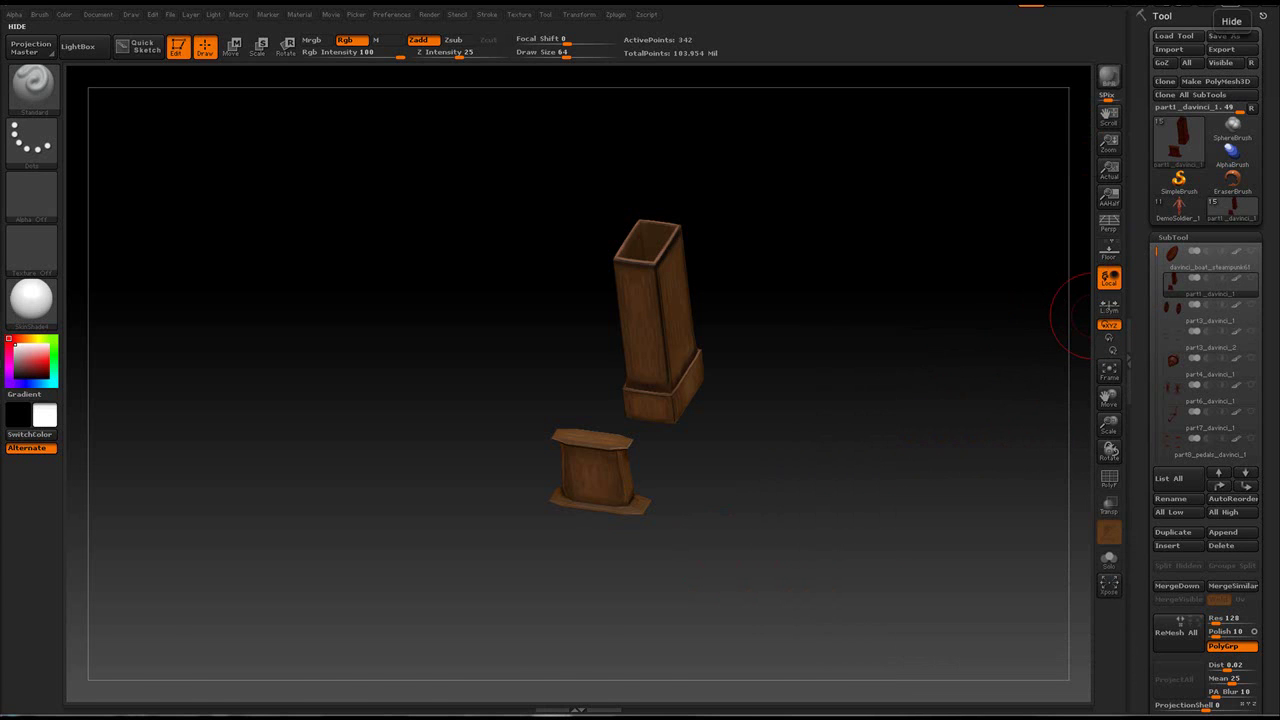
left_click(1232, 21)
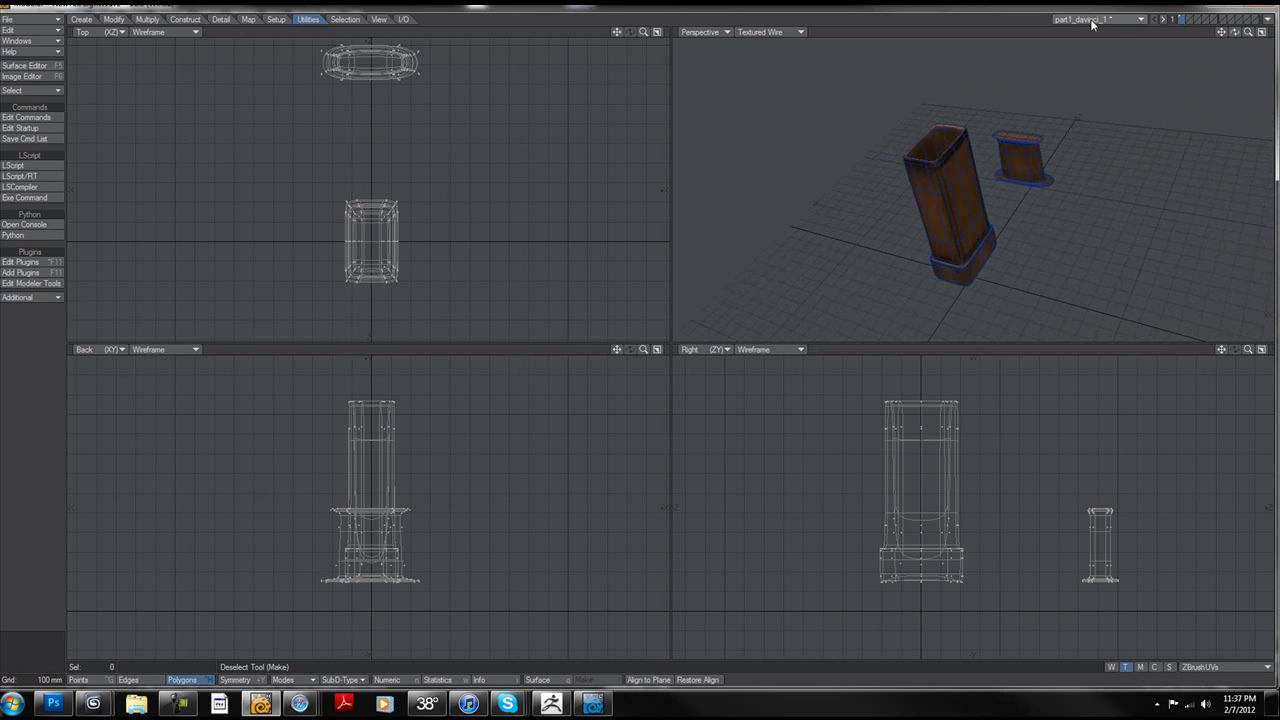
Step: Select all polygons of the part1_davinci_1 object and cut them
key("a")
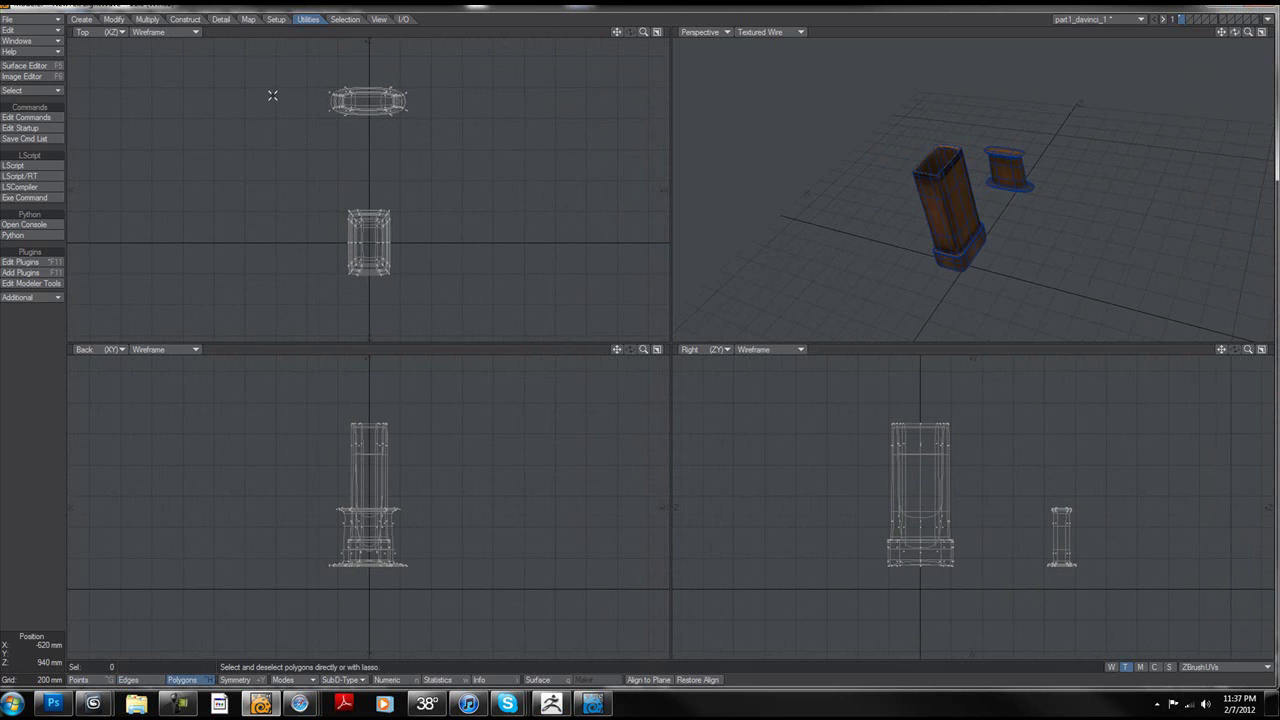
mouse_move(272, 95)
right_mouse_down()
mouse_move(628, 92)
mouse_move(255, 171)
right_mouse_up()
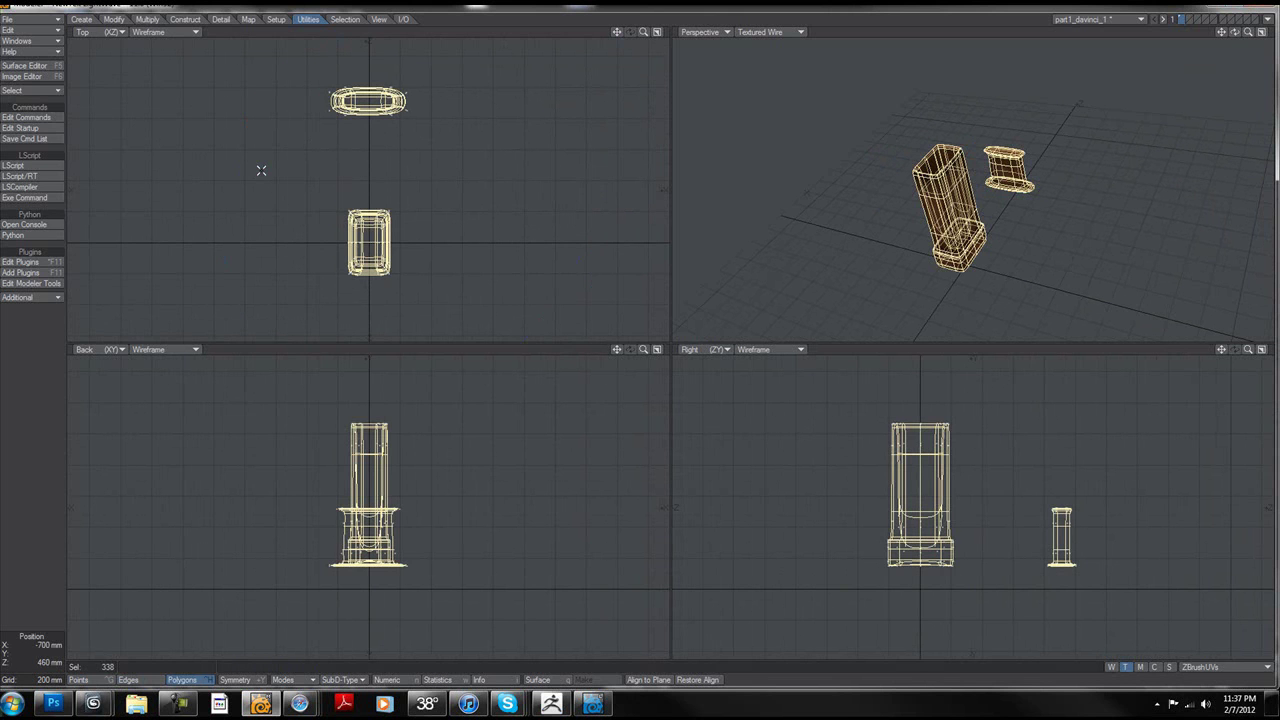
key("Delete")
Step: Paste the cut geometry into the second layer of the davinci_boat_steampunk61 object
left_click(1095, 19)
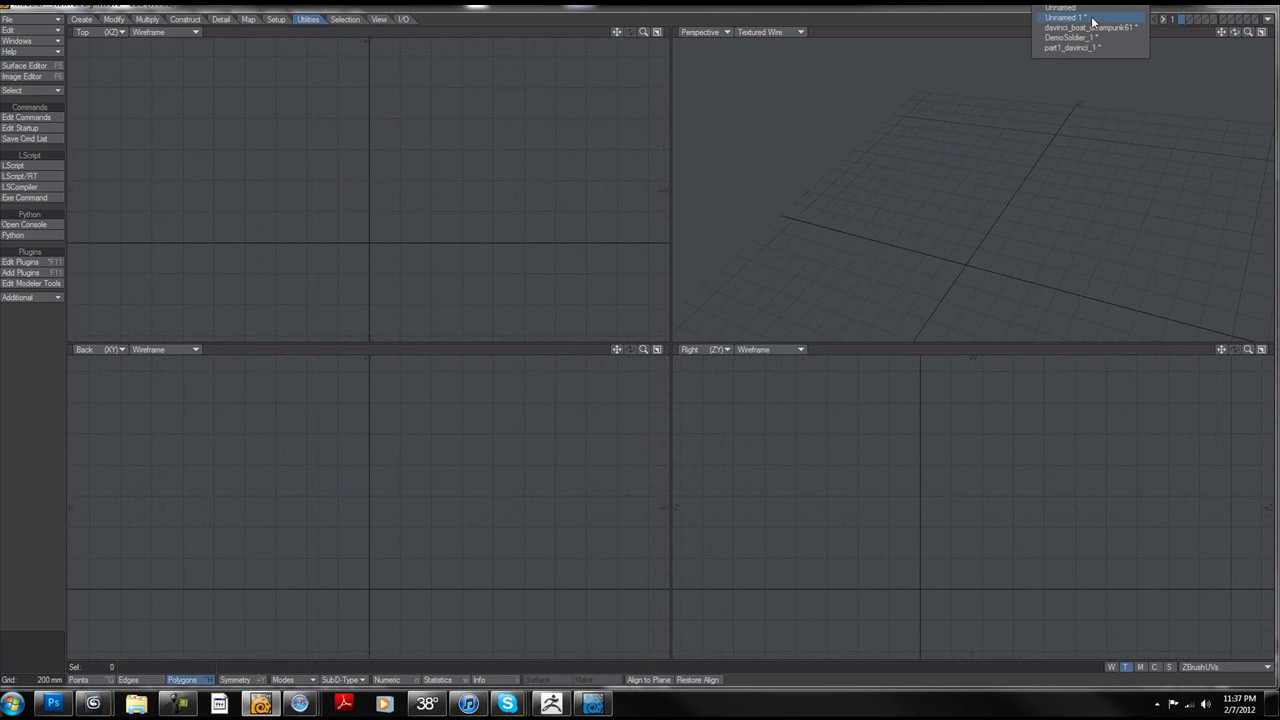
left_click(1095, 30)
key("a")
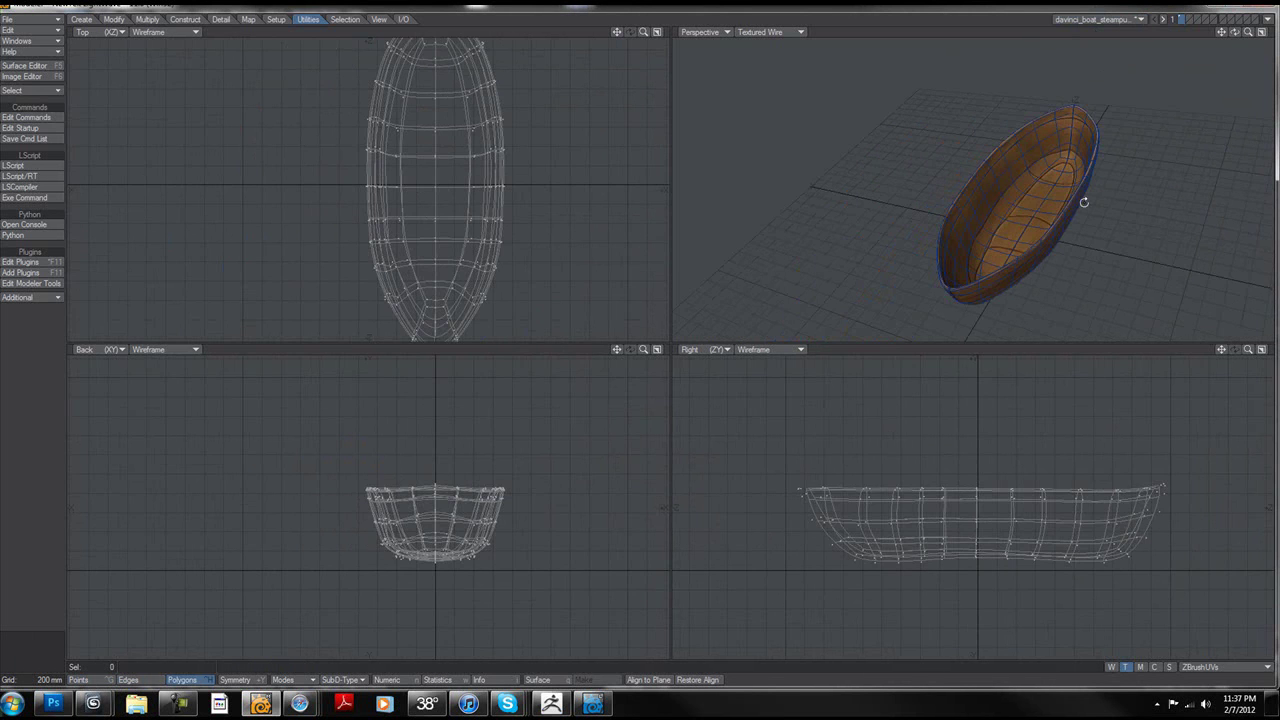
left_click(1186, 19)
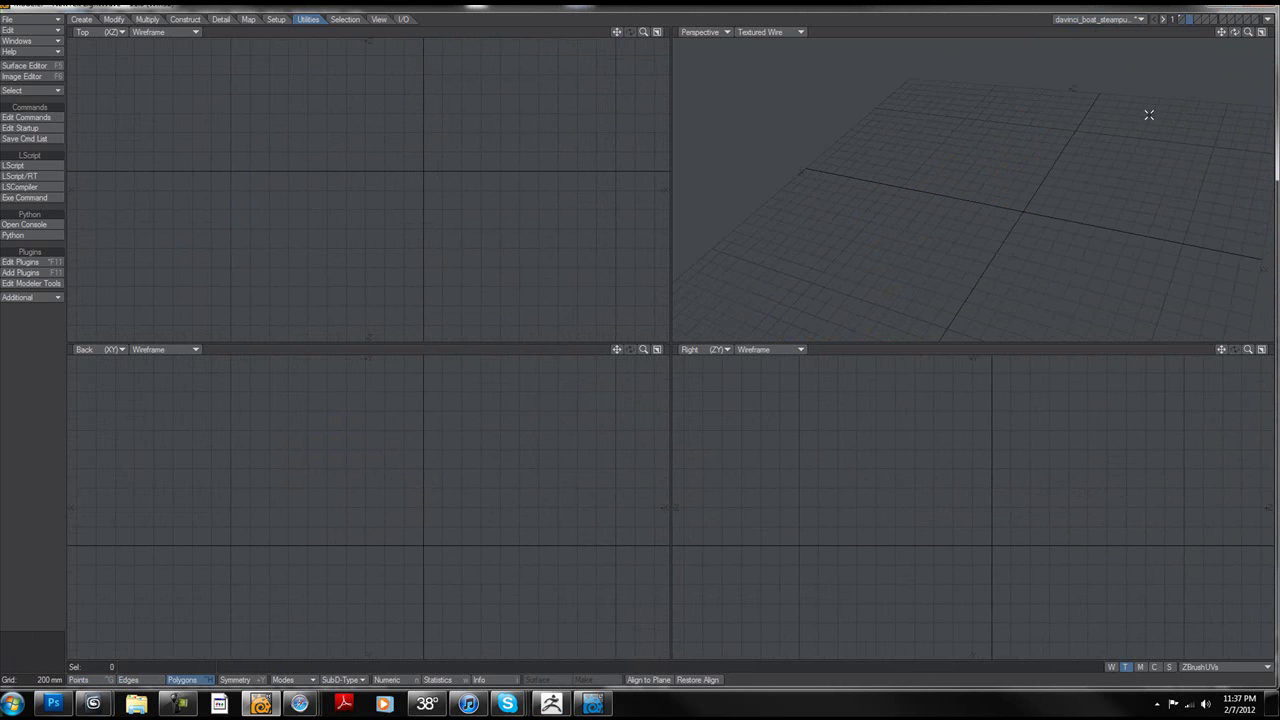
key("ctrl+v")
Step: Examine the texture on the pasted part in layer 2 and on the hull in layer 1
left_click_drag(1059, 188, 1129, 205, "ctrl+alt")
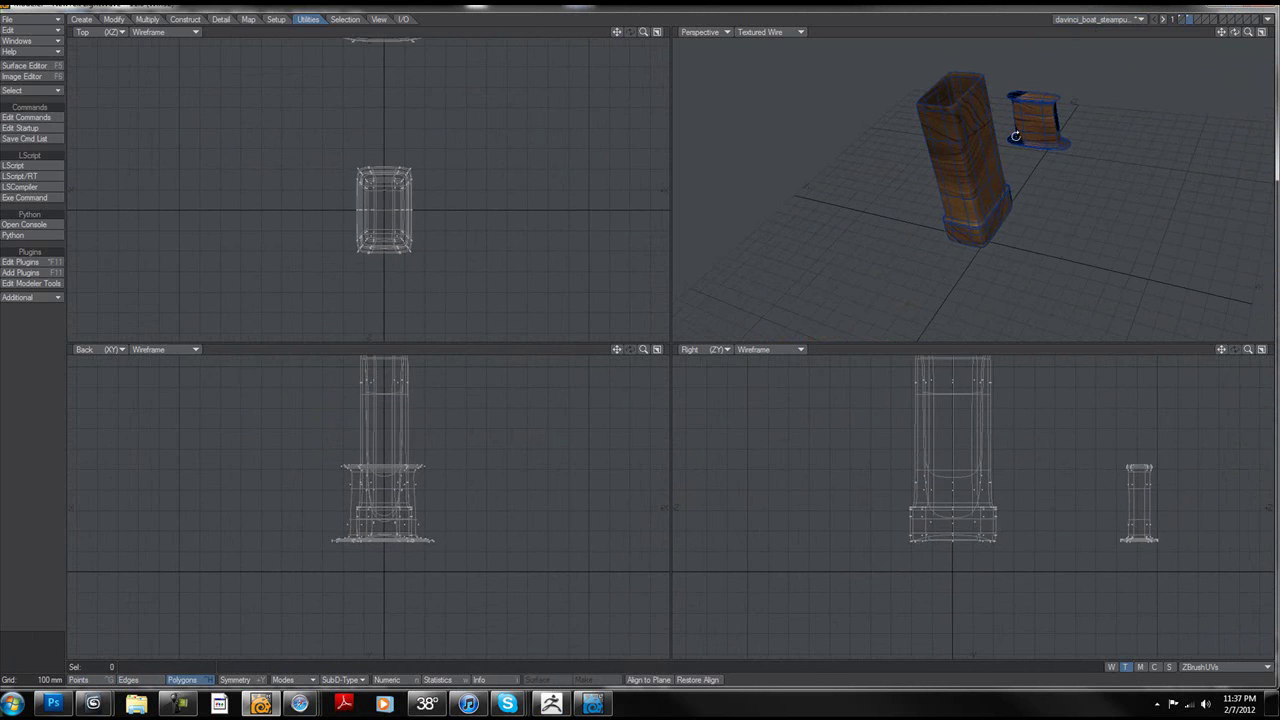
left_click_drag(946, 170, 990, 229, "alt+shift")
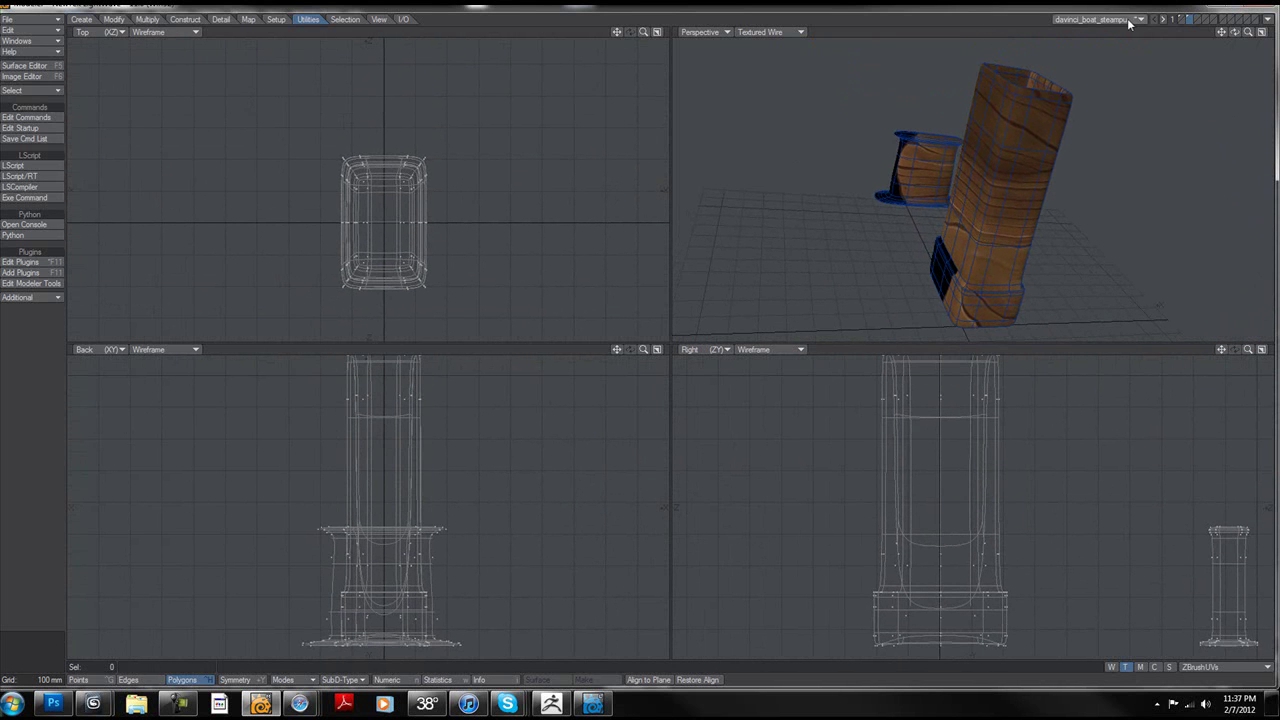
left_click(1182, 19)
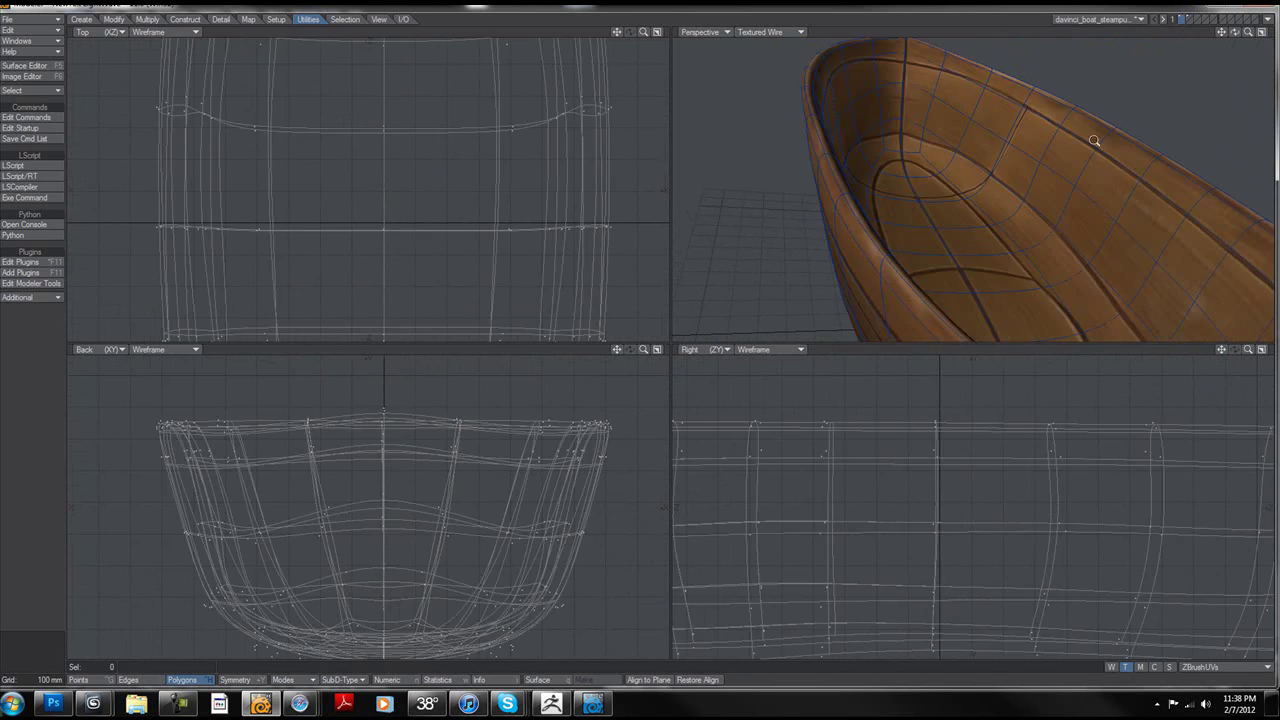
scroll(1097, 140, "down", 3)
left_click_drag(1097, 140, 1021, 180, "alt")
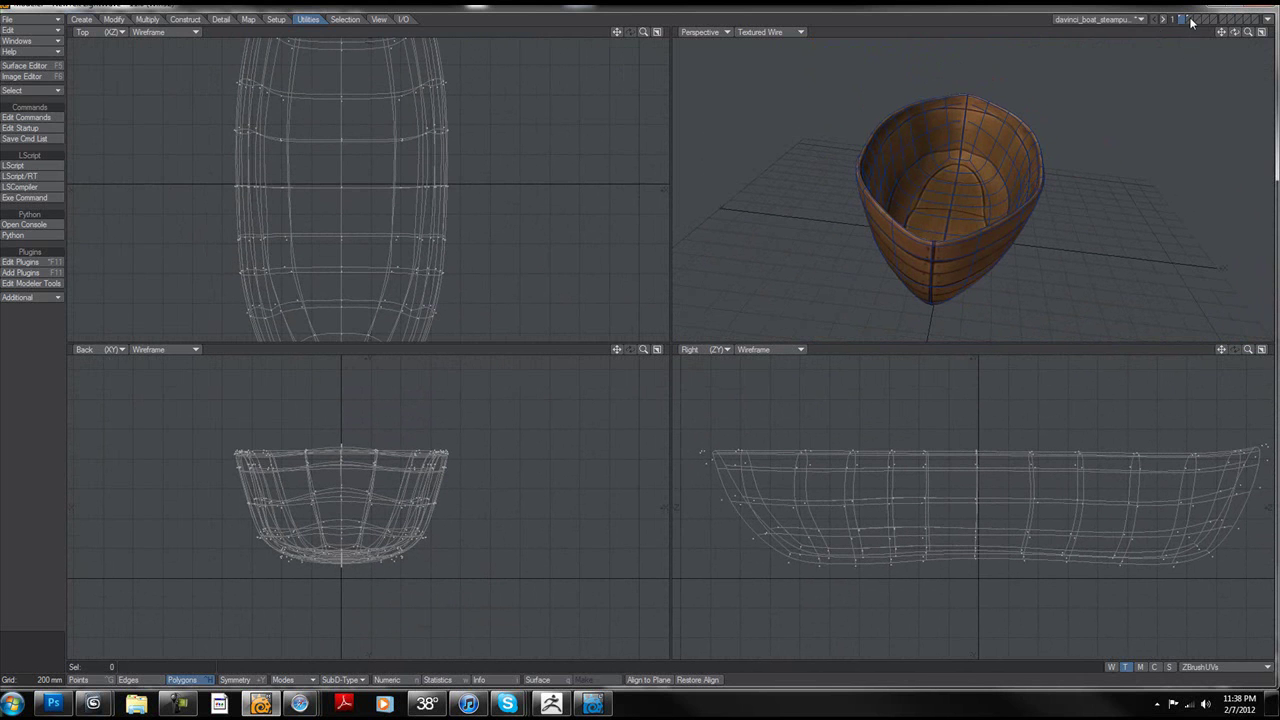
left_click(1189, 20)
left_click_drag(1141, 138, 1061, 149, "alt")
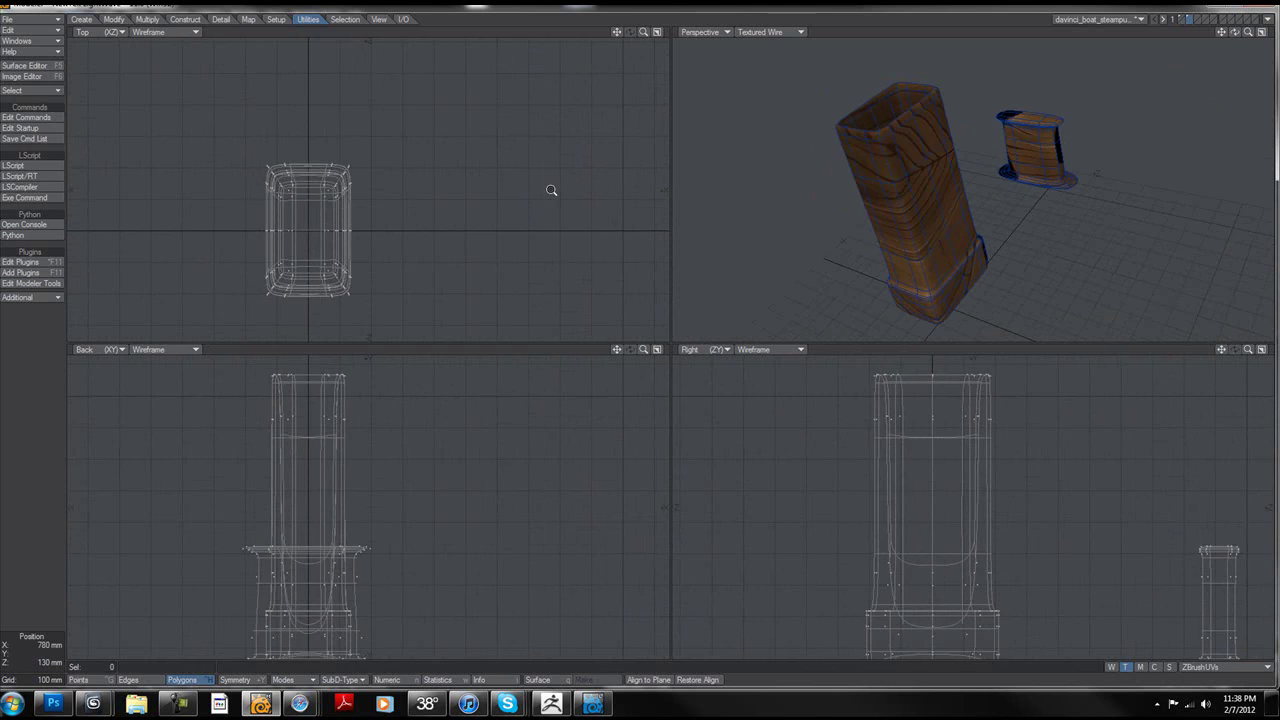
Step: Select all polygons of the part on the second layer in polygon mode
left_click_drag(549, 189, 486, 177, "ctrl+alt")
left_click_drag(536, 131, 476, 176, "alt")
key("ctrl+j")
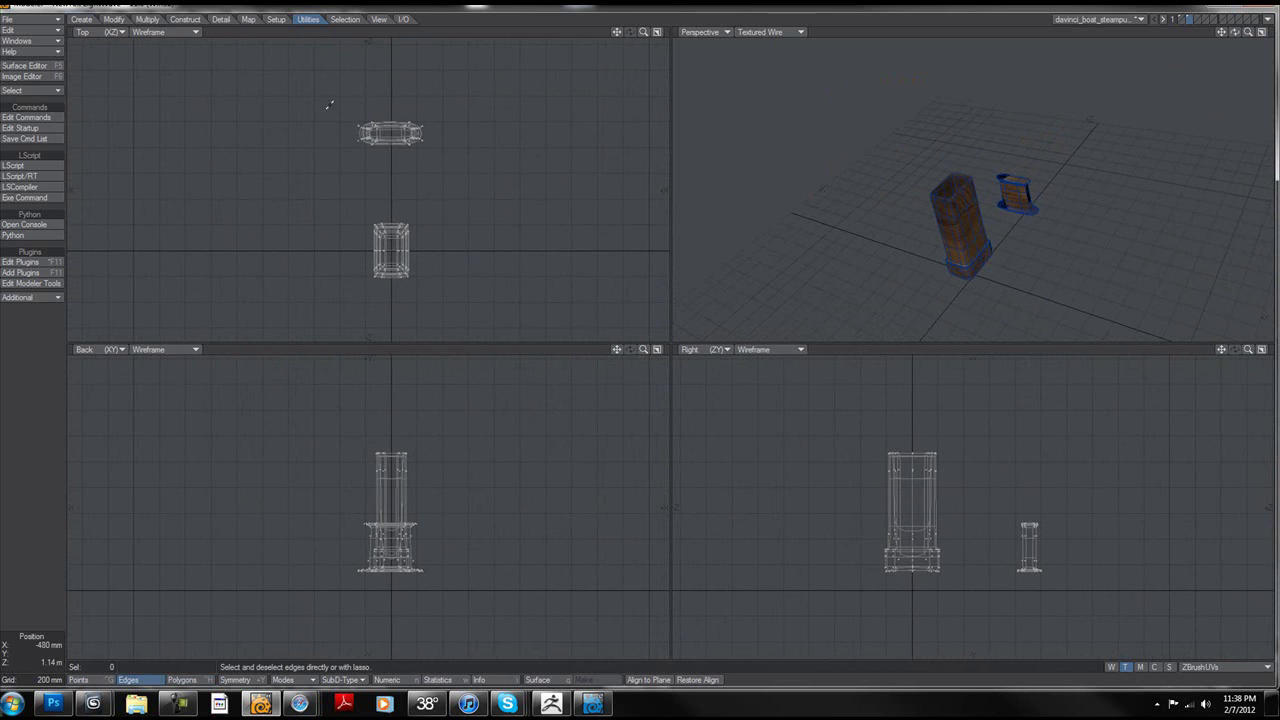
key("ctrl+h")
mouse_move(319, 93)
right_mouse_down()
mouse_move(531, 43)
mouse_move(81, 88)
right_mouse_up()
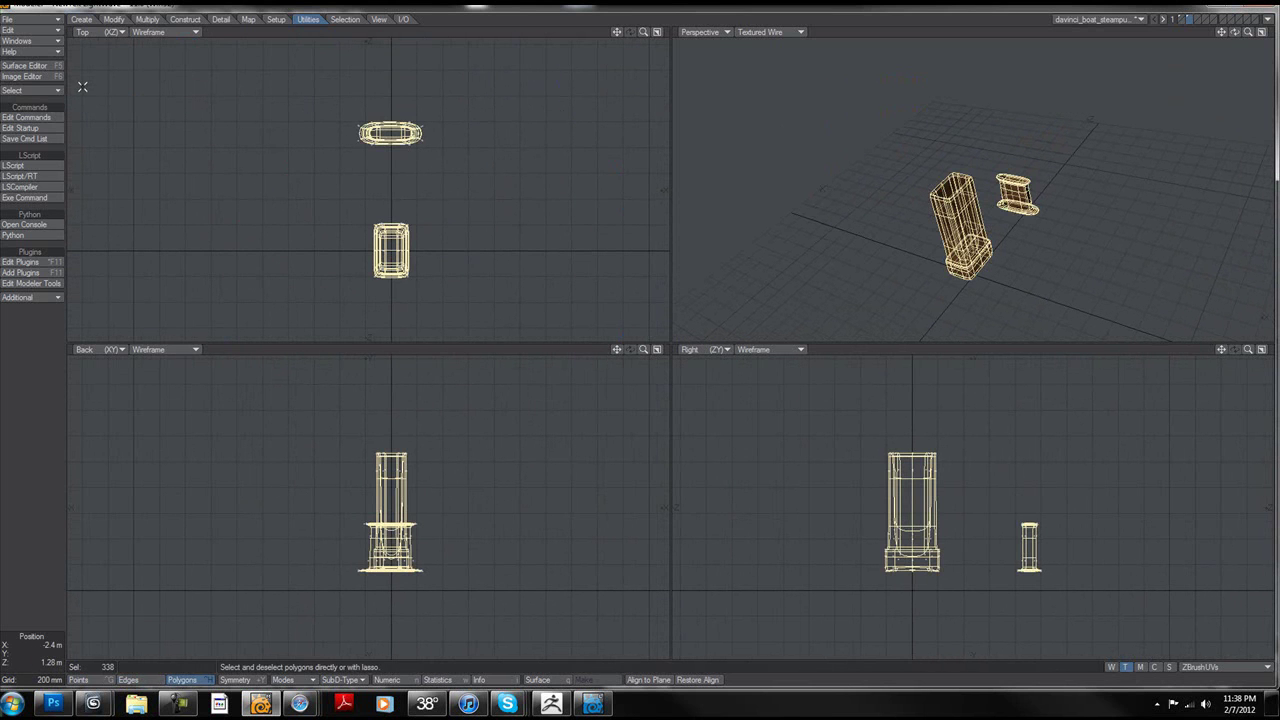
key("q")
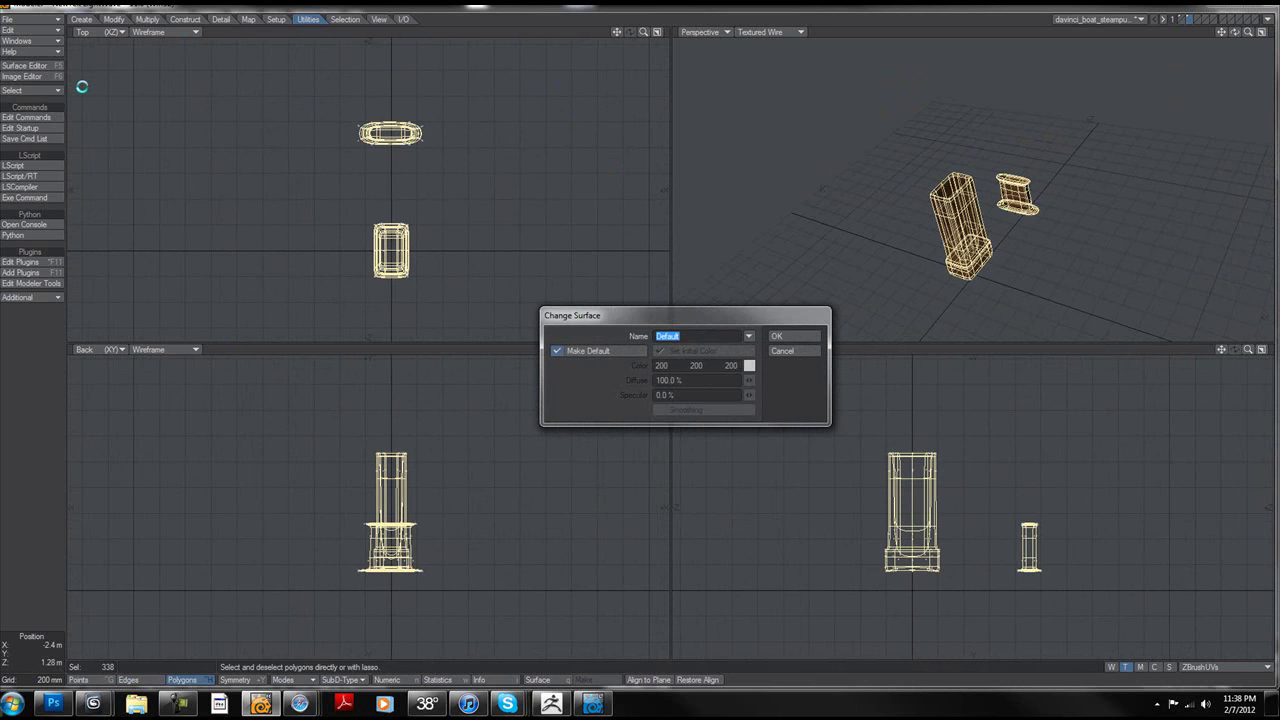
left_click(782, 351)
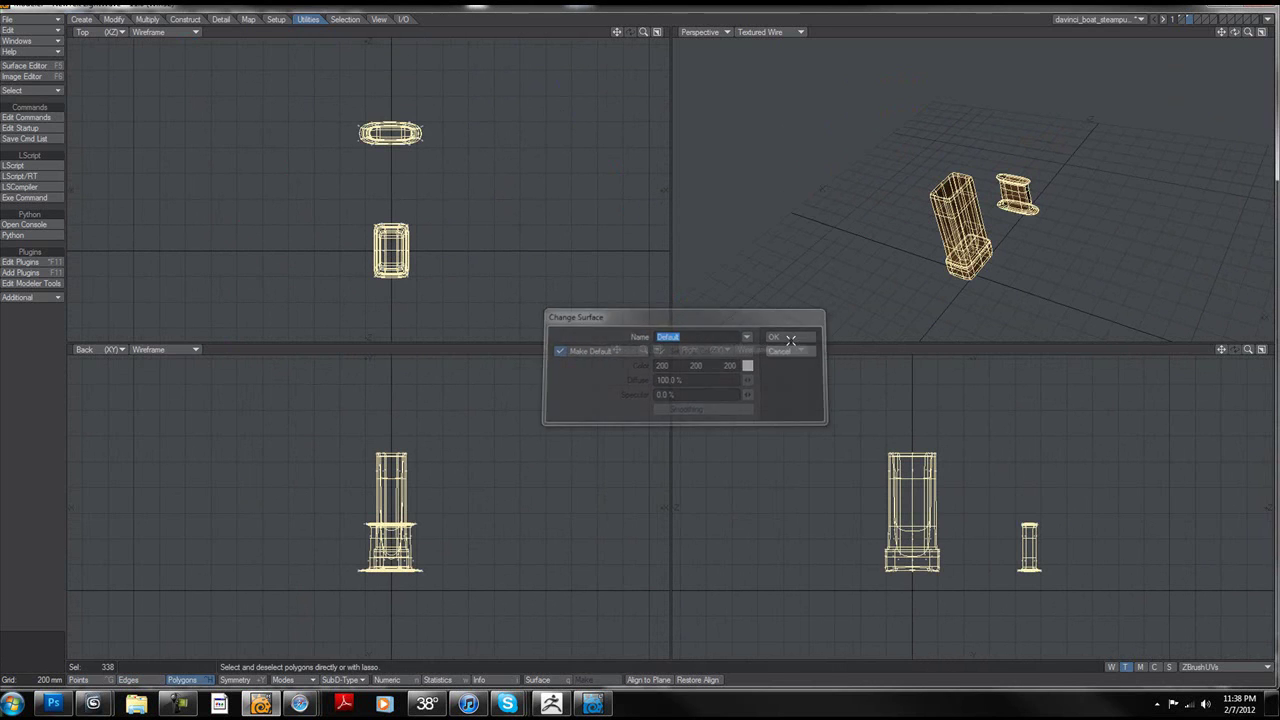
left_click(1100, 19)
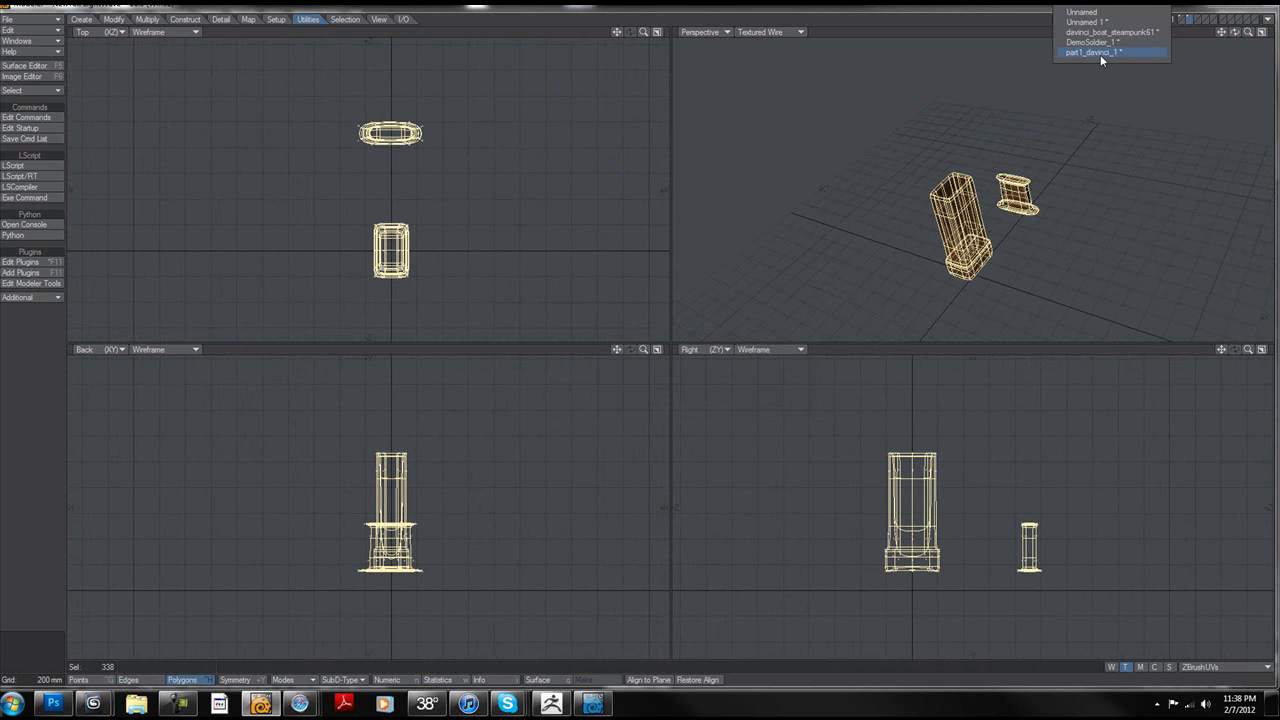
left_click(483, 223)
Step: Assign a new surface named part1_1 with smoothing enabled to the selected polygons
mouse_move(329, 84)
right_mouse_down()
mouse_move(157, 323)
mouse_move(309, 86)
mouse_move(594, 40)
mouse_move(325, 71)
right_mouse_up()
type("q")
type("part1_1")
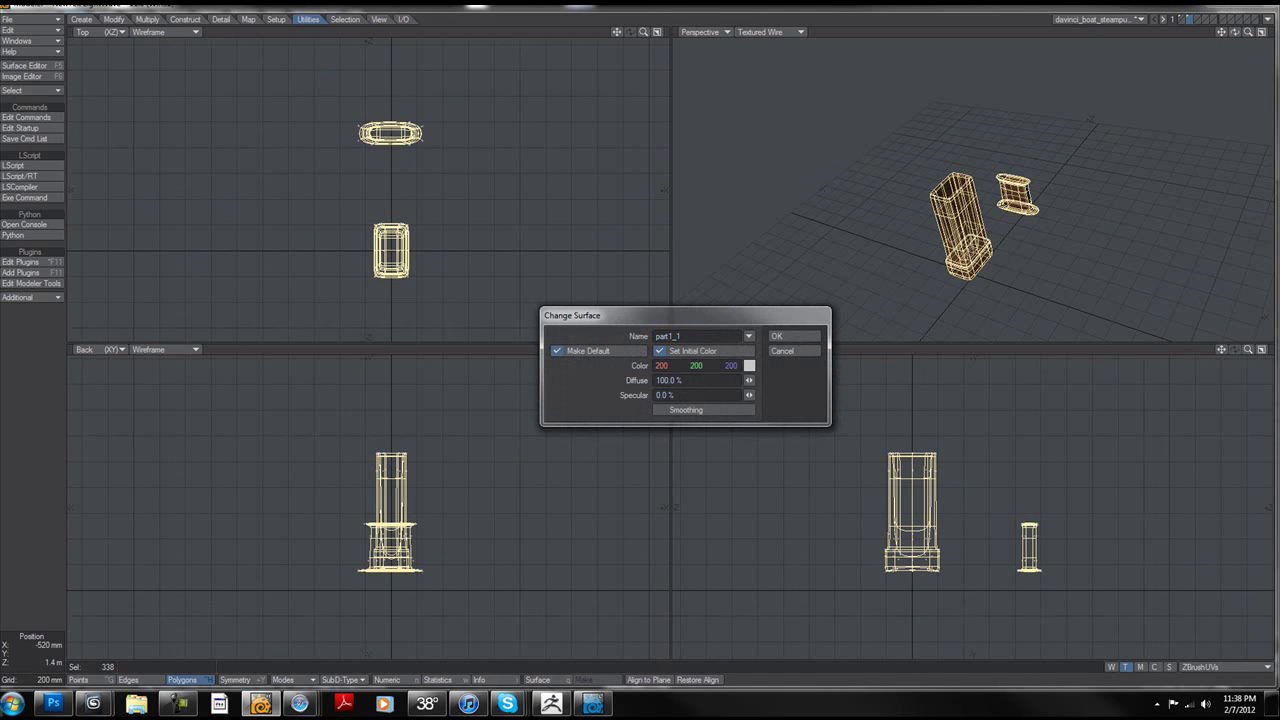
left_click(665, 411)
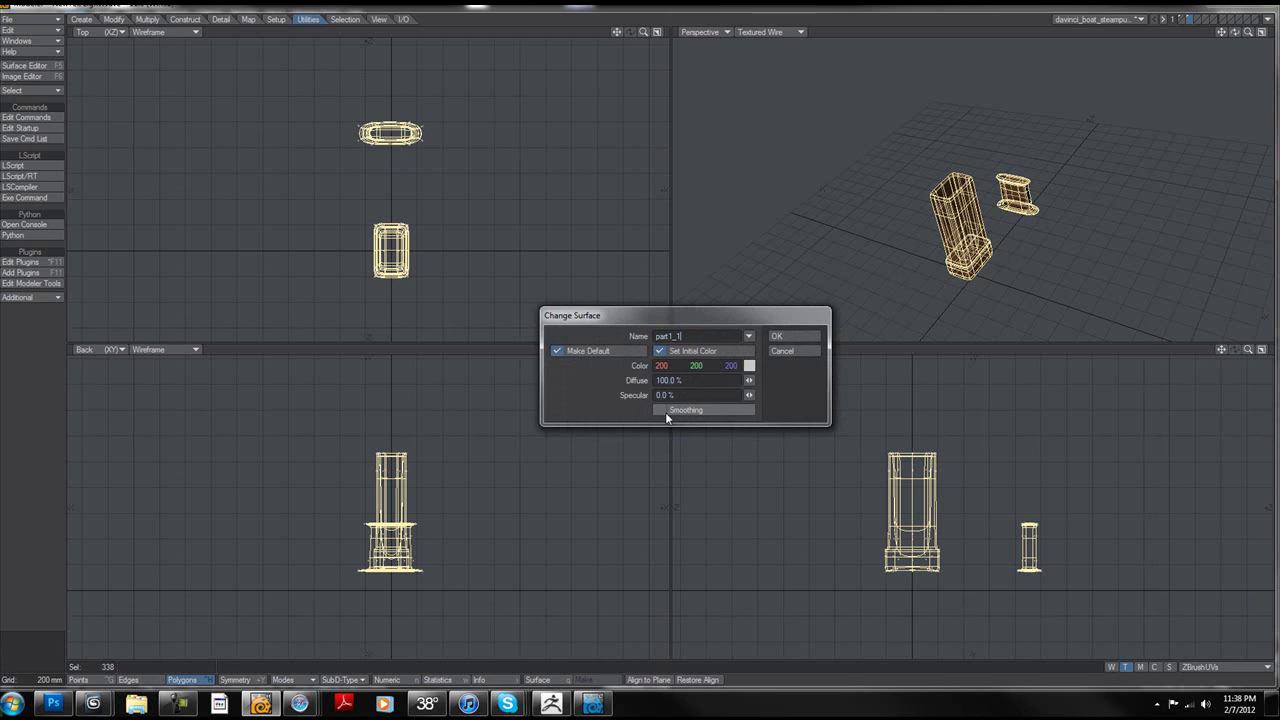
left_click(786, 336)
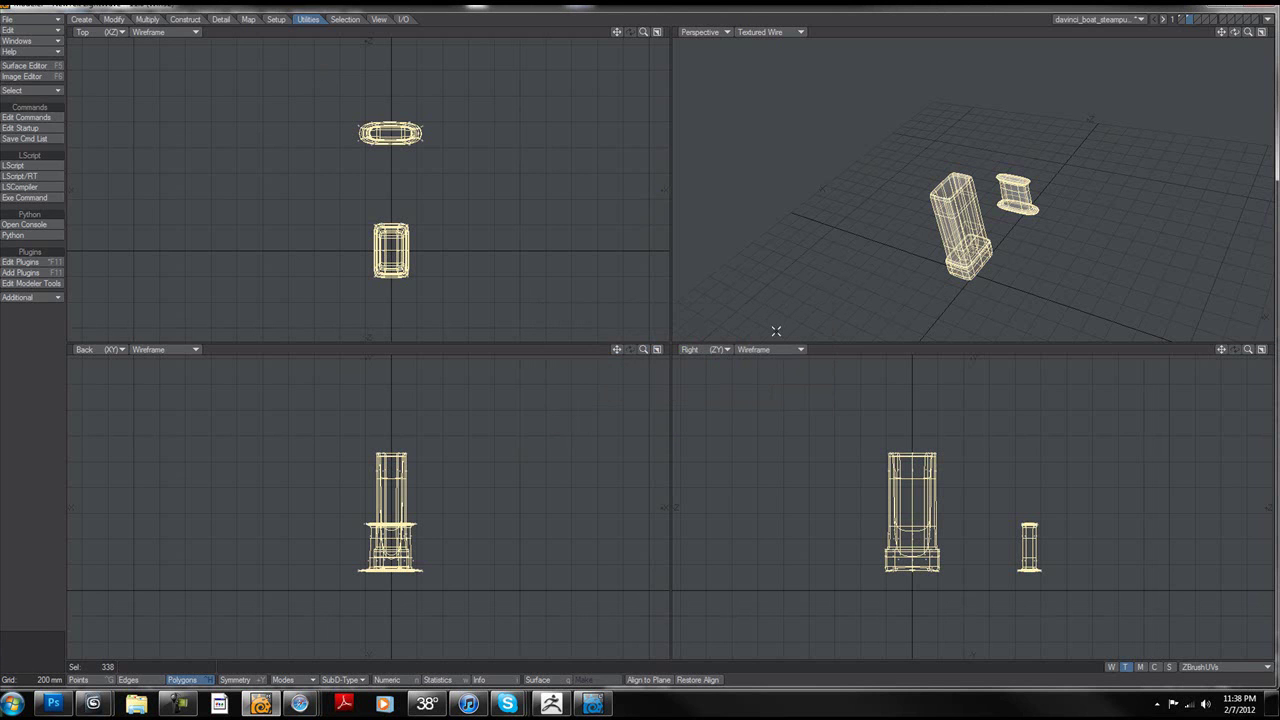
Step: Open the Surface Editor on the boat object's surfaces and display the part on the second layer of davinci_boat_steampunk61
left_click(44, 66)
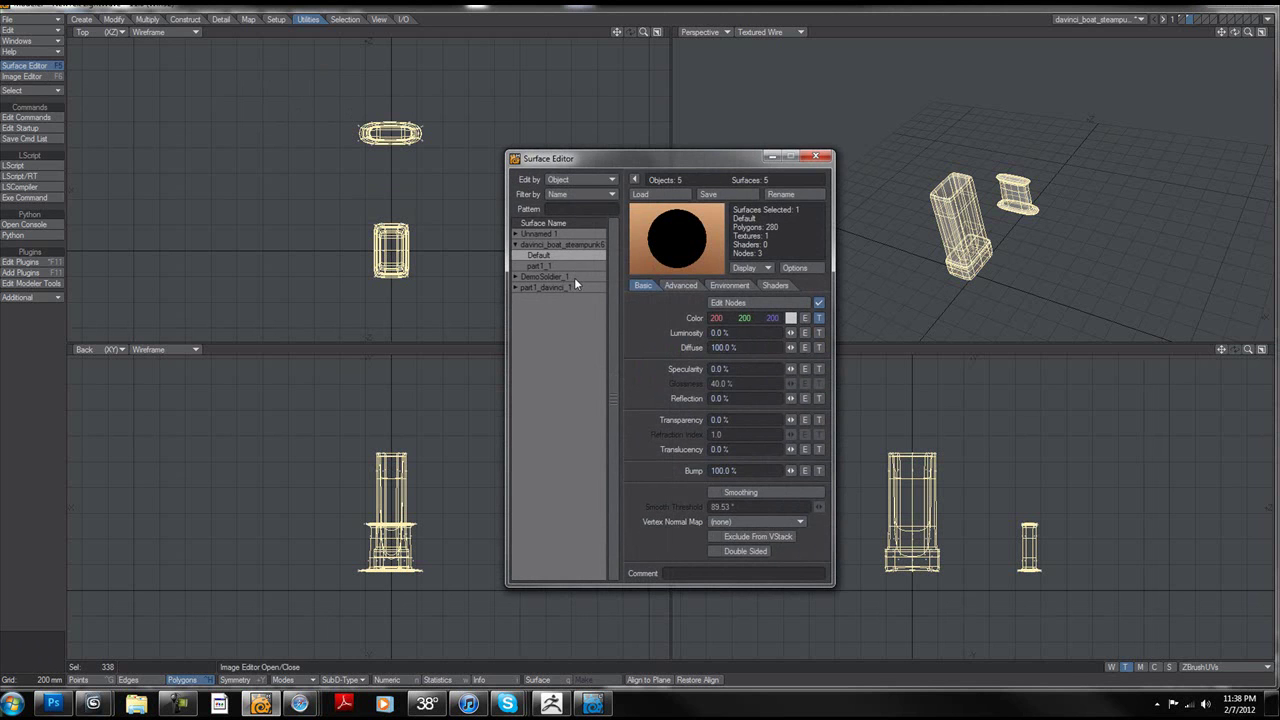
left_click(558, 245)
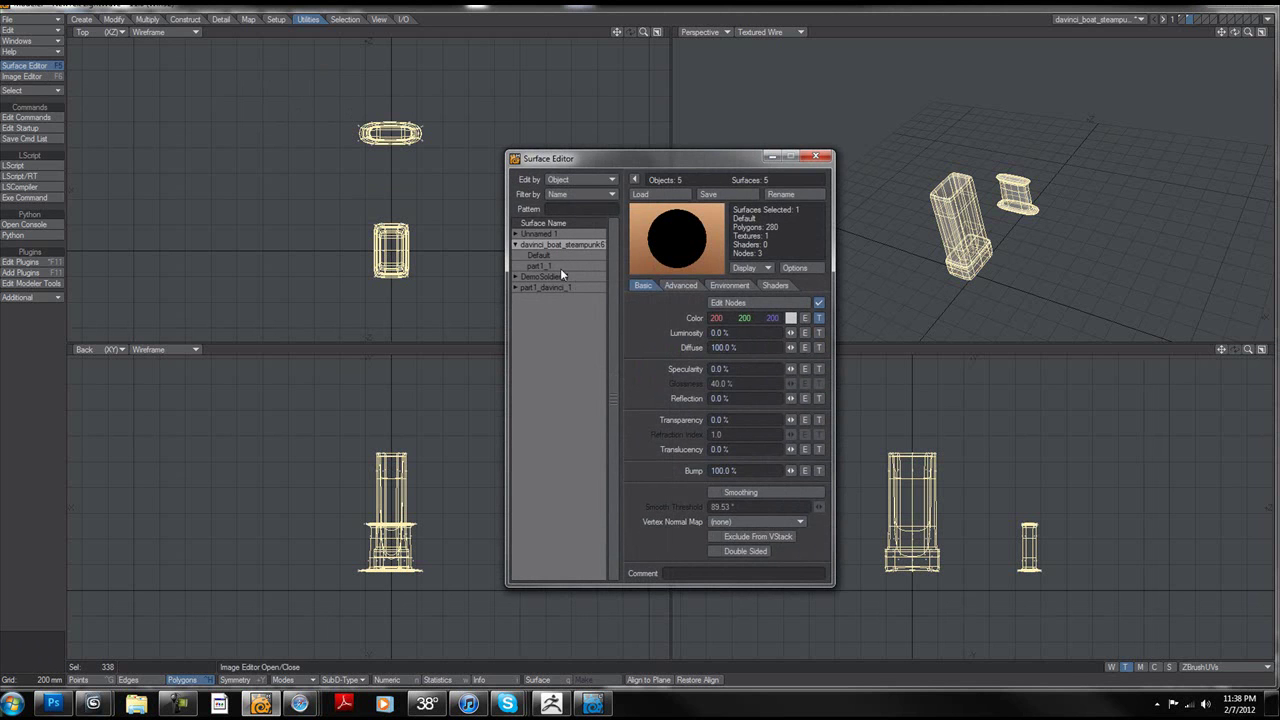
left_click(548, 257)
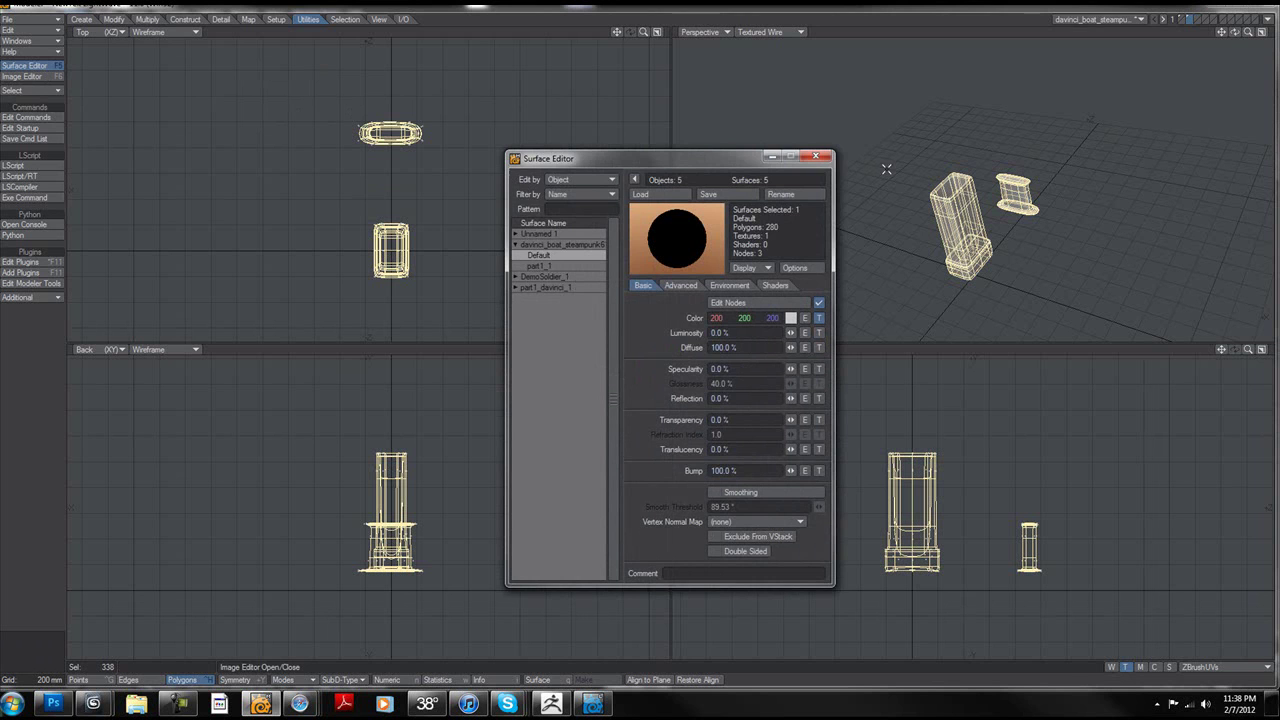
left_click(1087, 19)
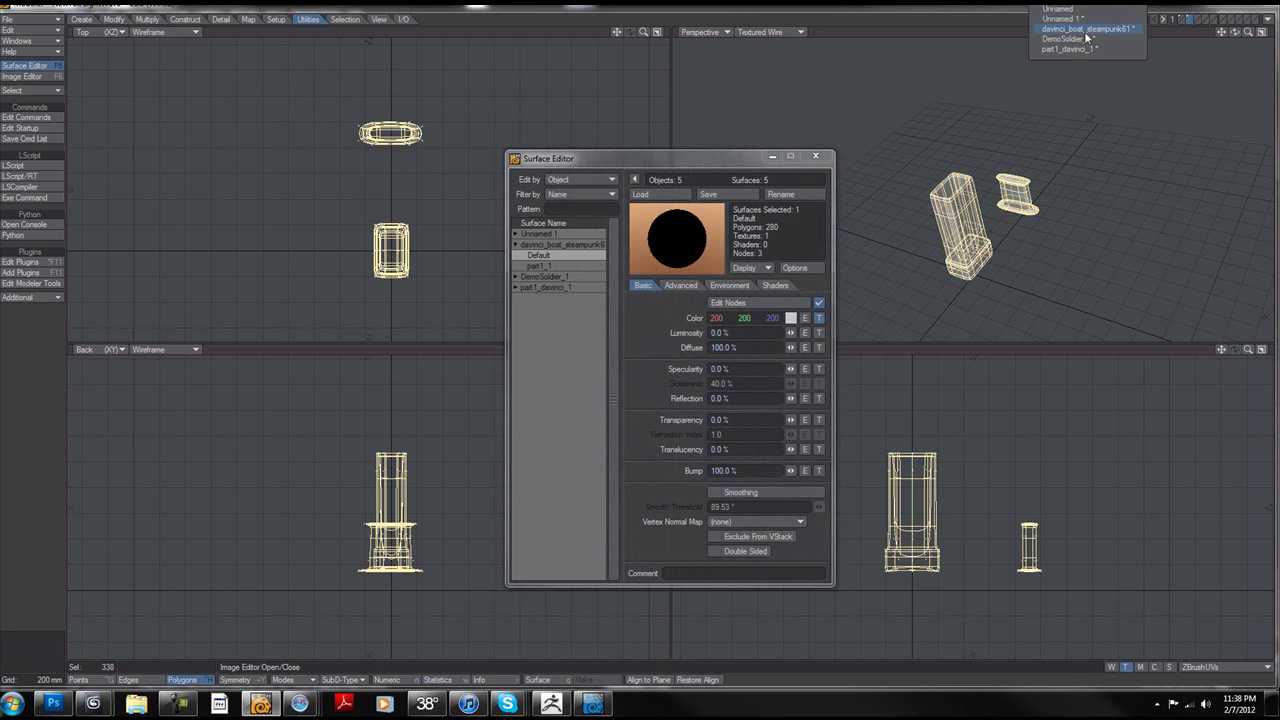
left_click(1086, 30)
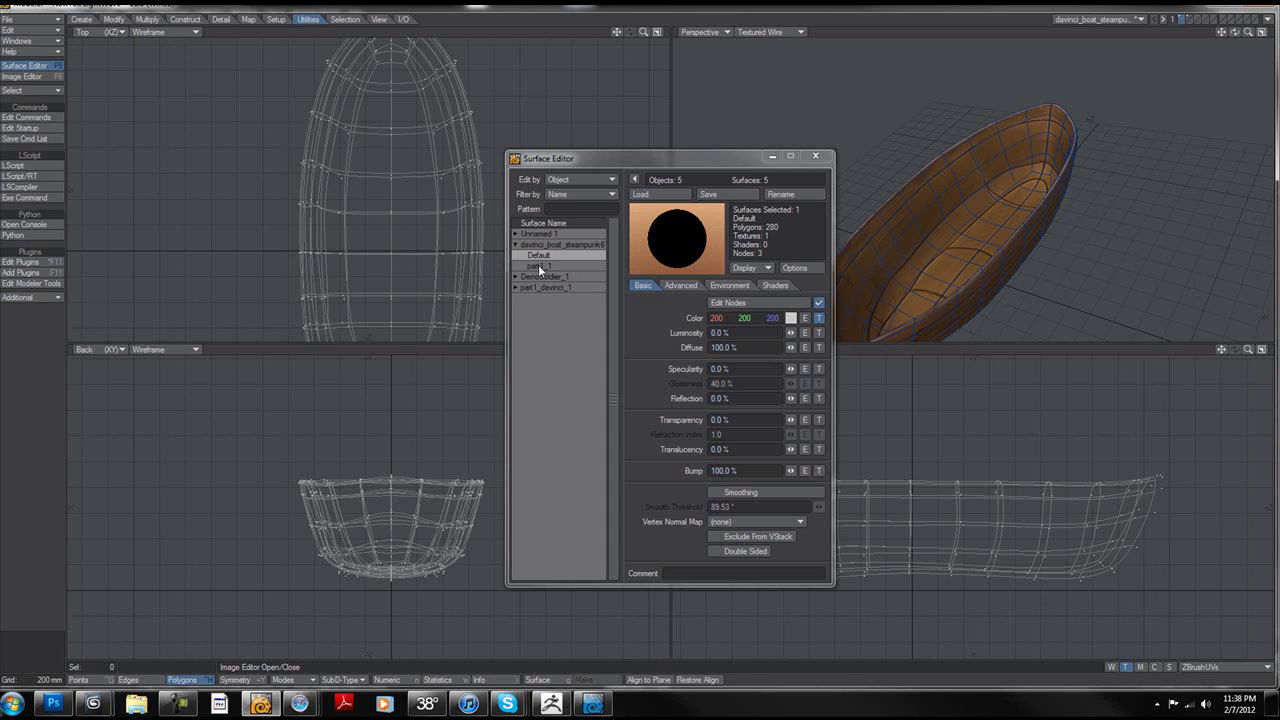
left_click(1189, 20)
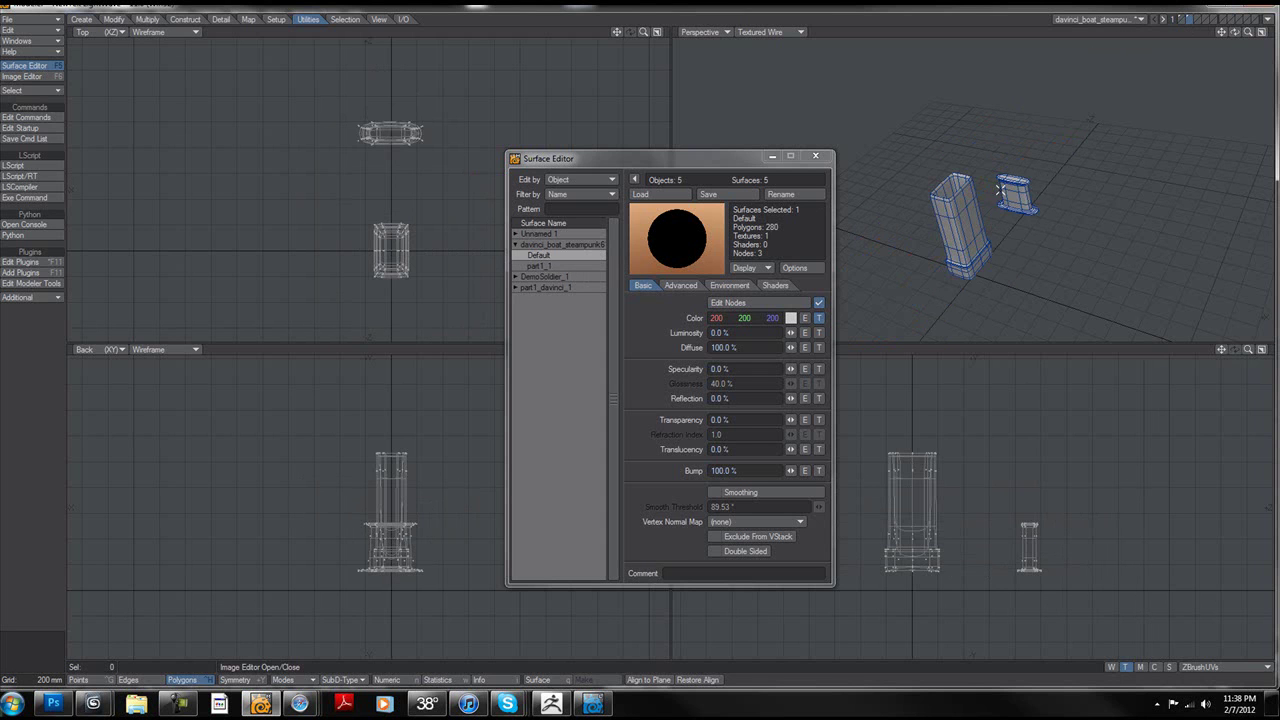
left_click_drag(959, 214, 1045, 218, "alt")
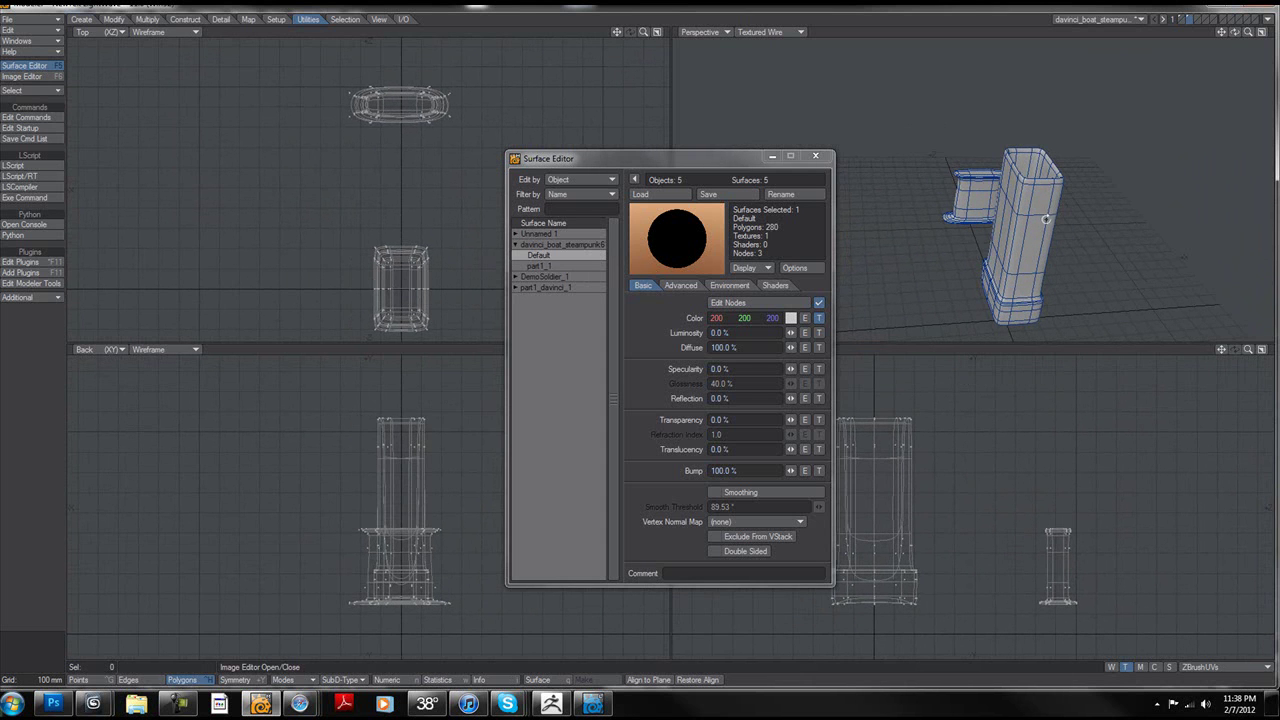
Step: Add a color texture to the part1_1 surface with UV projection and the ZBrushUVs map
left_click(560, 266)
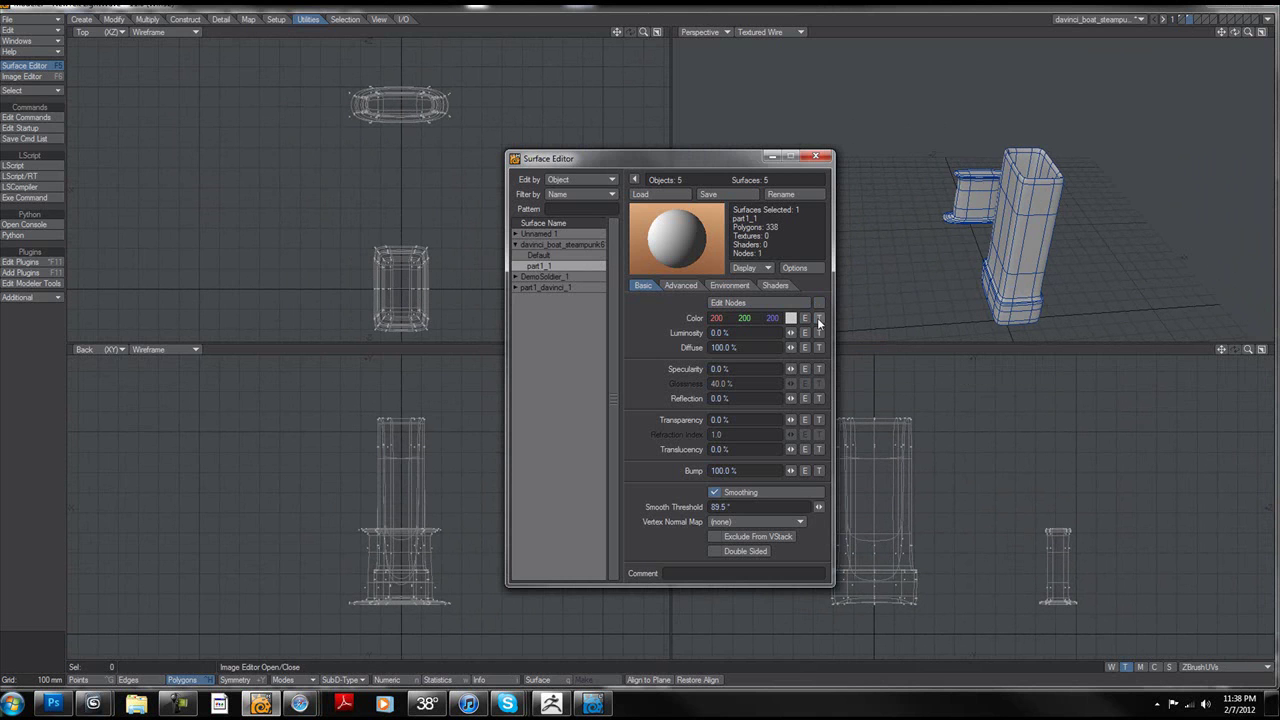
left_click(819, 318)
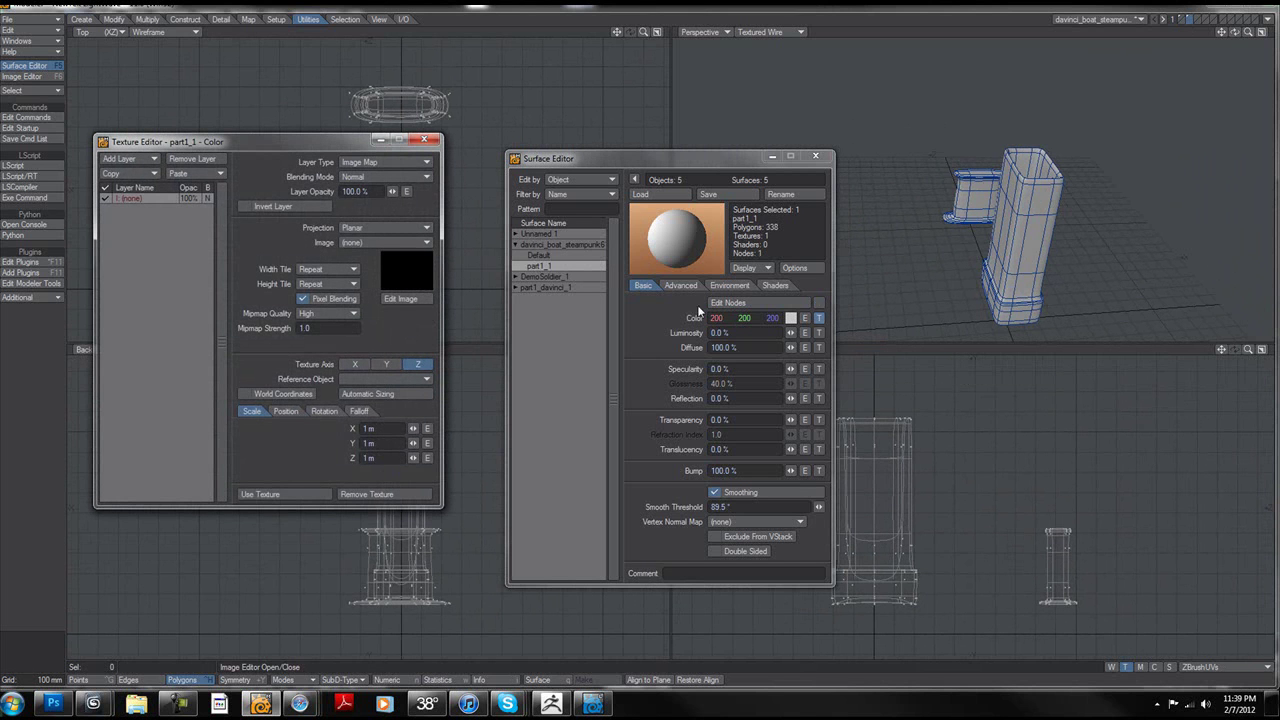
left_click_drag(262, 143, 268, 131)
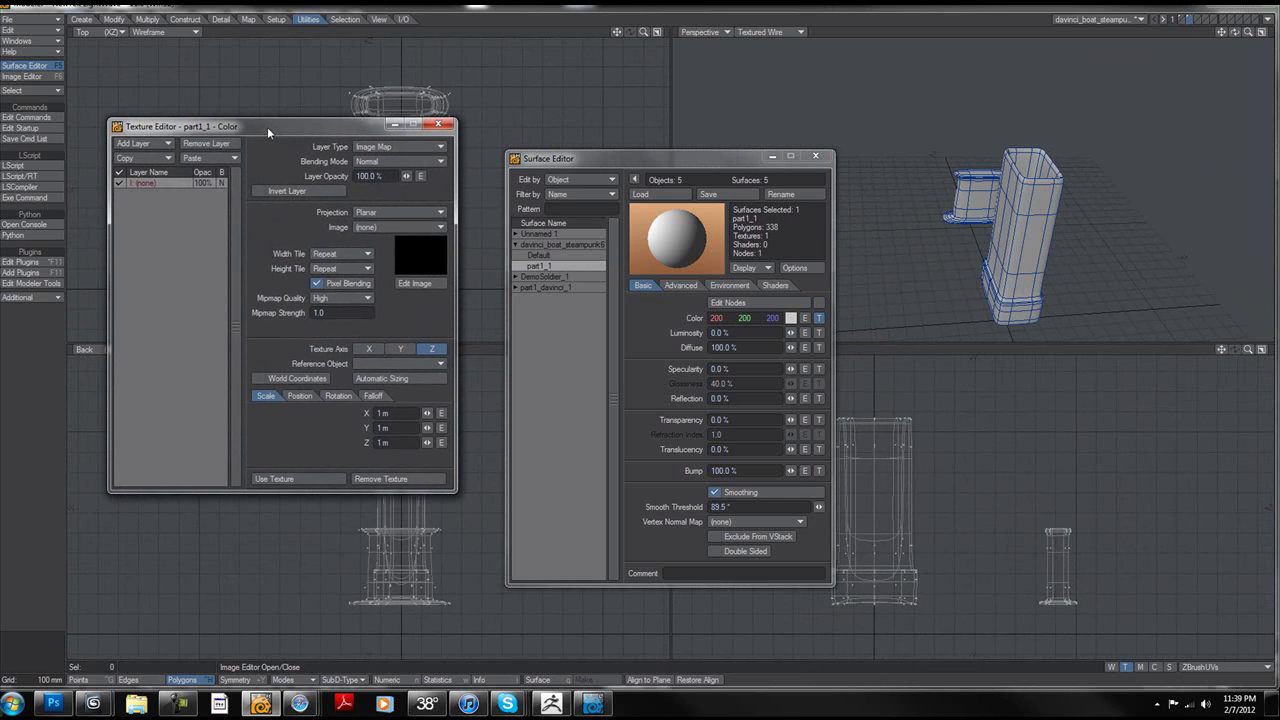
left_click(381, 212)
left_click(374, 264)
left_click(383, 229)
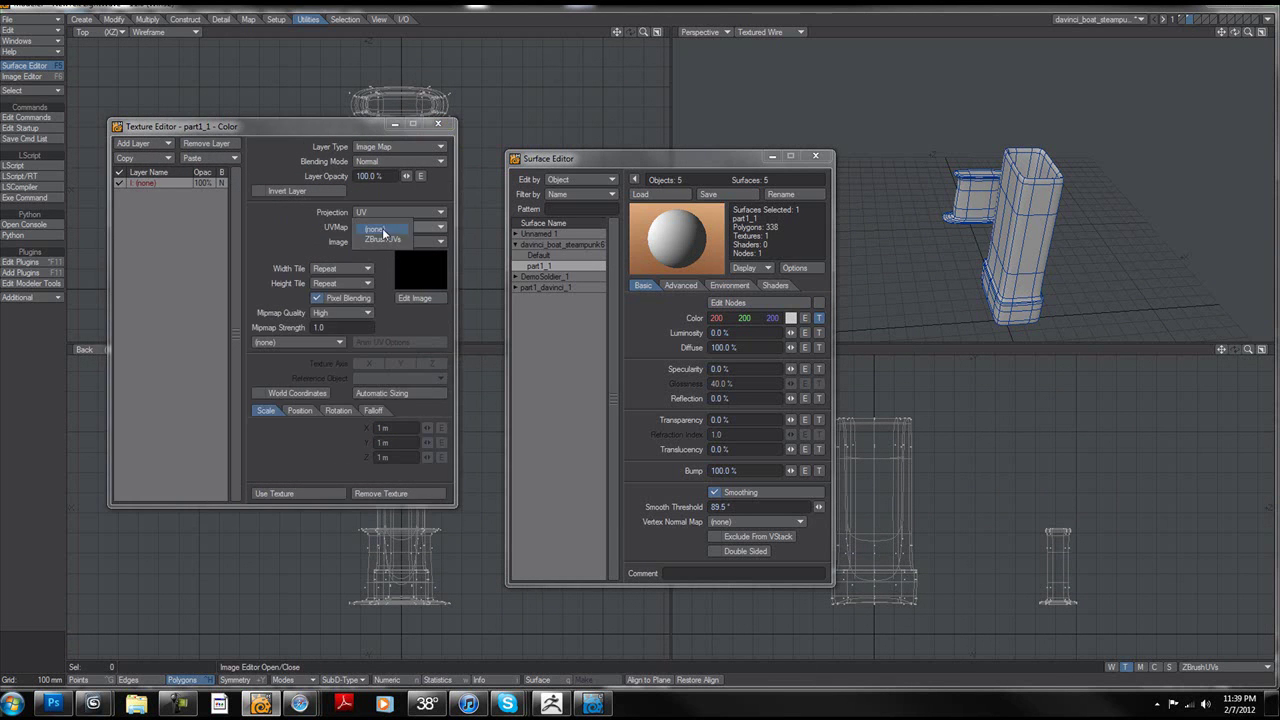
left_click(382, 241)
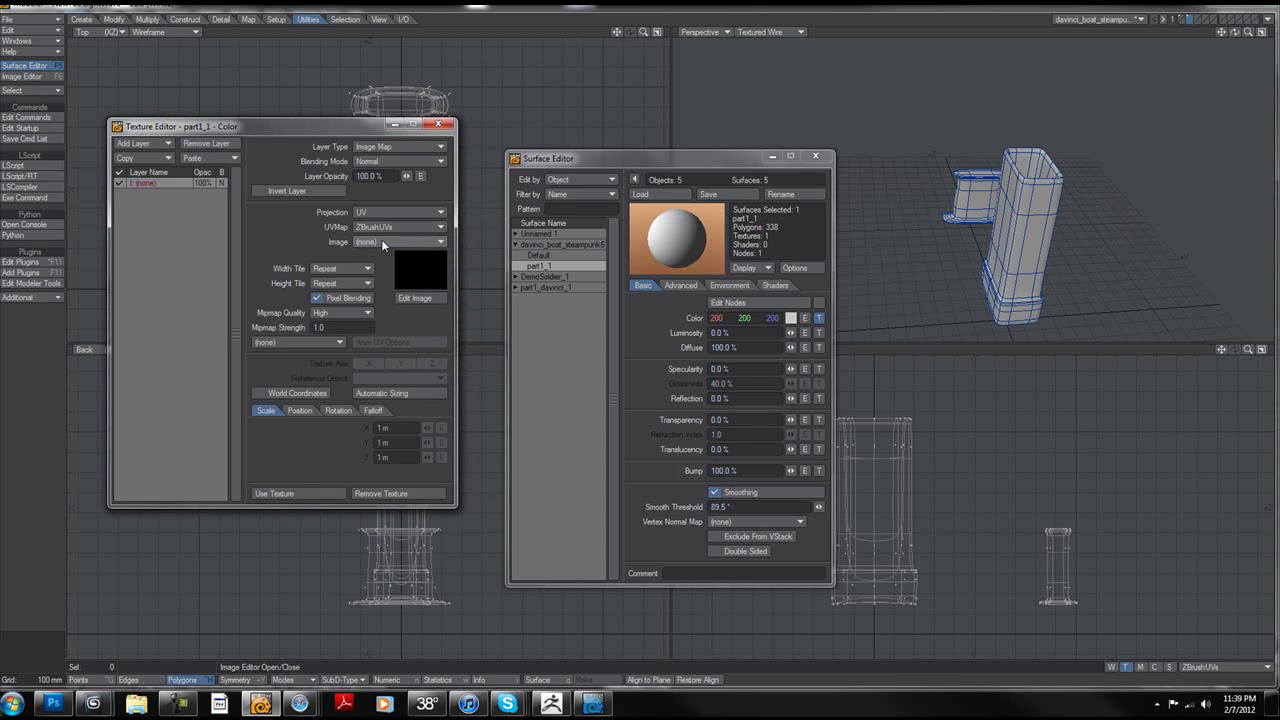
Step: Set the color texture's image to part1_davinci_1_TXTR.tif, close both editors and inspect the textured part
left_click(381, 239)
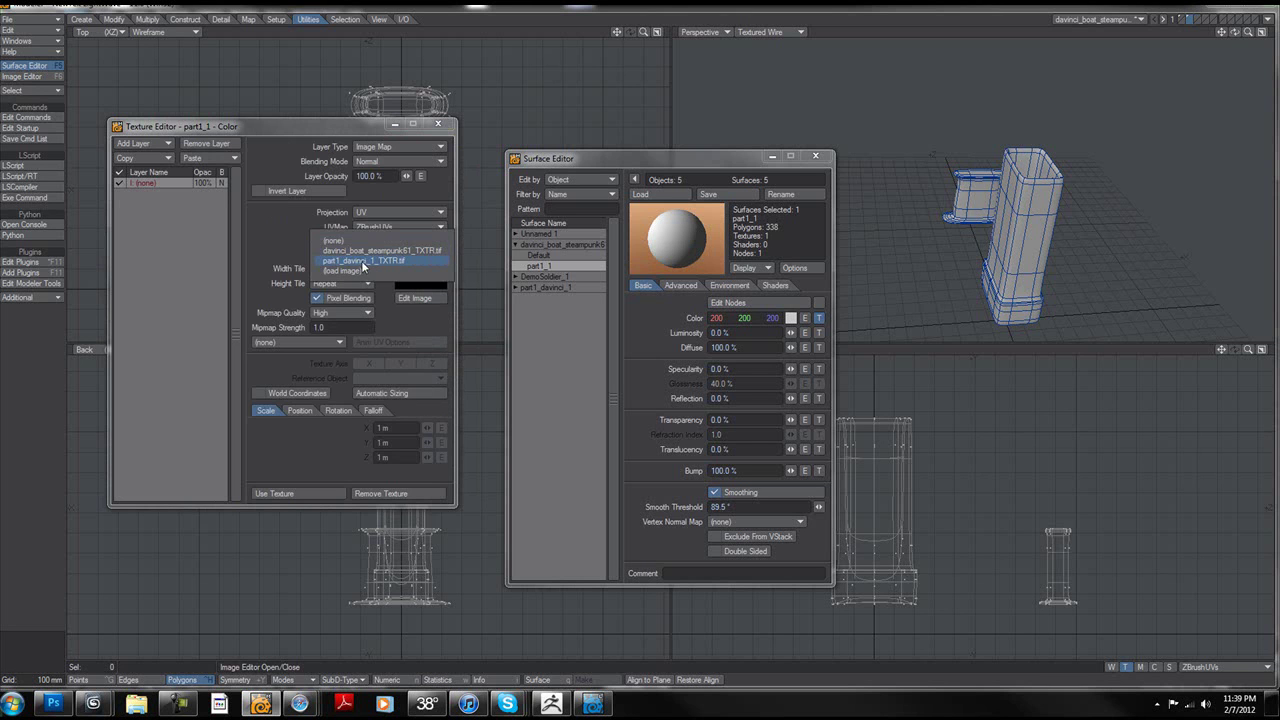
left_click(384, 261)
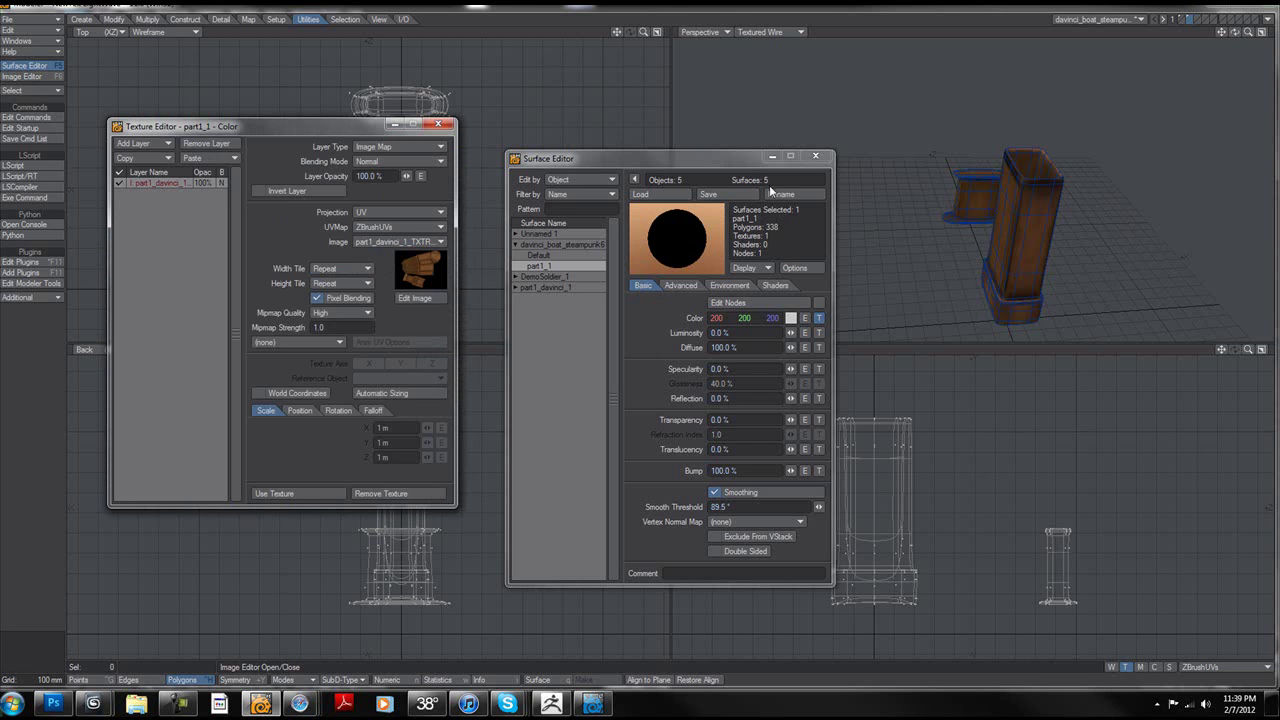
left_click(446, 126)
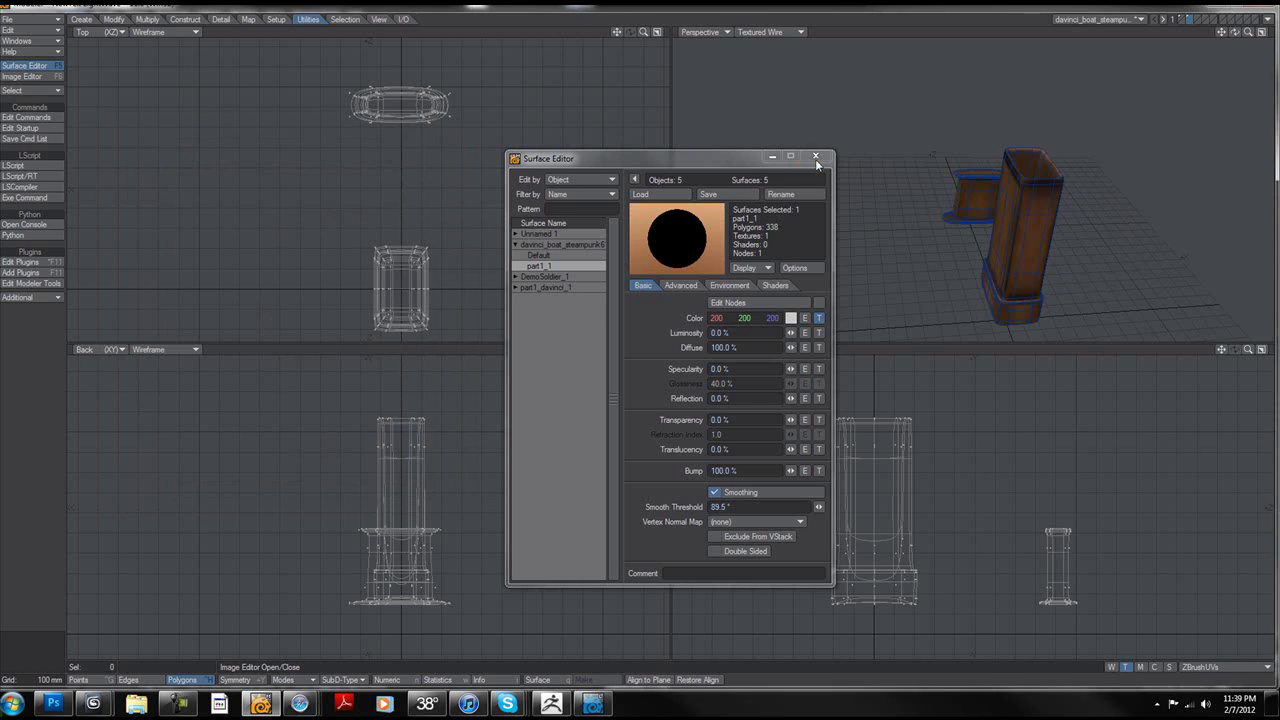
left_click(815, 157)
scroll(1087, 259, "up", 3)
left_click_drag(1087, 259, 960, 225, "ctrl+alt")
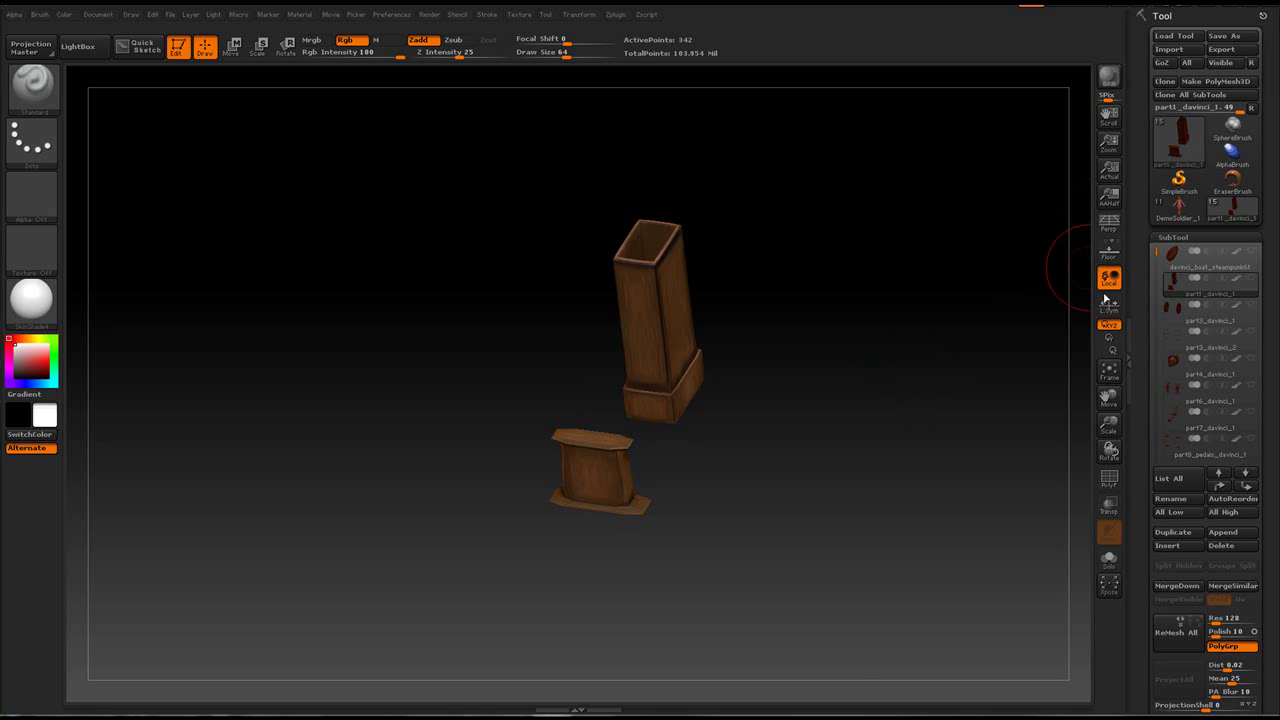
Step: In ZBrush, select the part3_davinci_1 subtool and send it to LightWave with GoZ
key("Down")
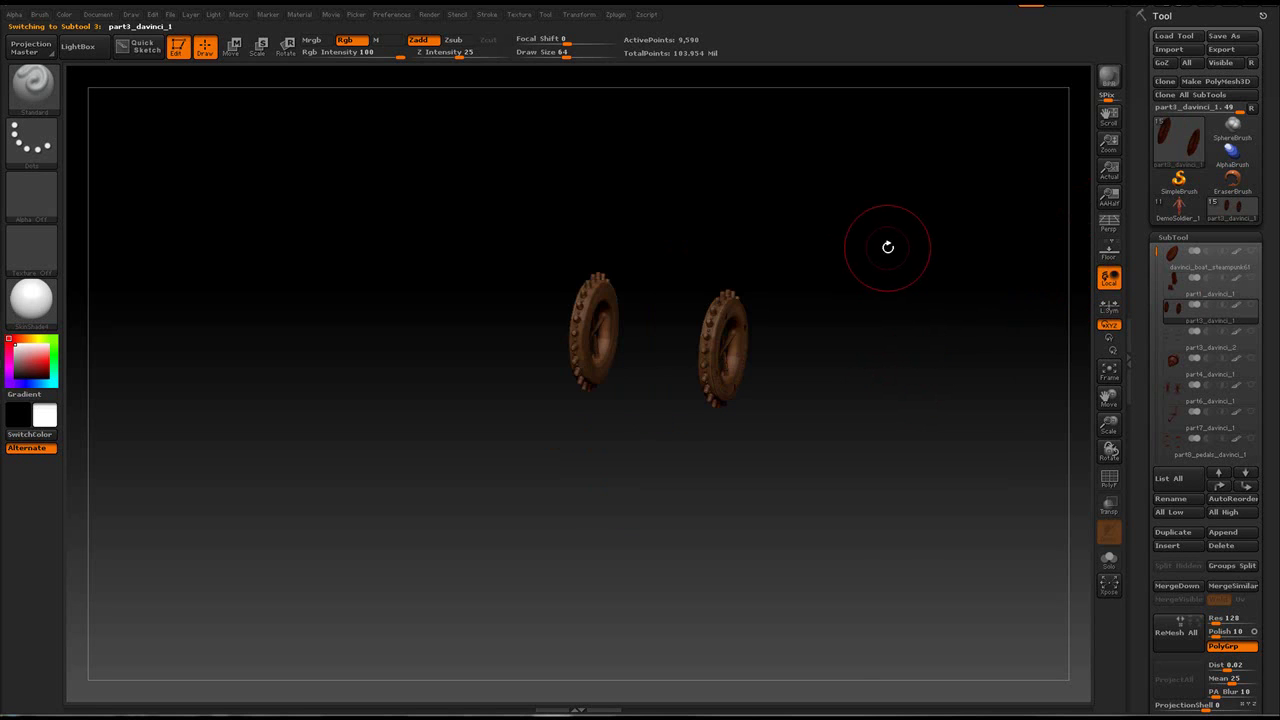
left_click_drag(888, 247, 886, 294, "alt")
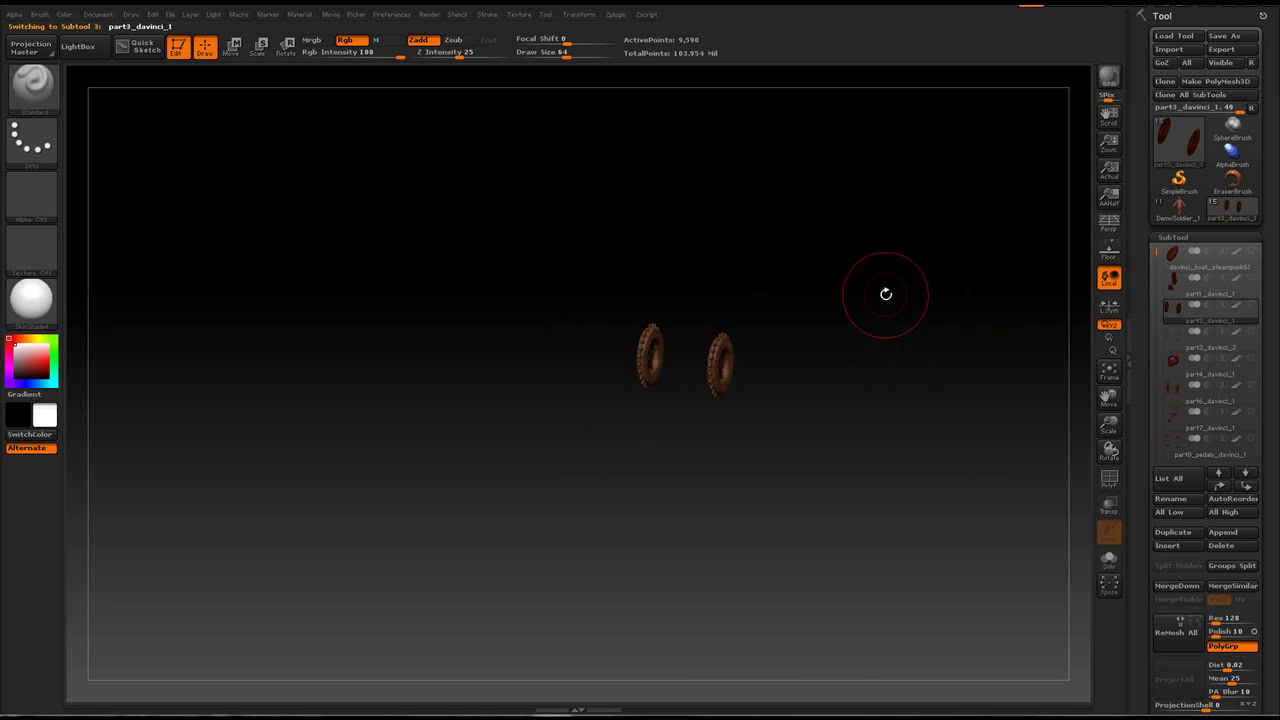
left_click(1162, 63)
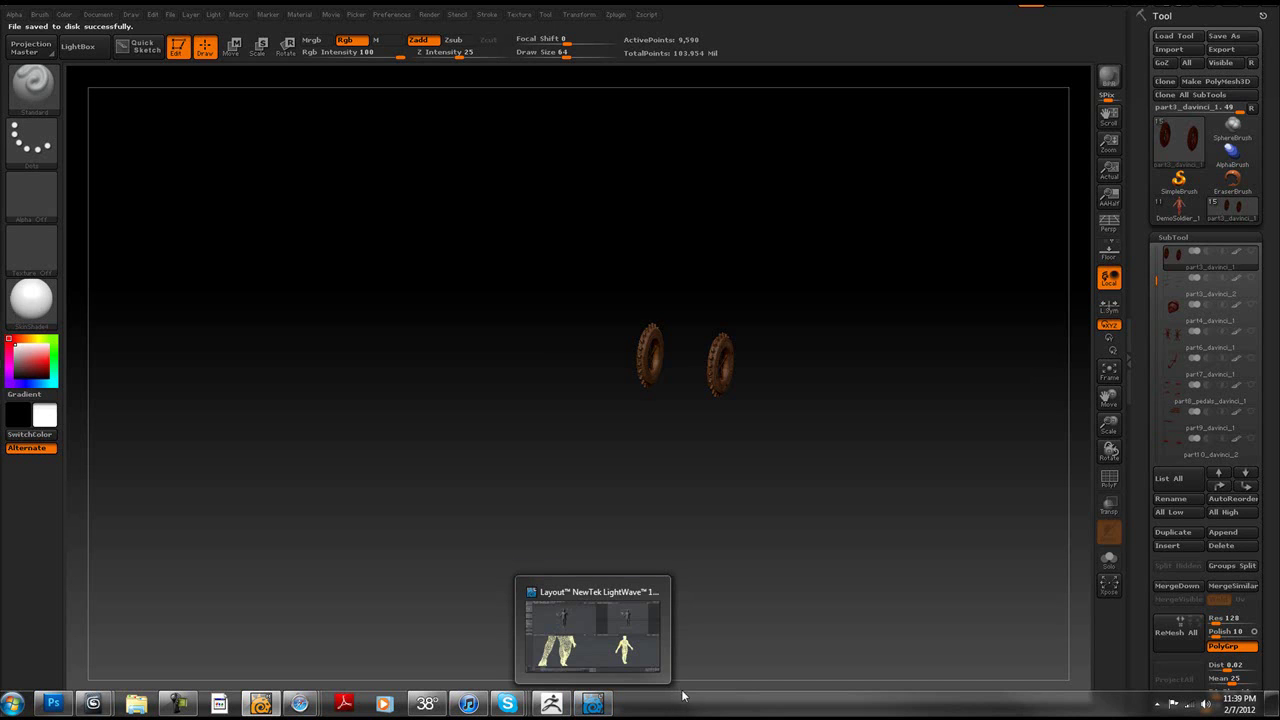
Step: Switch to LightWave Modeler and load the sent part3_davinci_1 object using the LWO from disk
left_click(312, 697)
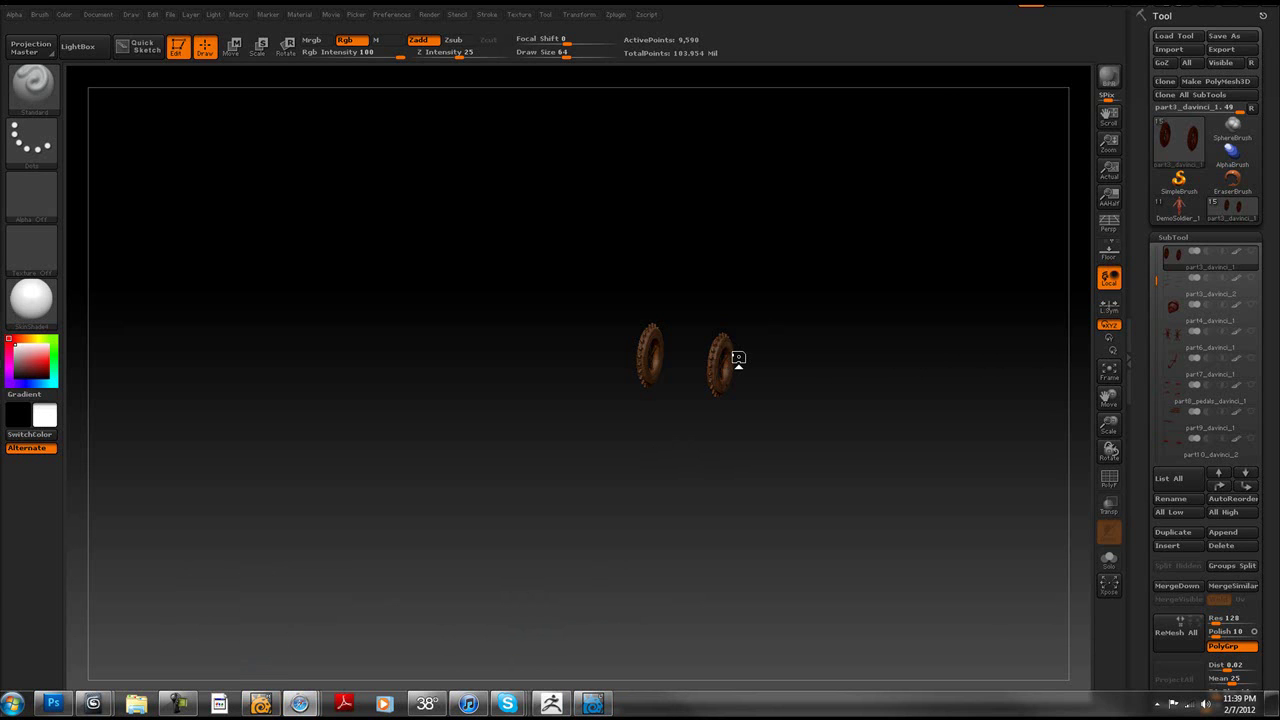
left_click(1226, 5)
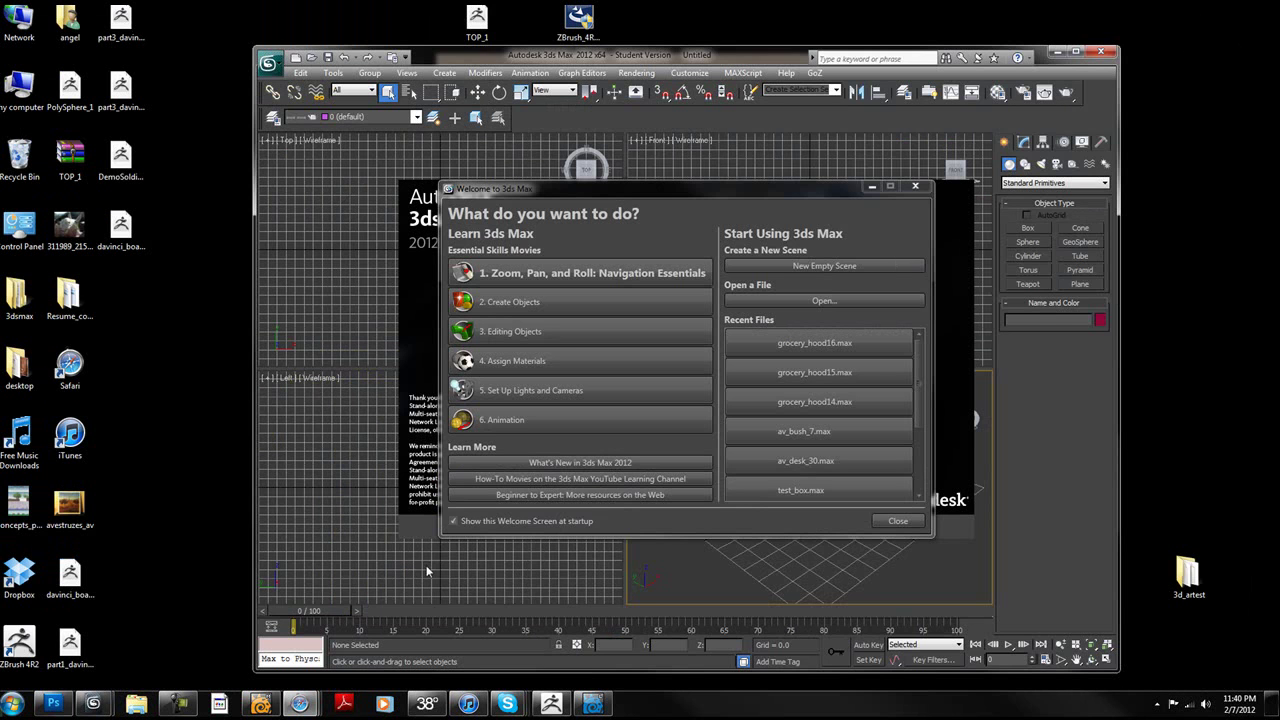
left_click(262, 700)
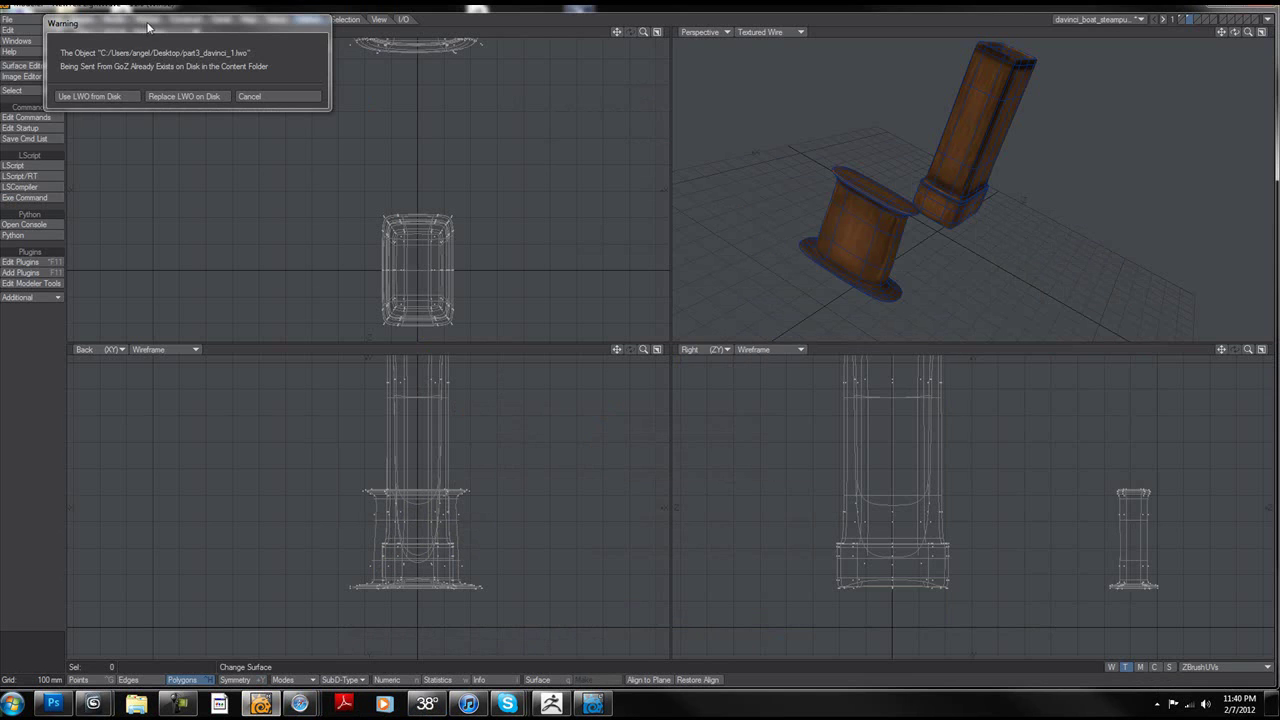
left_click_drag(144, 21, 246, 69)
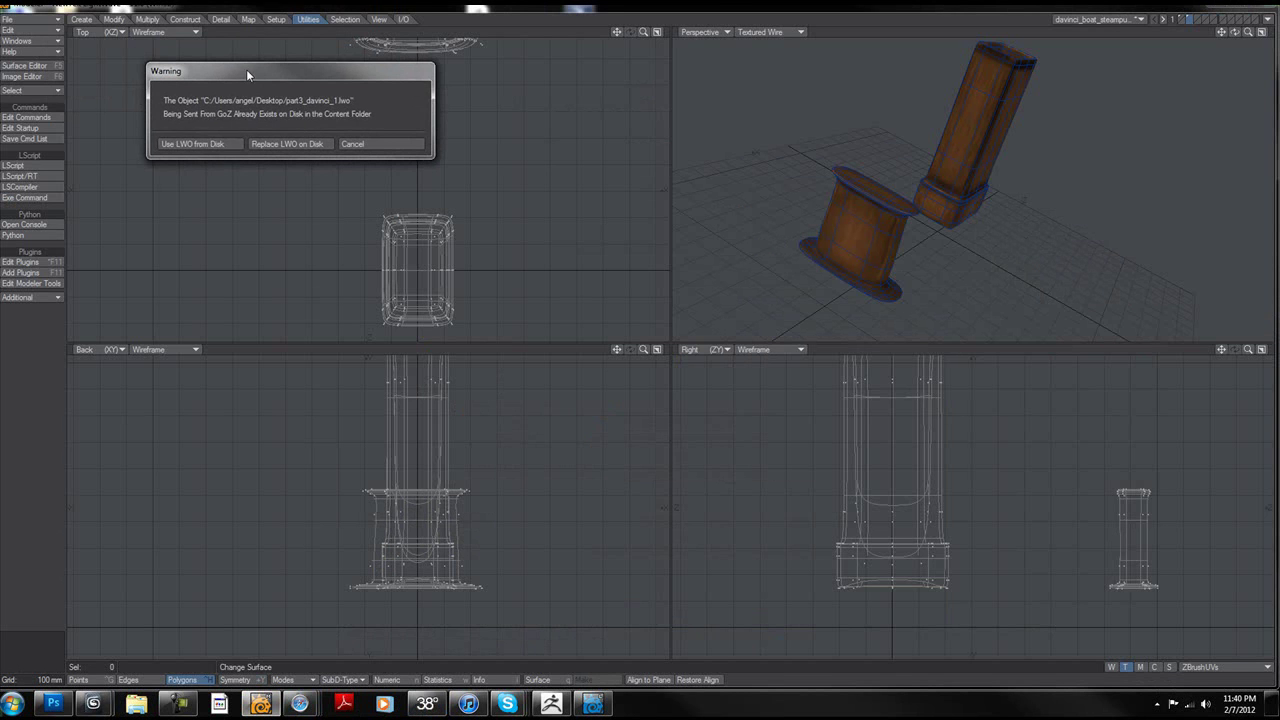
left_click(192, 144)
left_click_drag(1130, 150, 1037, 181, "alt")
scroll(1037, 181, "up", 2)
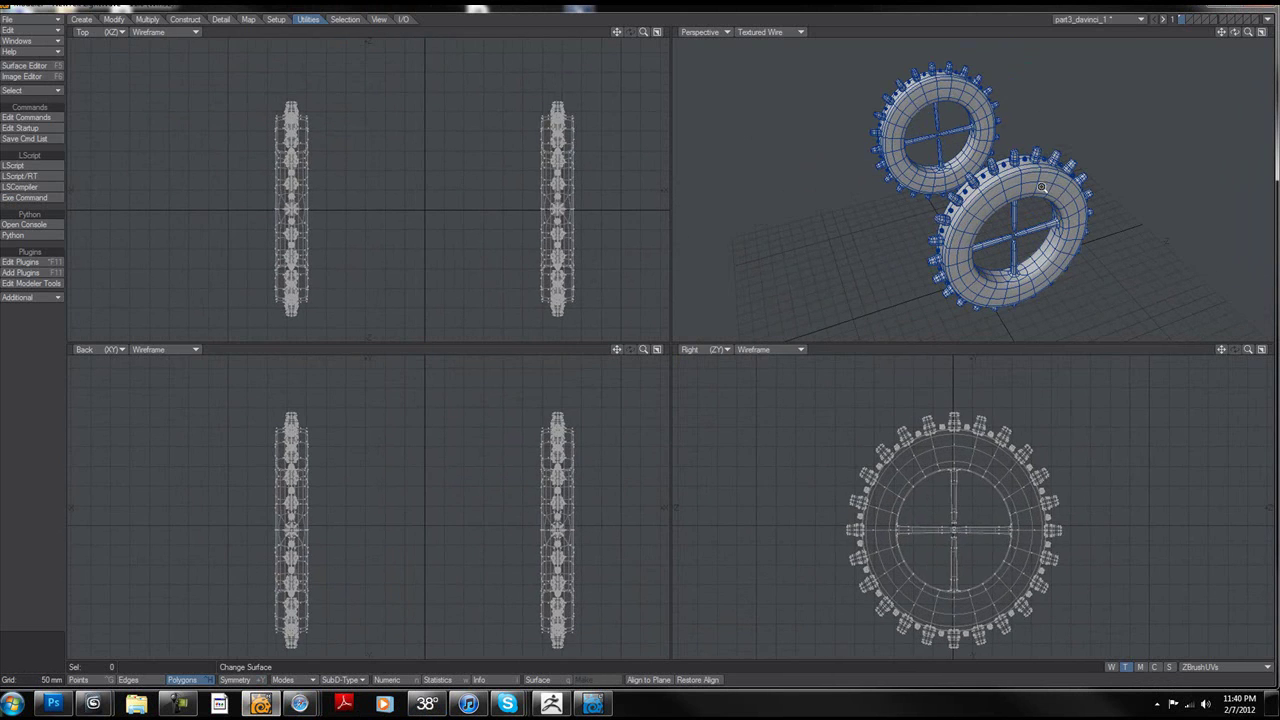
scroll(1014, 199, "up", 3)
scroll(1014, 199, "down", 1)
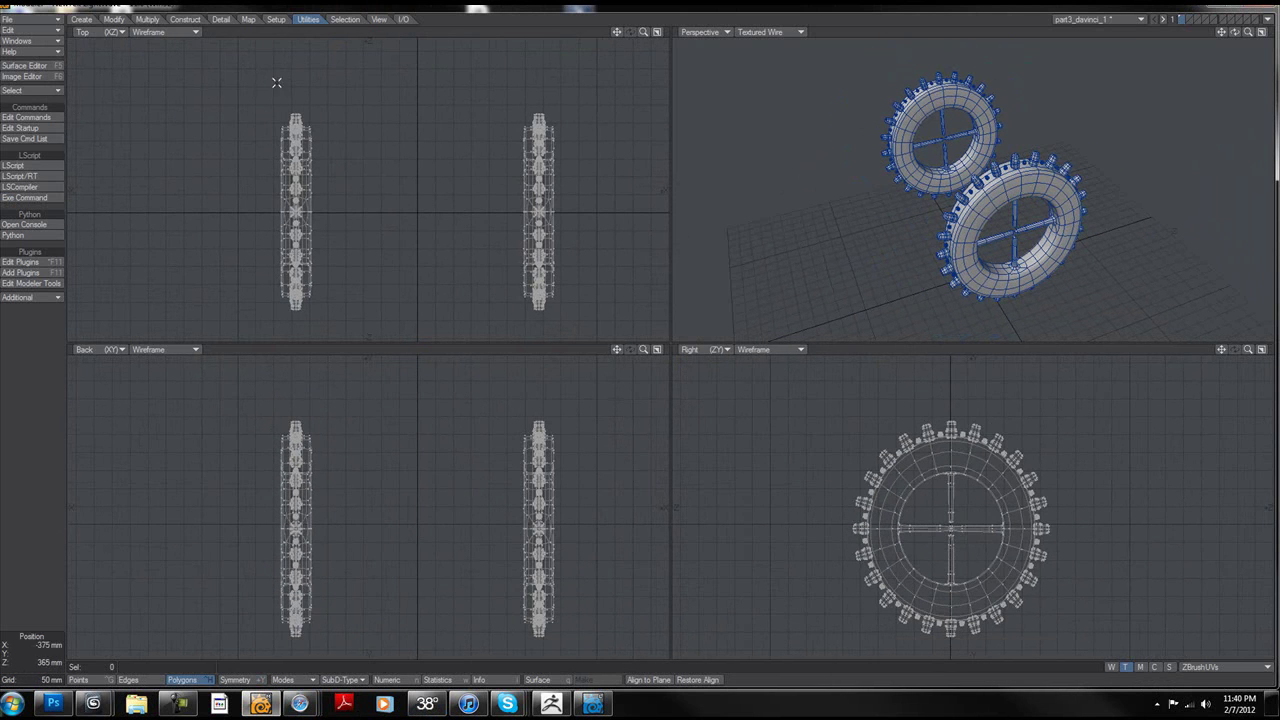
Step: Keep part3_davinci_1 as the current object, return to ZBrush and send the gear wheels through GoZ again
left_click(1100, 20)
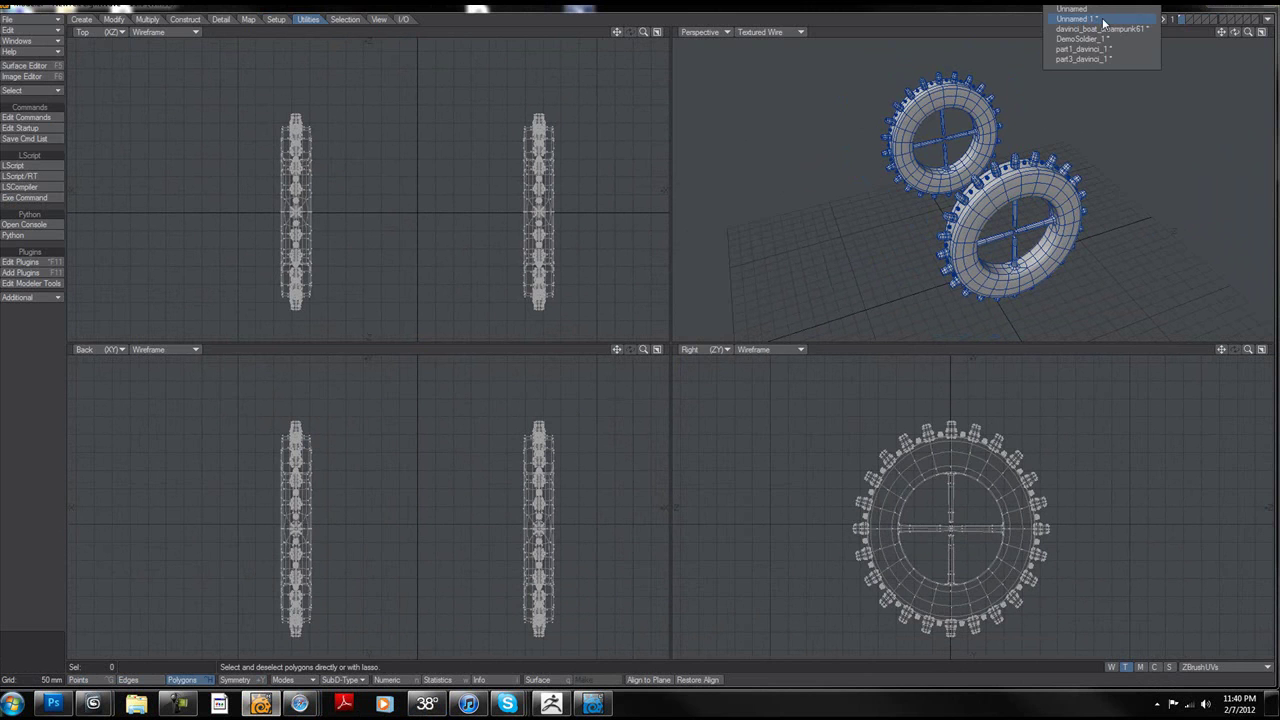
left_click(1105, 62)
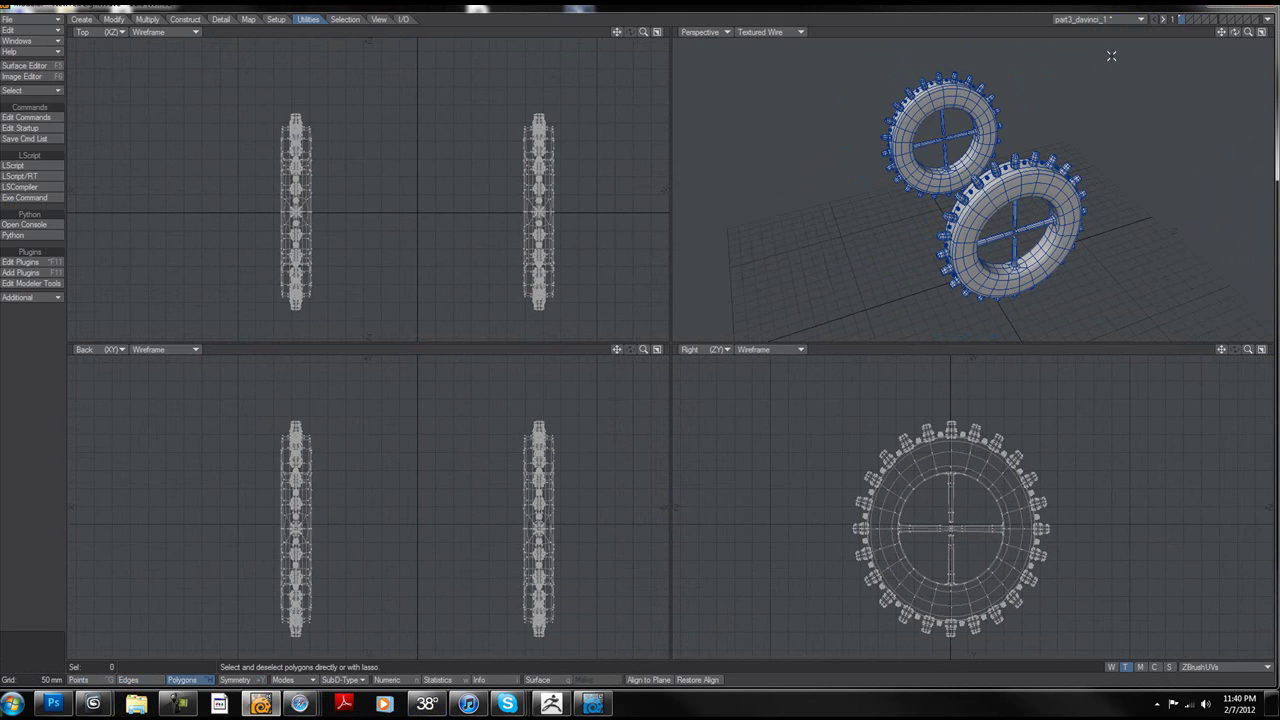
left_click(562, 700)
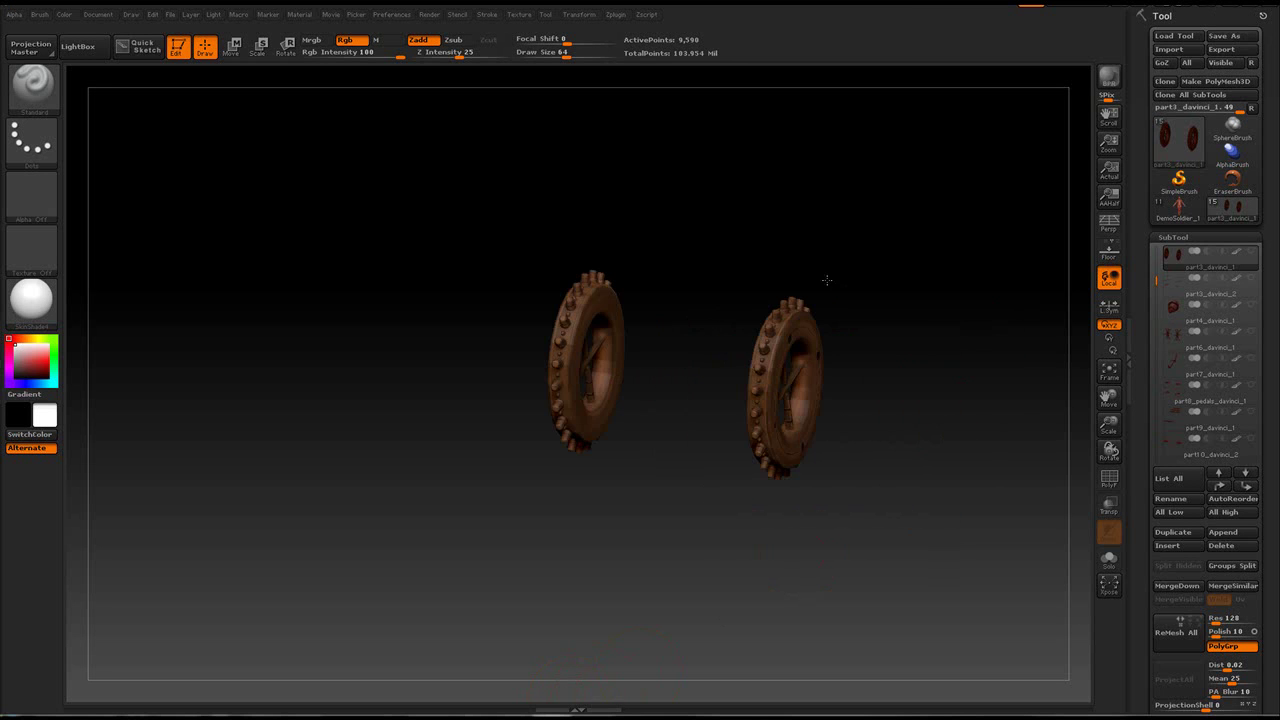
left_click(1160, 64)
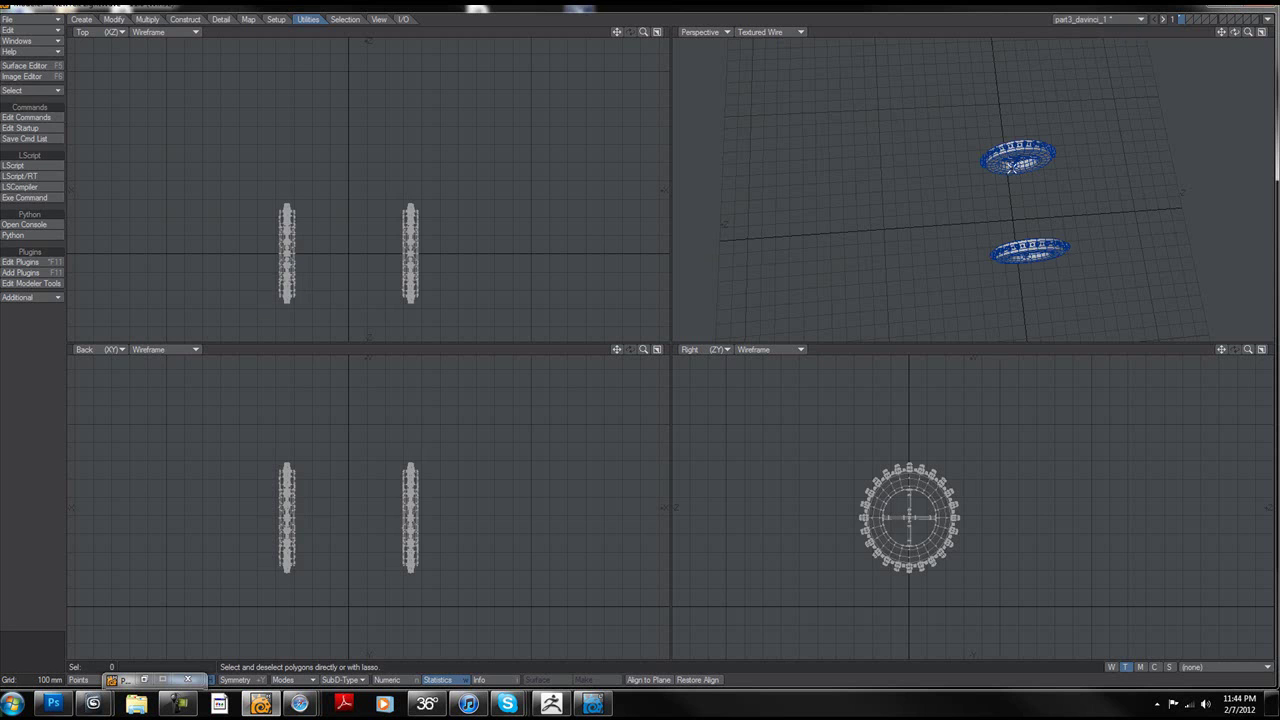
Step: Show the davinci_boat_steampunk61 object in LightWave Modeler and select the connected polygons of the two gear wheels
left_click(1125, 20)
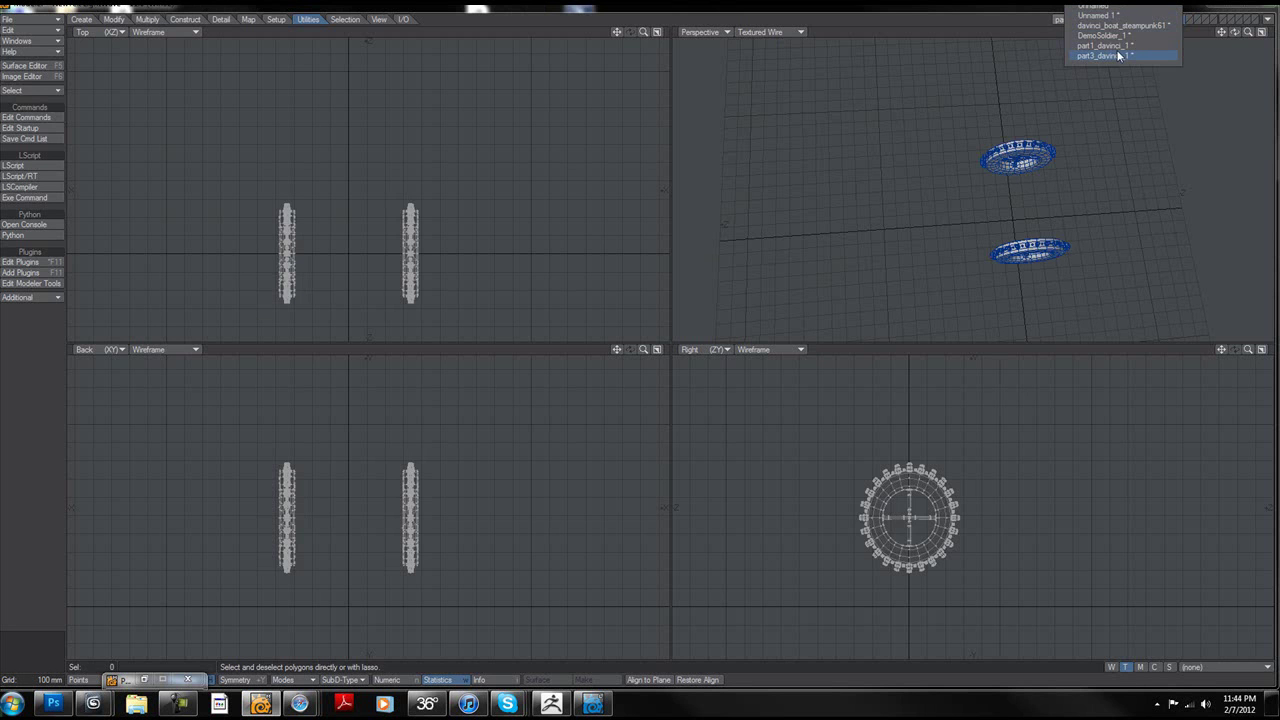
left_click(1118, 25)
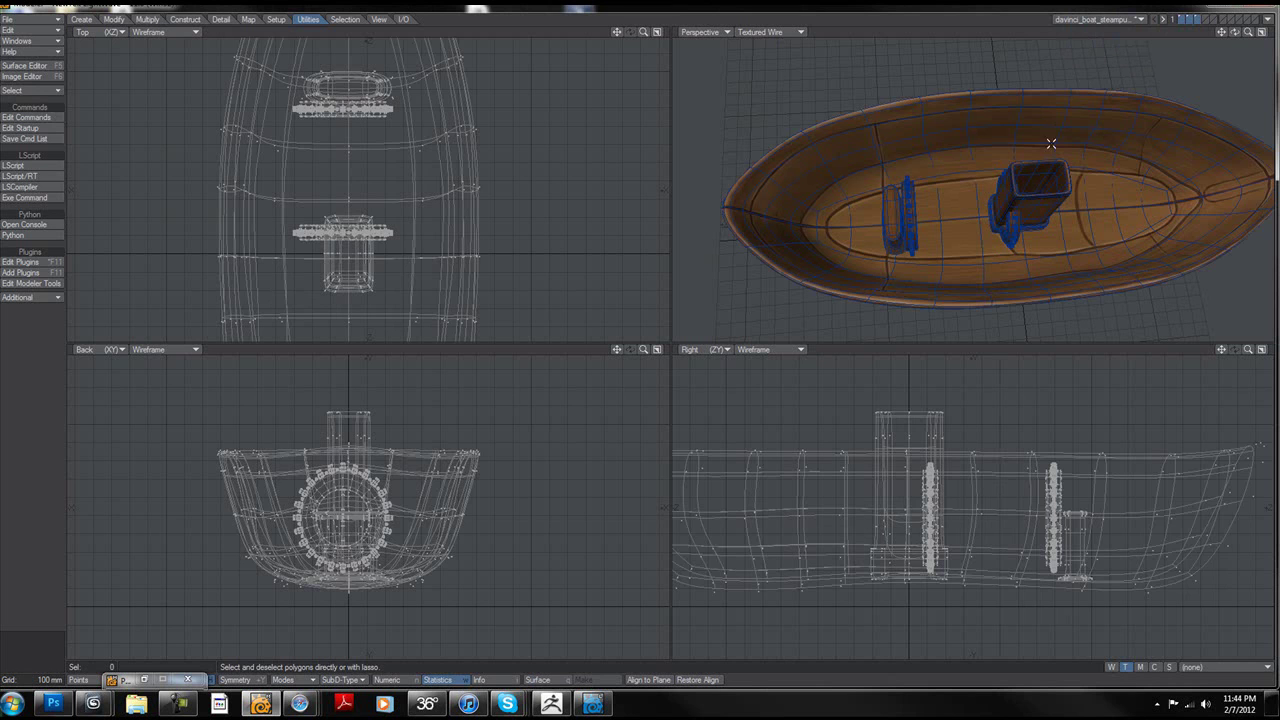
left_click(917, 209)
key("]")
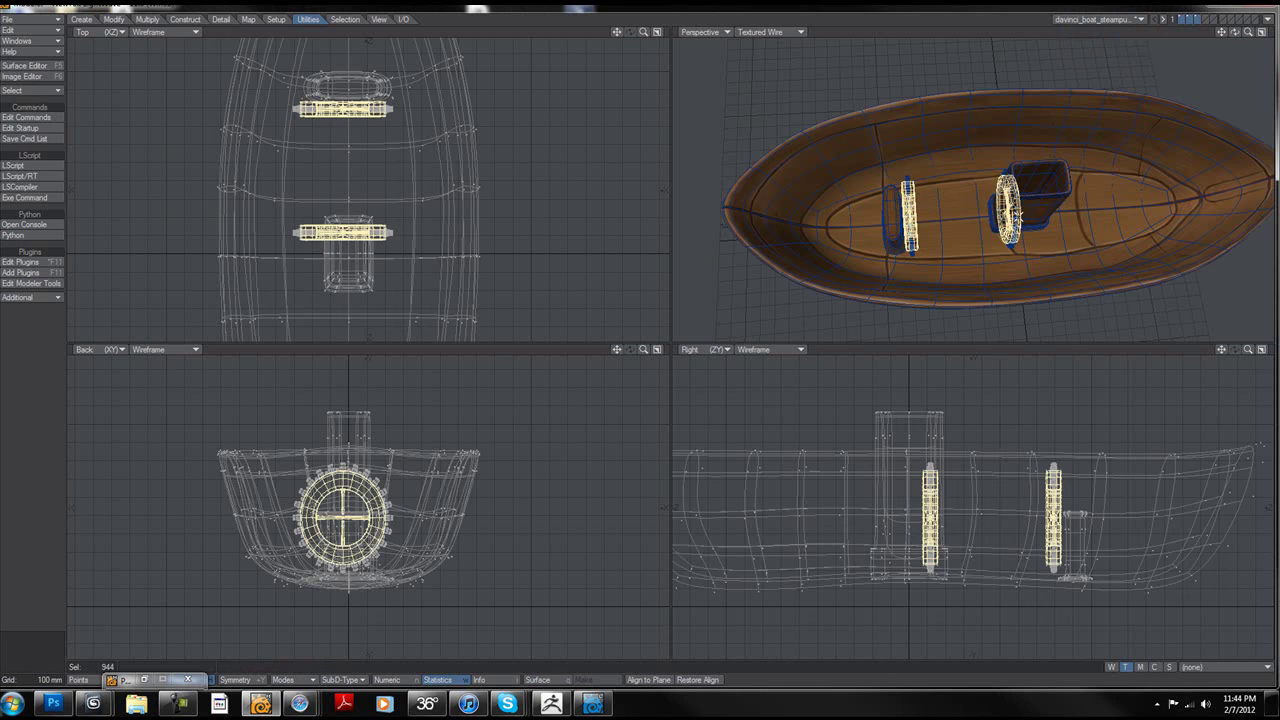
Step: Isolate the third layer of davinci_boat_steampunk61, select all polygons of both gear wheels and cut them
key("minus")
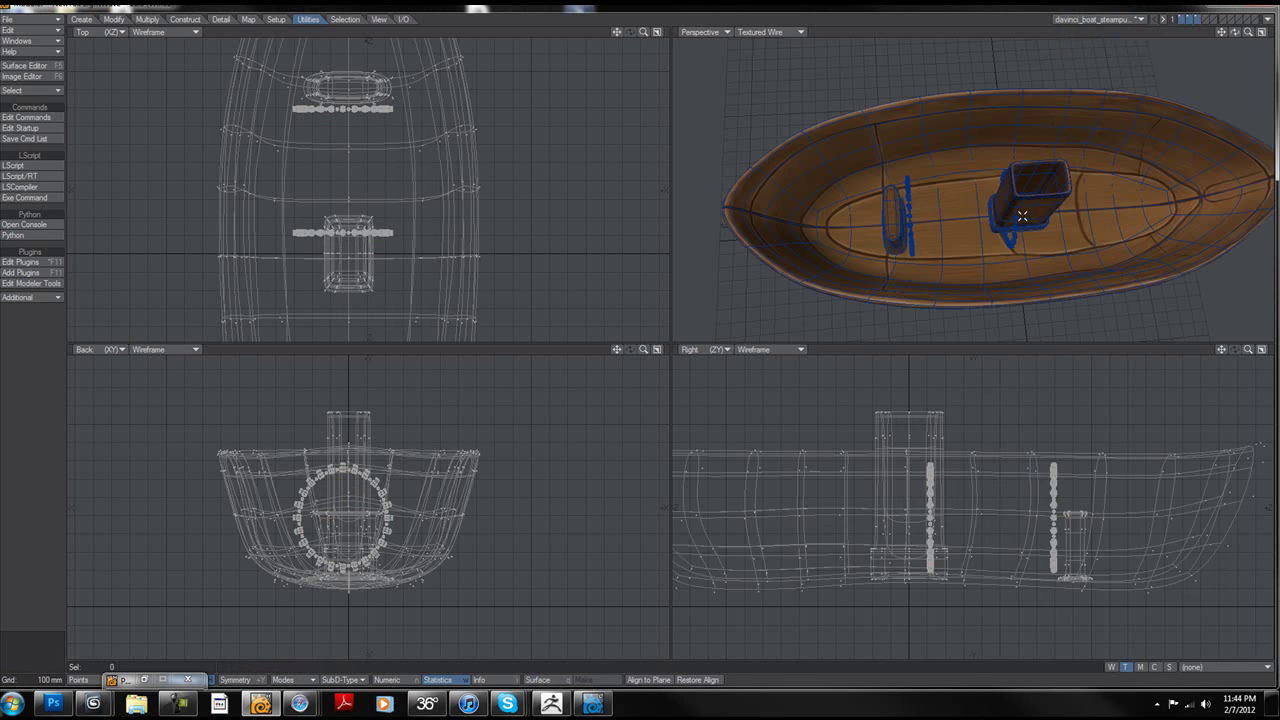
key("backslash")
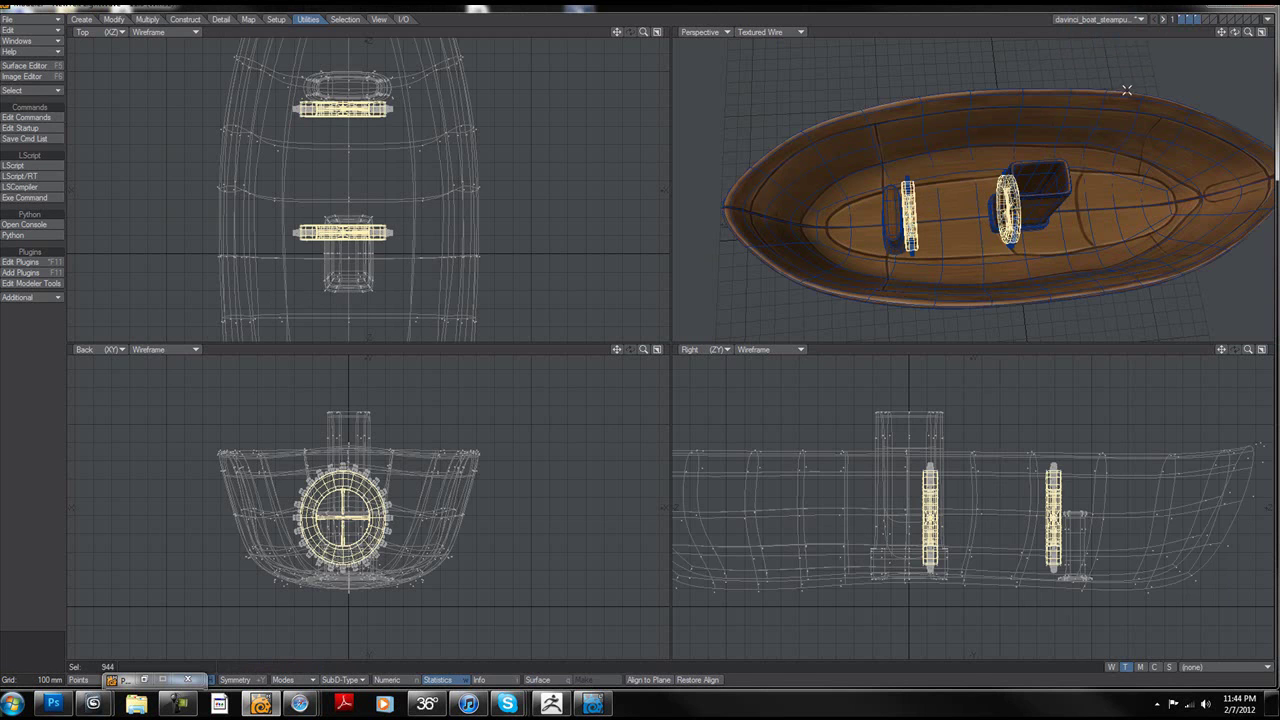
left_click(1198, 19)
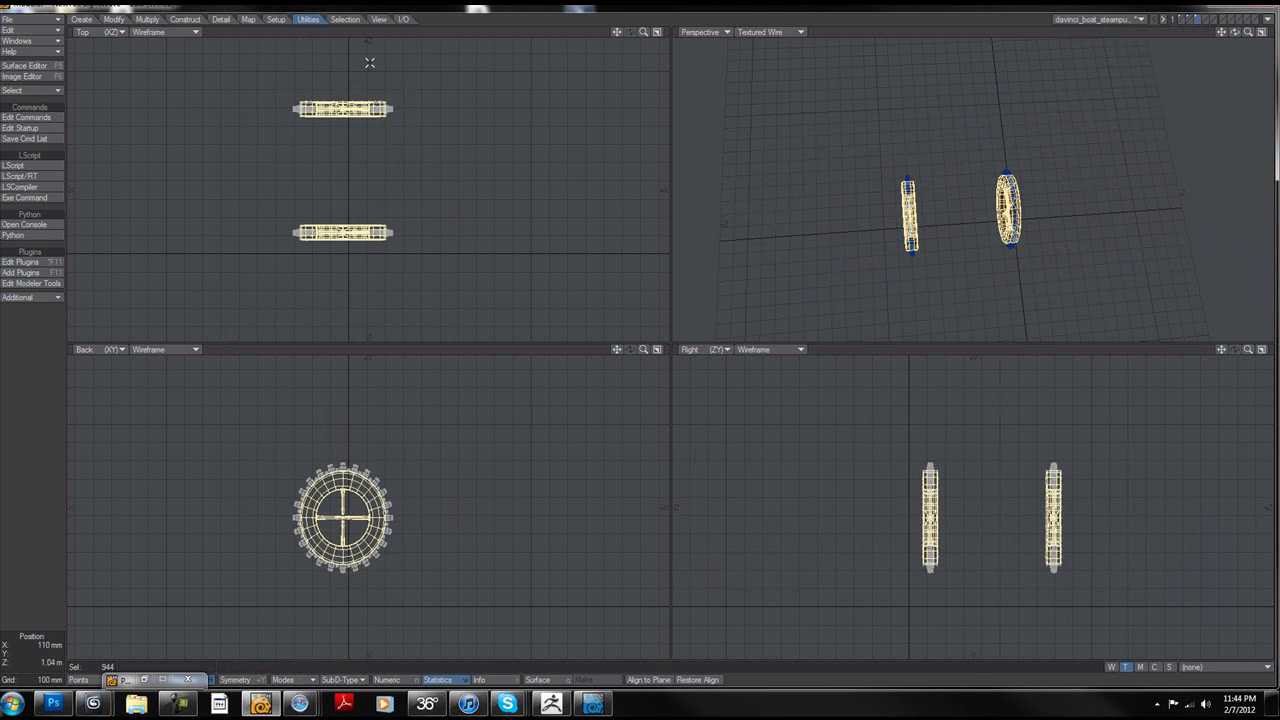
mouse_move(370, 63)
right_mouse_down()
mouse_move(420, 40)
mouse_move(370, 60)
right_mouse_up()
mouse_move(272, 69)
right_mouse_down()
mouse_move(500, 56)
mouse_move(214, 59)
right_mouse_up()
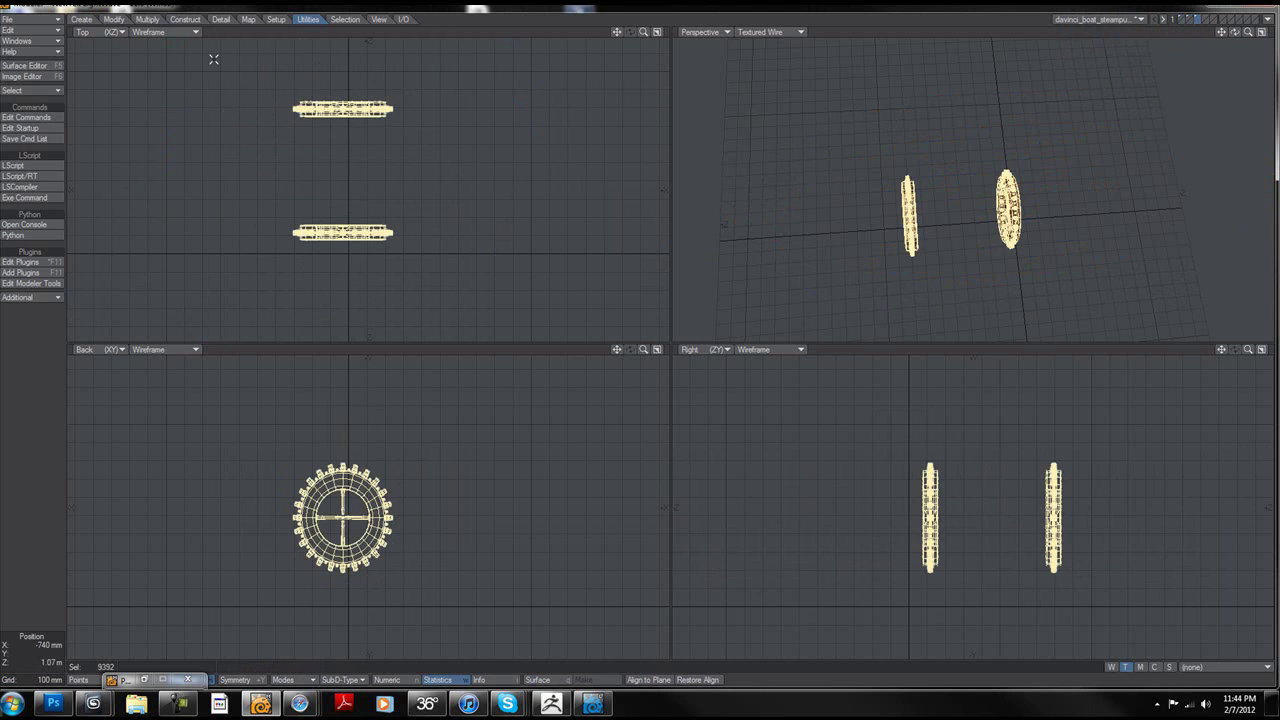
key("ctrl+x")
Step: Bring the gear wheels into part3_davinci_1 and transfer them by cut and paste to the third layer of davinci_boat_steampunk61
left_click(1108, 19)
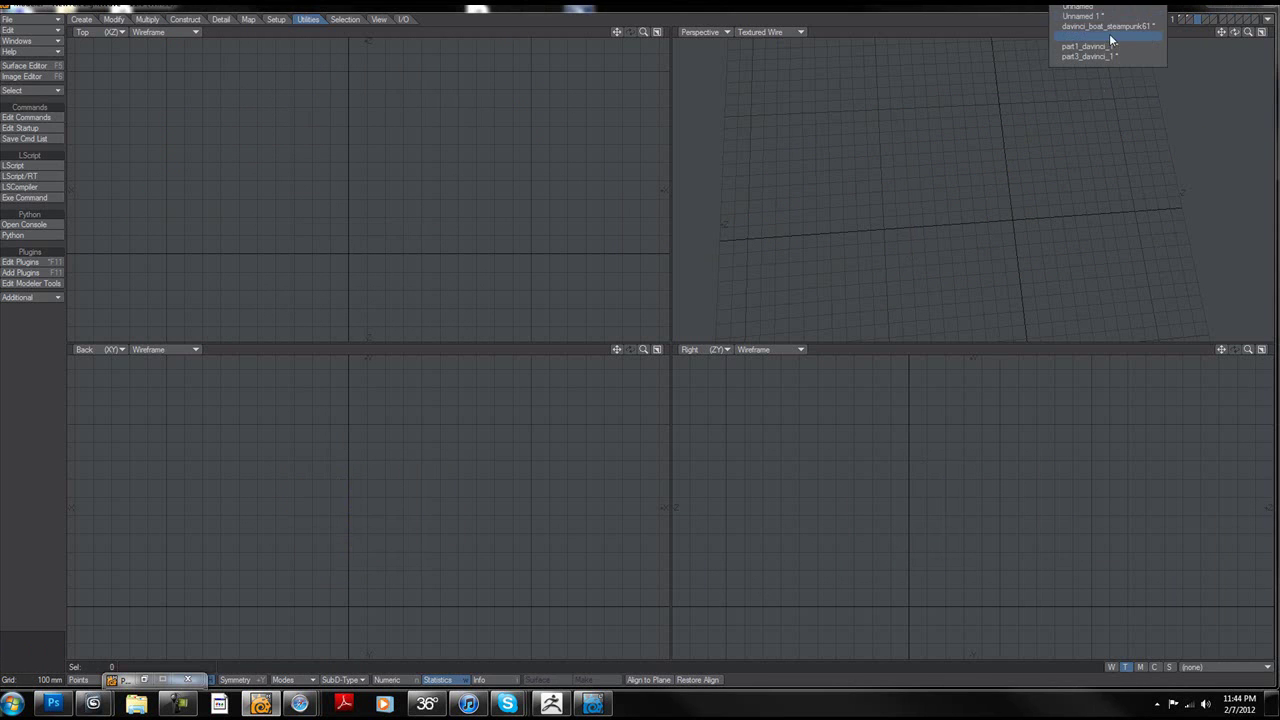
left_click(1086, 56)
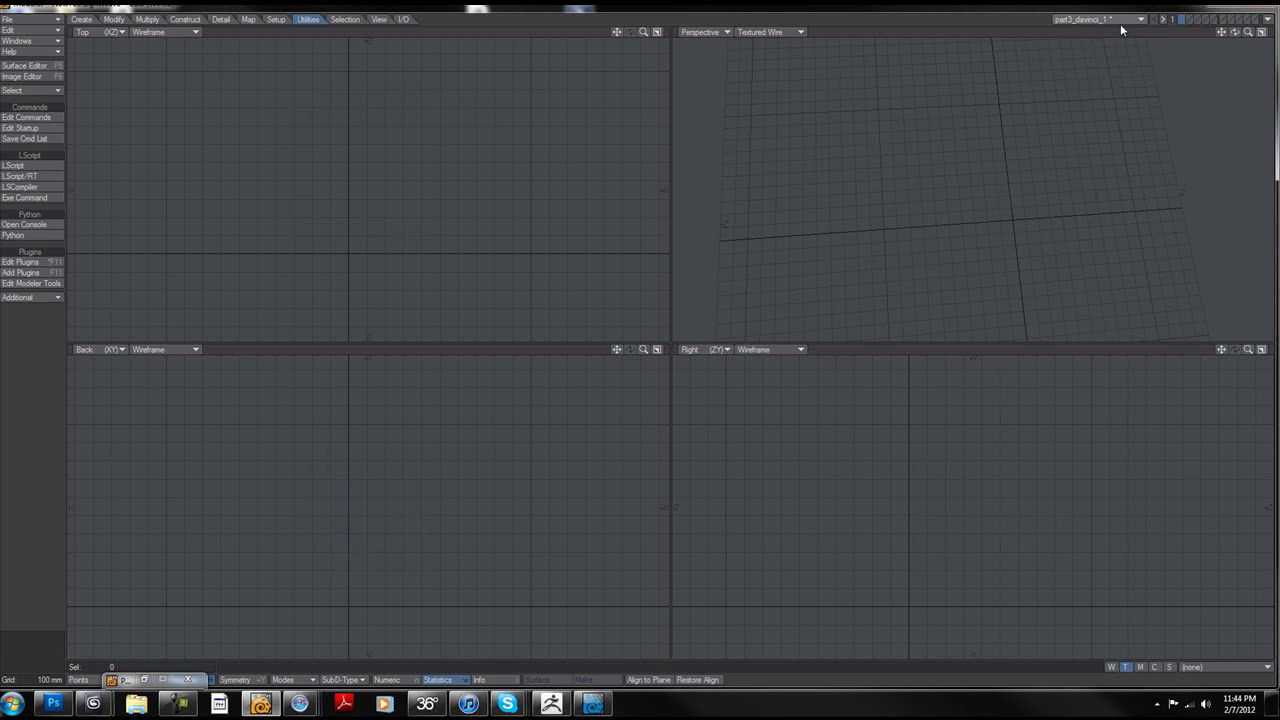
key("ctrl+v")
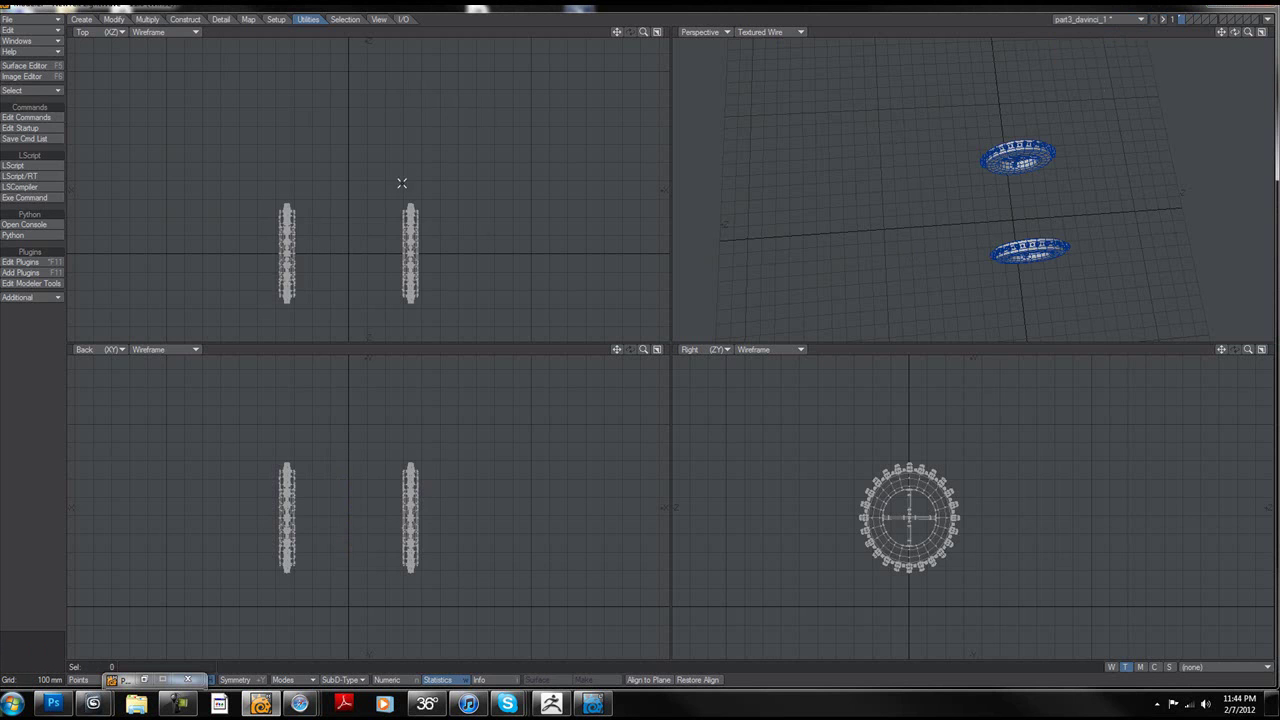
right_click_drag(92, 579, 311, 140)
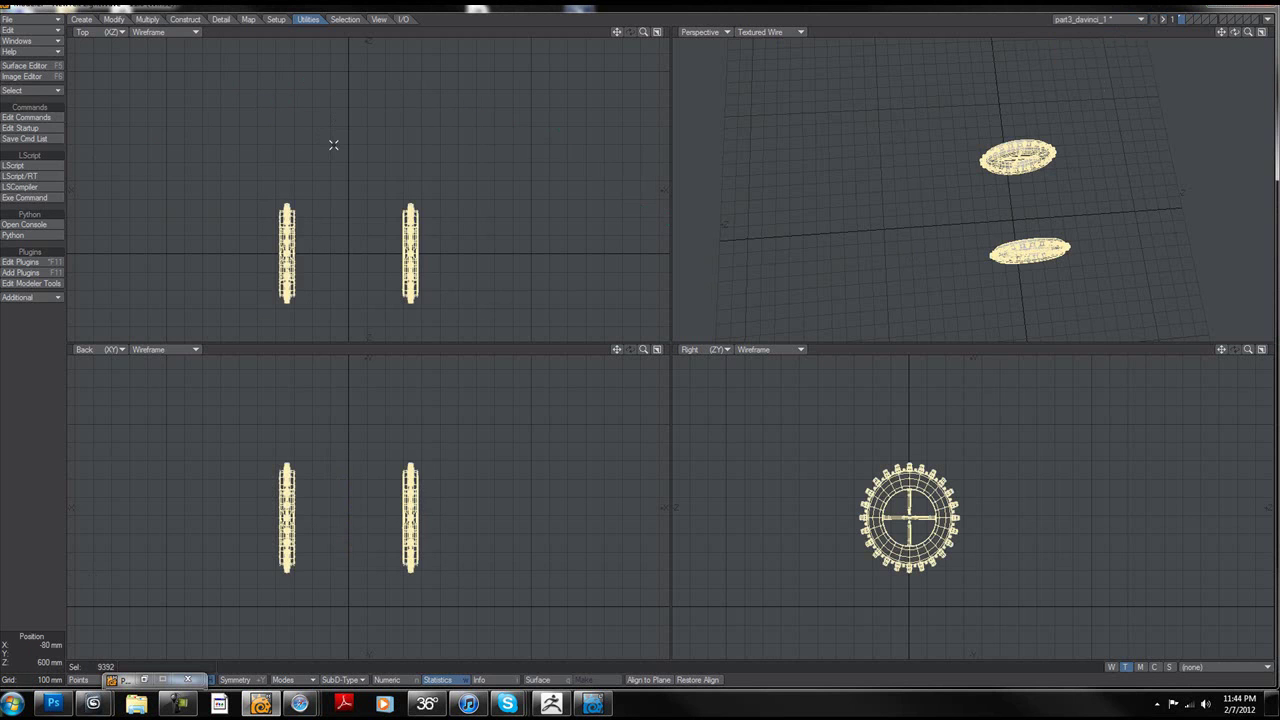
key("ctrl+x")
left_click(1088, 20)
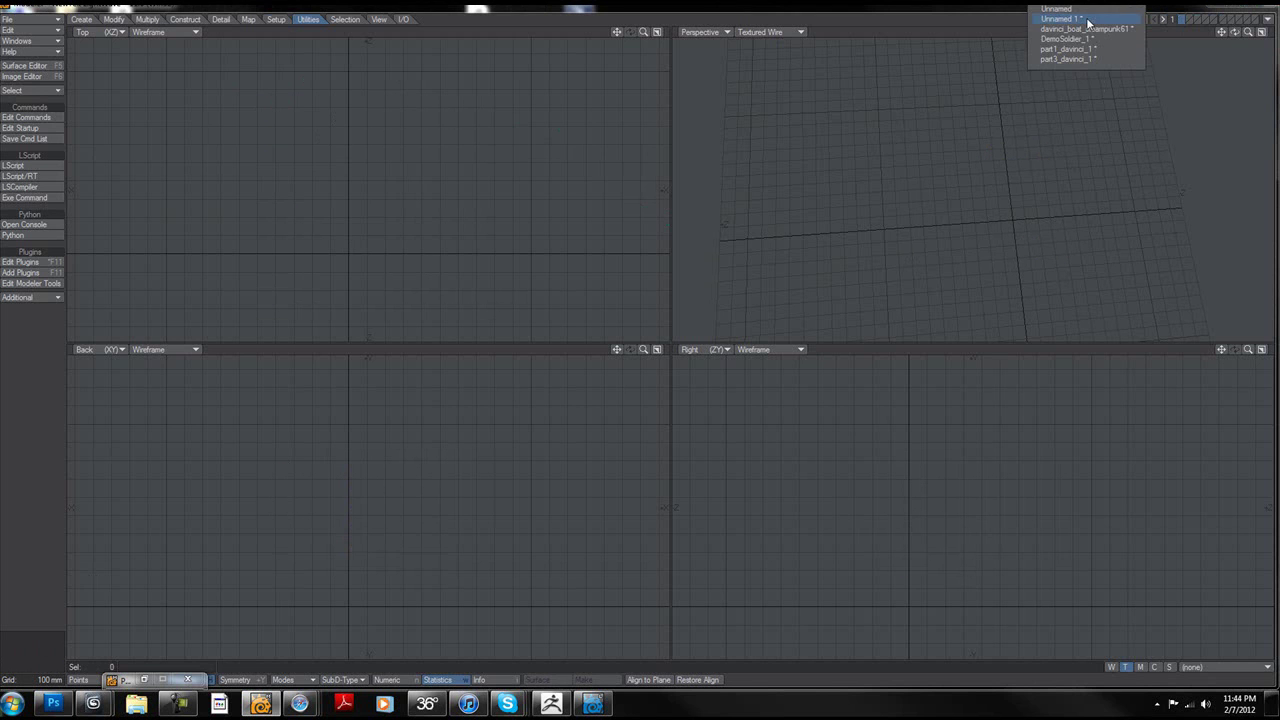
left_click(1090, 29)
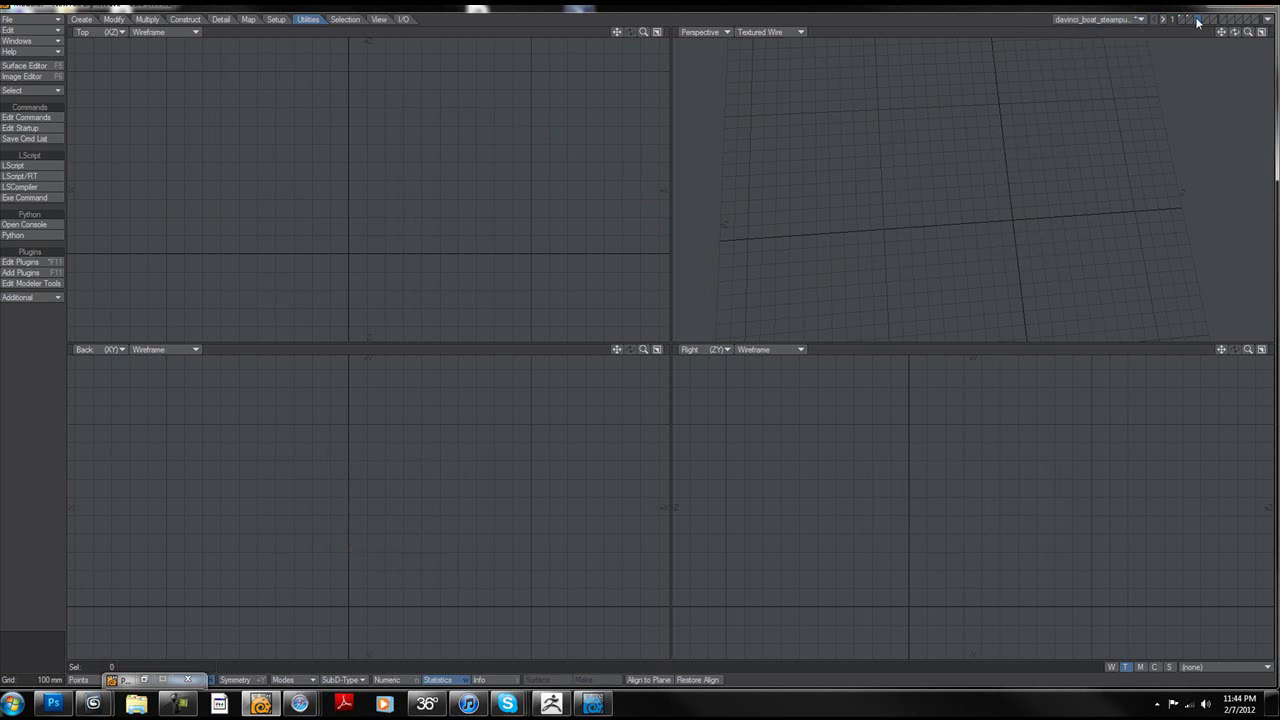
key("ctrl+v")
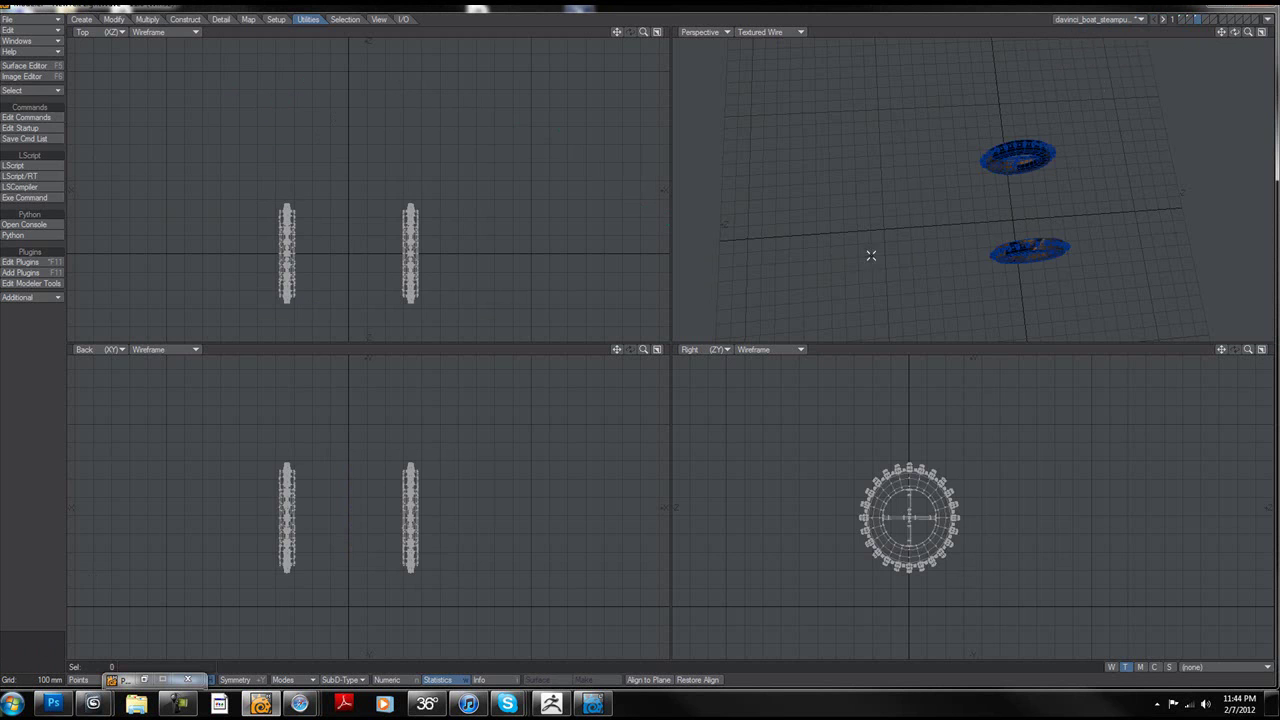
Step: Assign the part3_1 surface to all polygons of both gear wheels and clear the selection
mouse_move(169, 129)
right_mouse_down()
mouse_move(600, 330)
mouse_move(394, 189)
right_mouse_up()
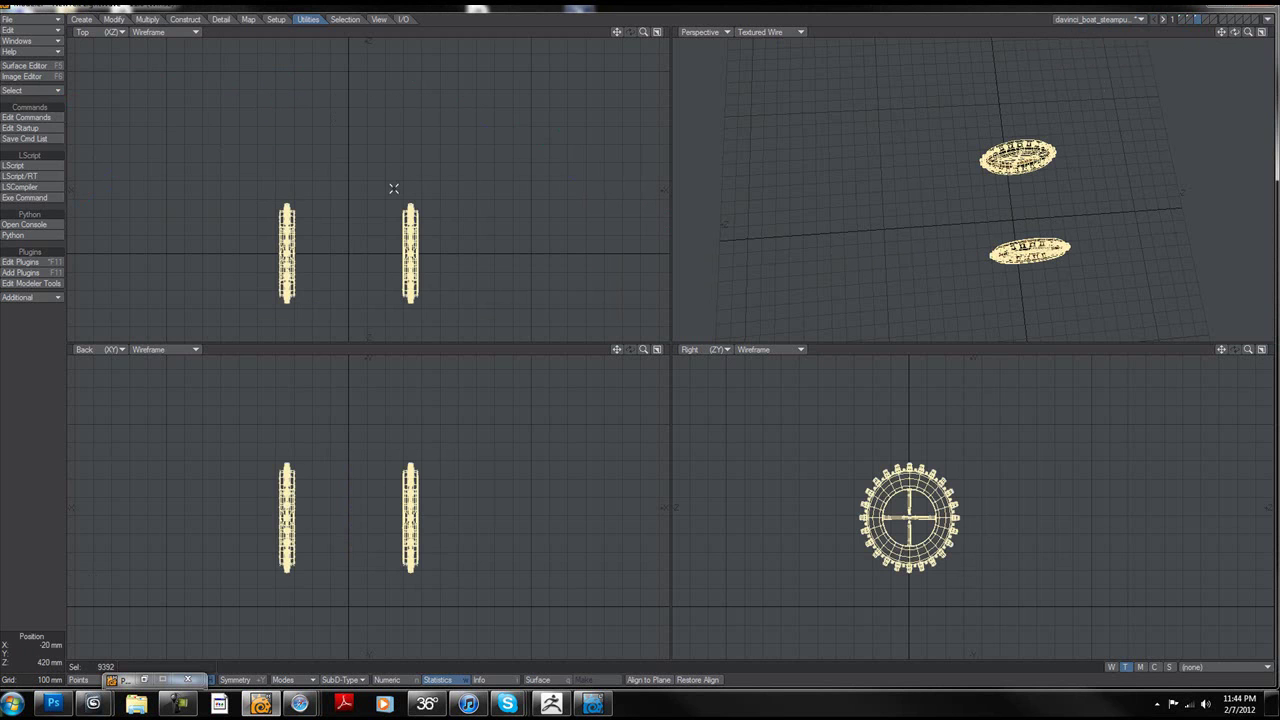
key("q")
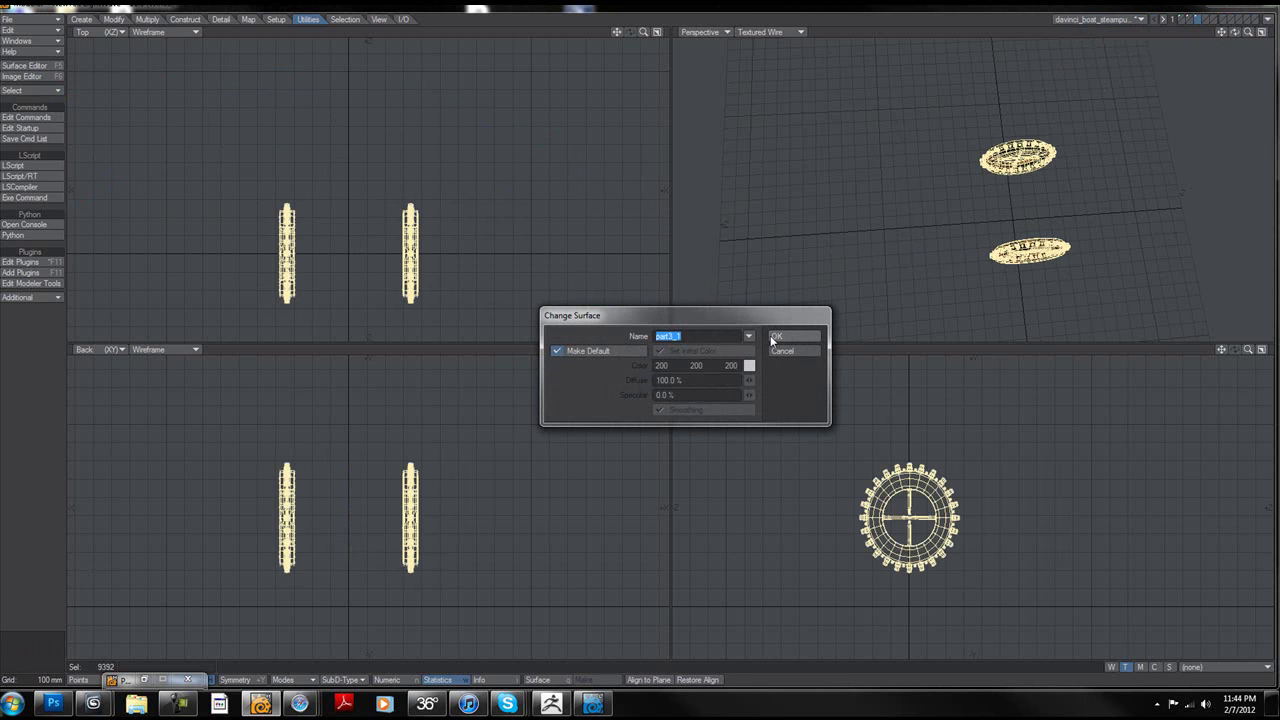
left_click(772, 340)
right_click_drag(423, 94, 12, 260)
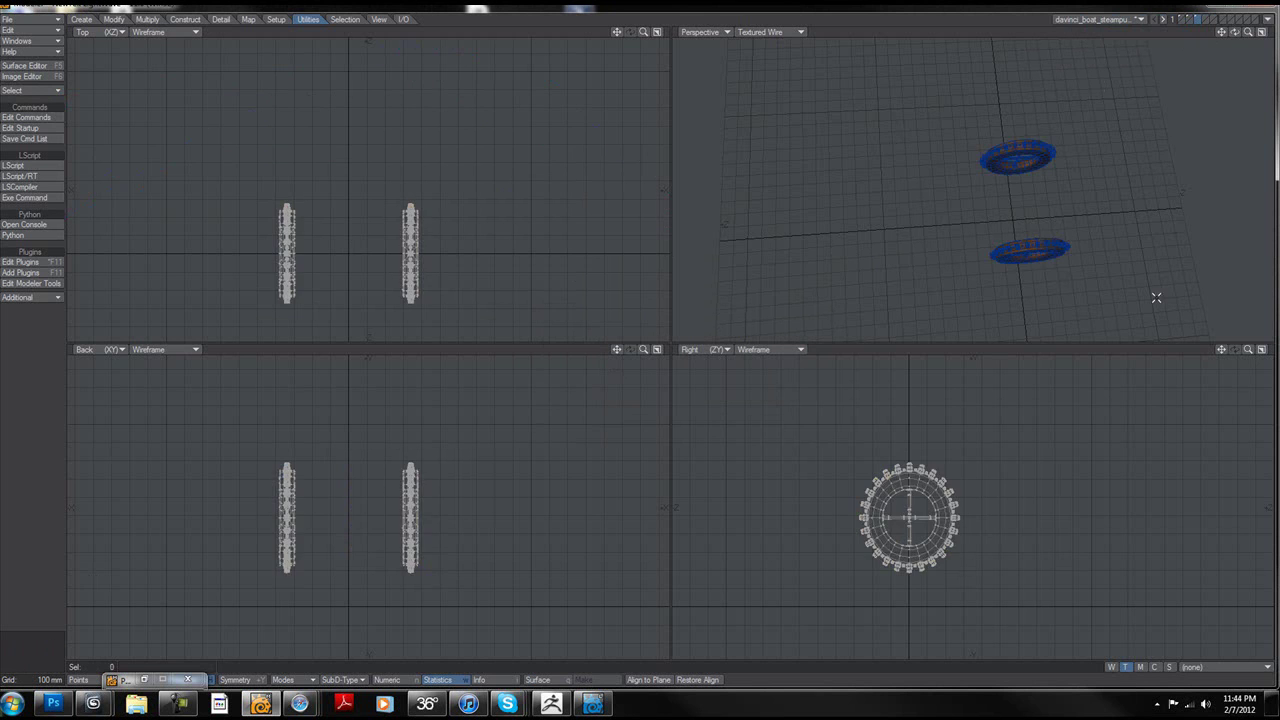
Step: Show the first two layers of the boat together with the gear wheel layer
mouse_move(1037, 269)
left_mouse_down("ctrl+alt")
mouse_move(1111, 283)
mouse_move(1050, 152)
mouse_move(1079, 132)
left_mouse_up("ctrl+alt")
left_click_drag(968, 138, 1010, 138, "alt+shift")
left_click(1190, 20, "shift")
left_click(1183, 21, "shift")
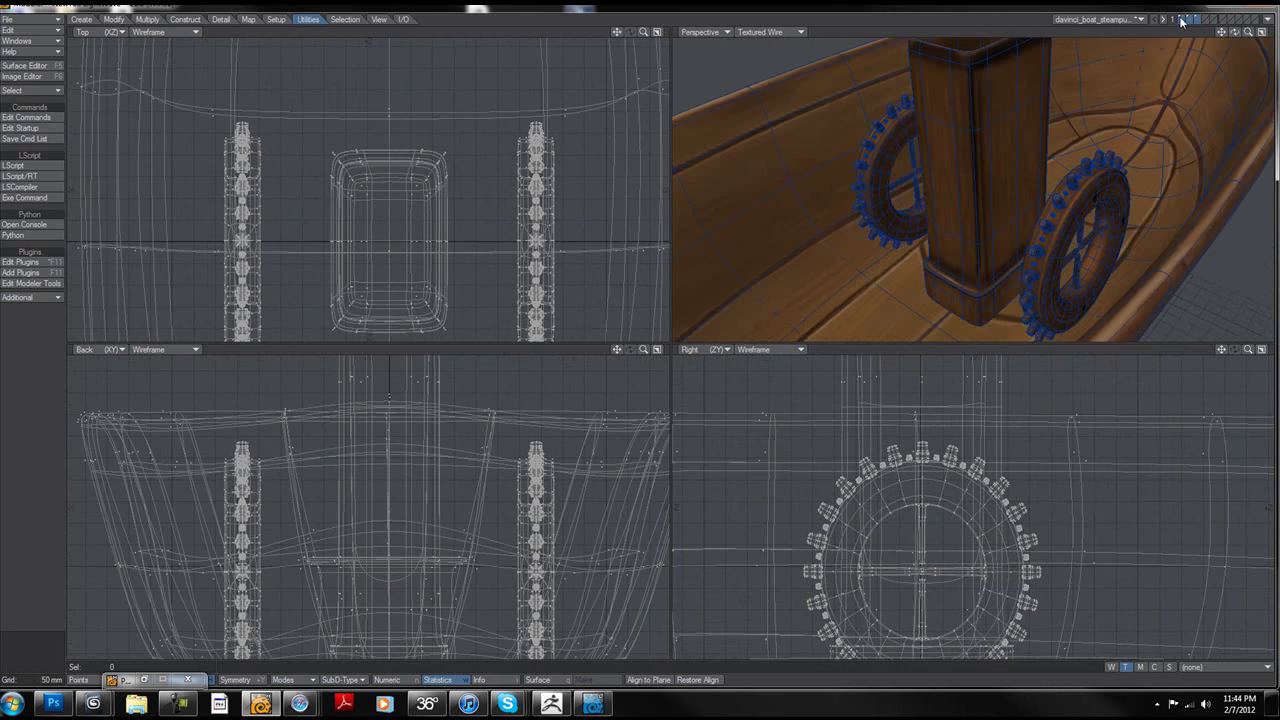
left_click_drag(1107, 151, 1056, 169, "ctrl+alt")
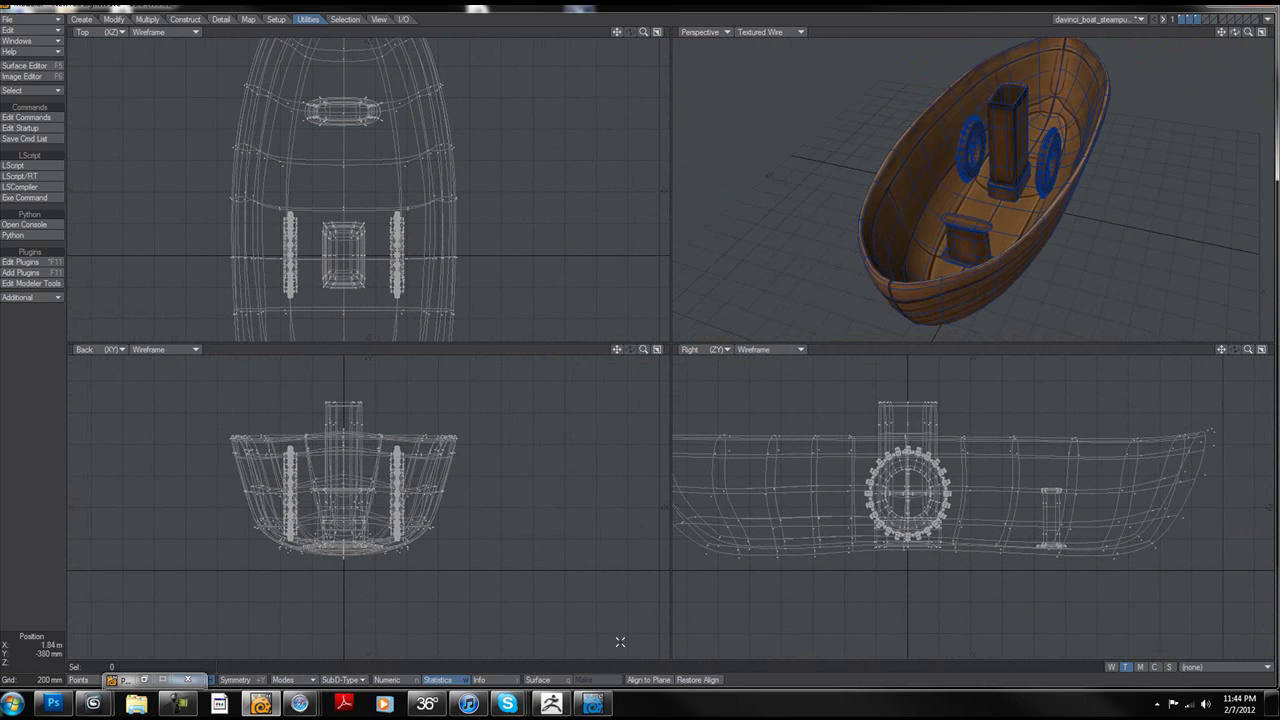
Step: Switch to ZBrush and look through the subtool list for the remaining boat parts
mouse_move(565, 705)
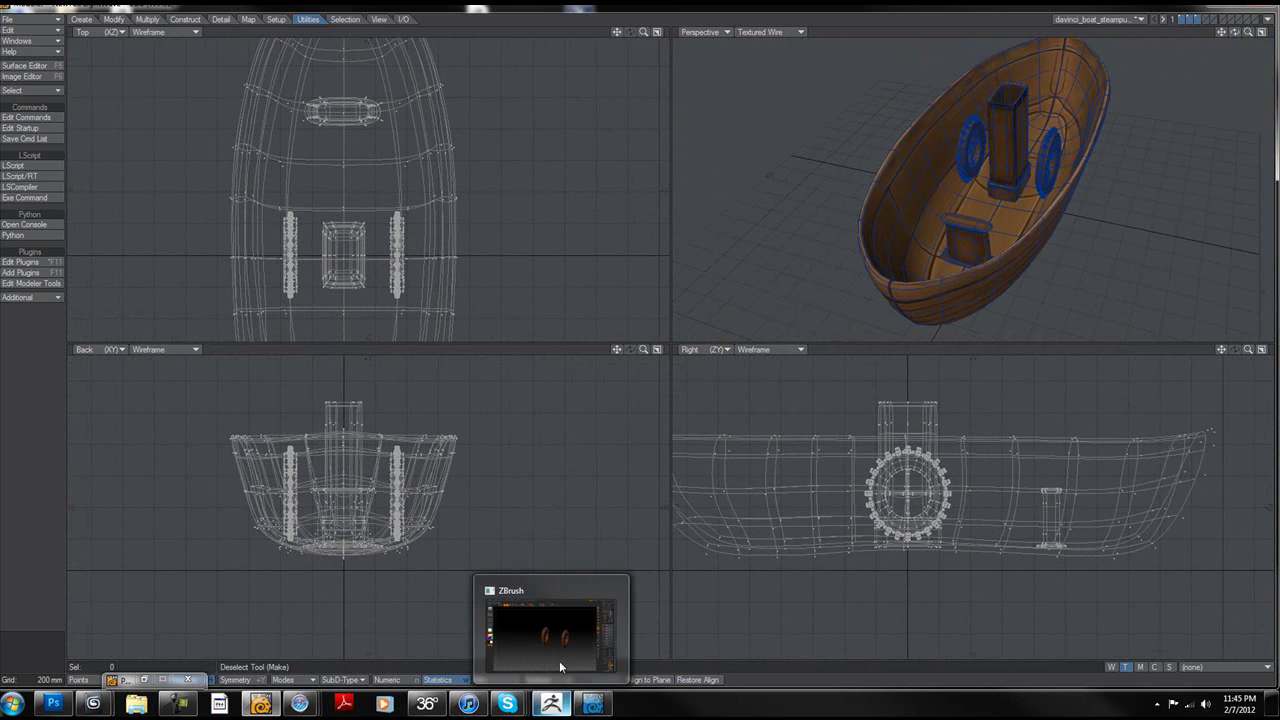
left_click(560, 665)
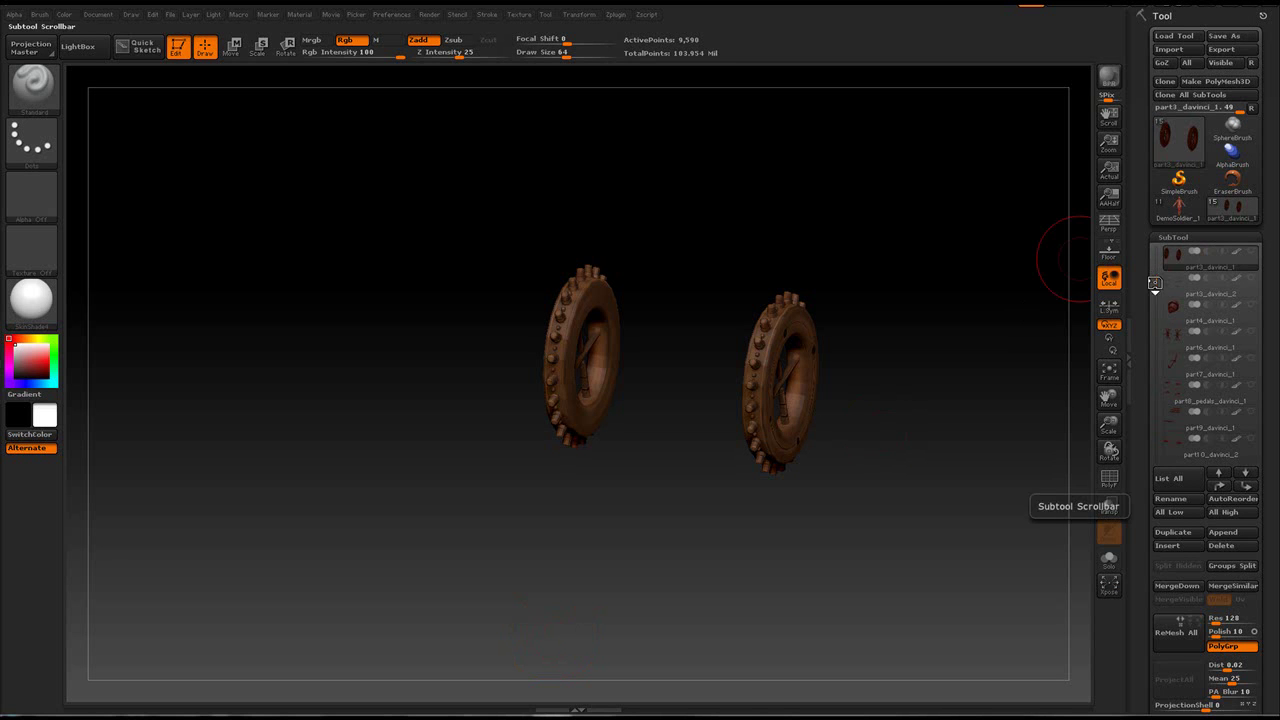
mouse_move(1153, 286)
left_mouse_down()
mouse_move(1152, 392)
mouse_move(1157, 289)
left_mouse_up()
mouse_move(1190, 401)
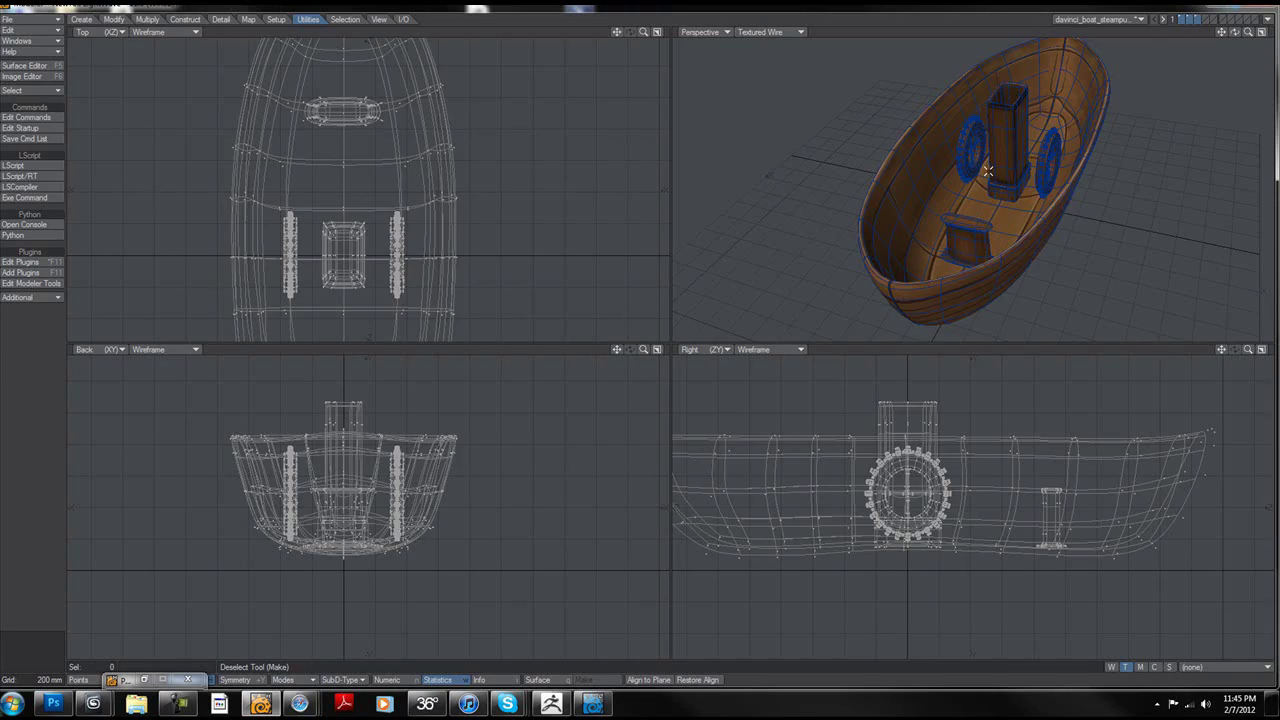
Step: In LightWave Modeler, examine the placement and textures of the gear wheels inside the hull from several angles
scroll(986, 164, "up", 5)
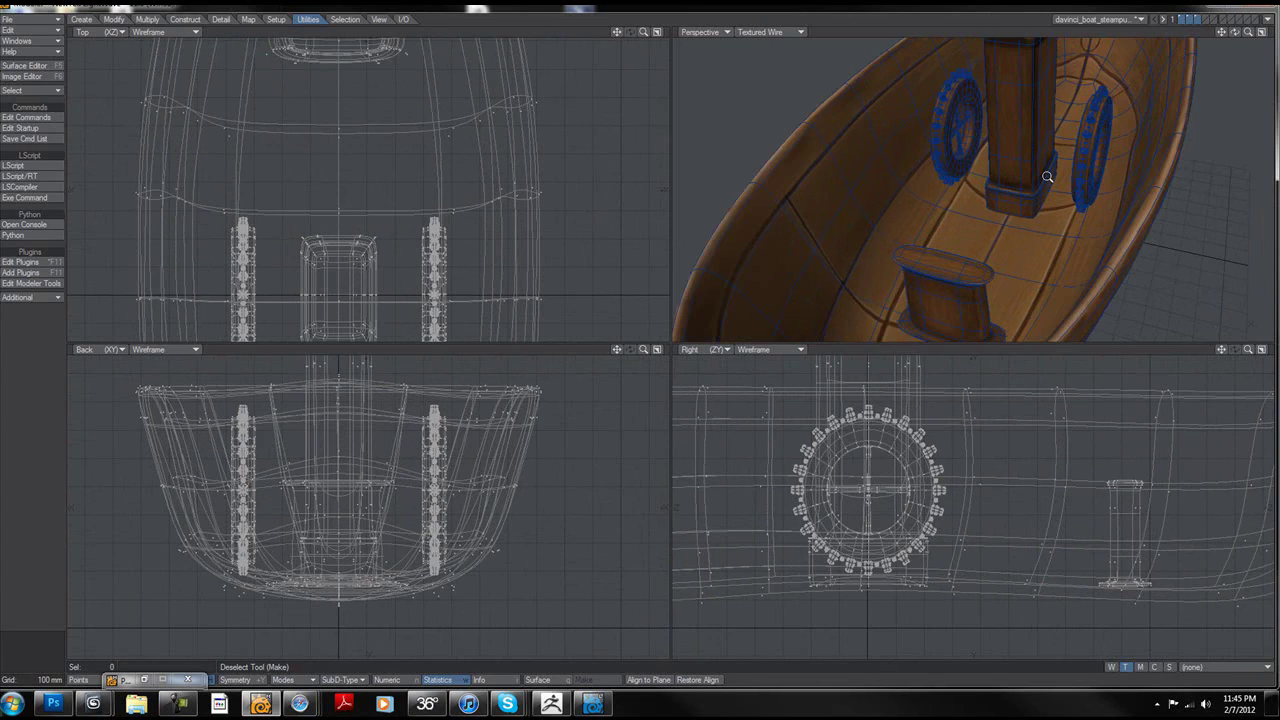
left_click_drag(987, 165, 1040, 78, "alt")
scroll(1005, 169, "down", 2)
scroll(1004, 168, "up", 2)
scroll(1056, 136, "up", 2)
left_click_drag(1118, 134, 988, 183, "alt")
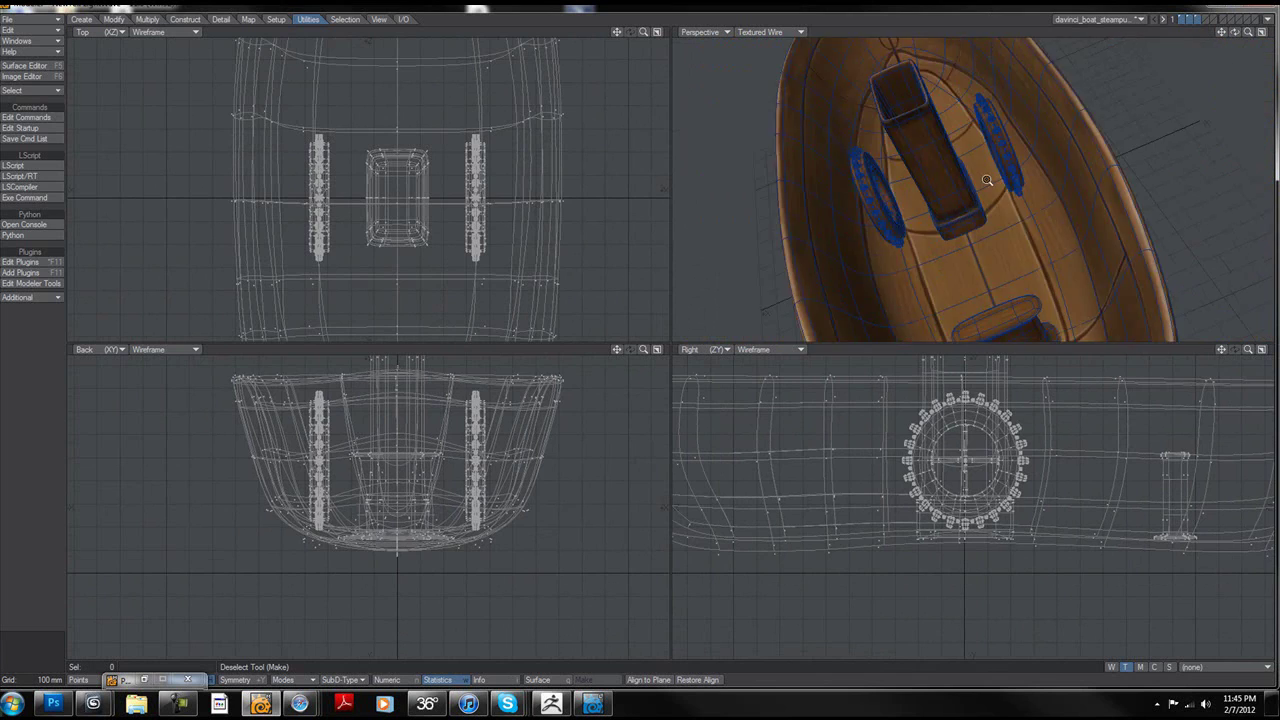
scroll(972, 140, "down", 2)
left_click_drag(966, 133, 1085, 202, "alt+shift")
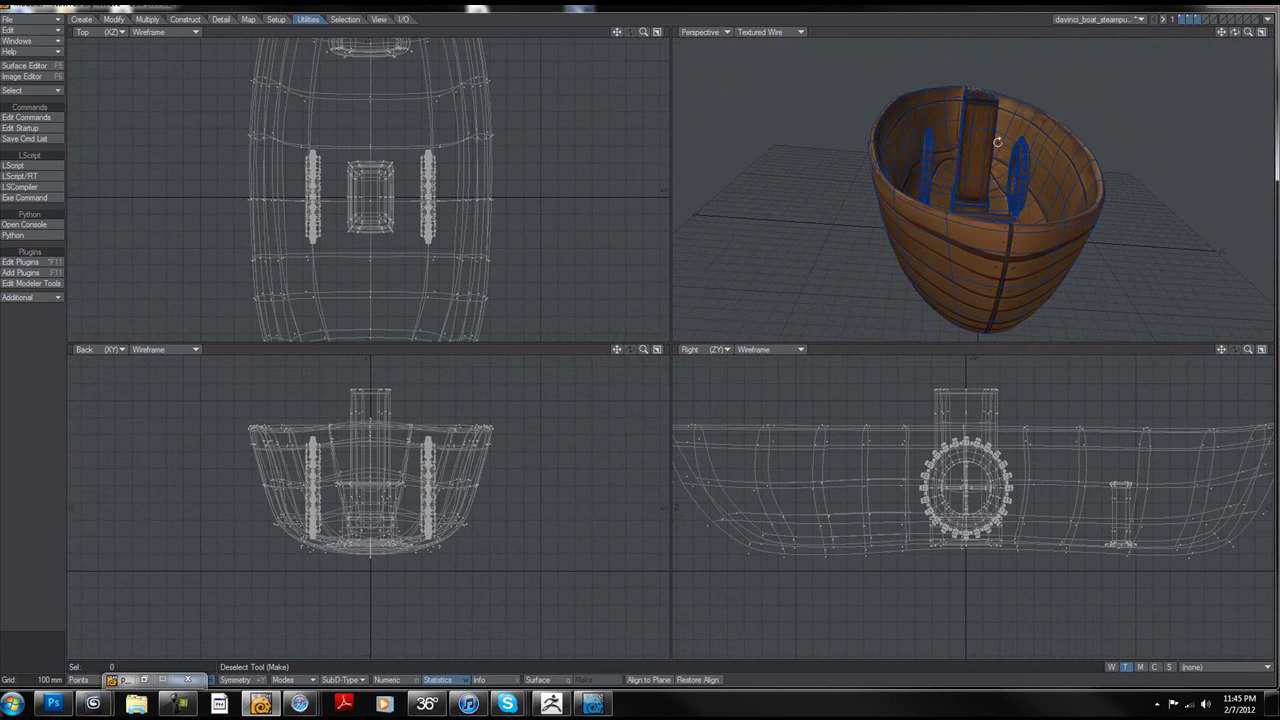
mouse_move(996, 144)
left_mouse_down("alt")
mouse_move(986, 165)
mouse_move(993, 157)
left_mouse_up("alt")
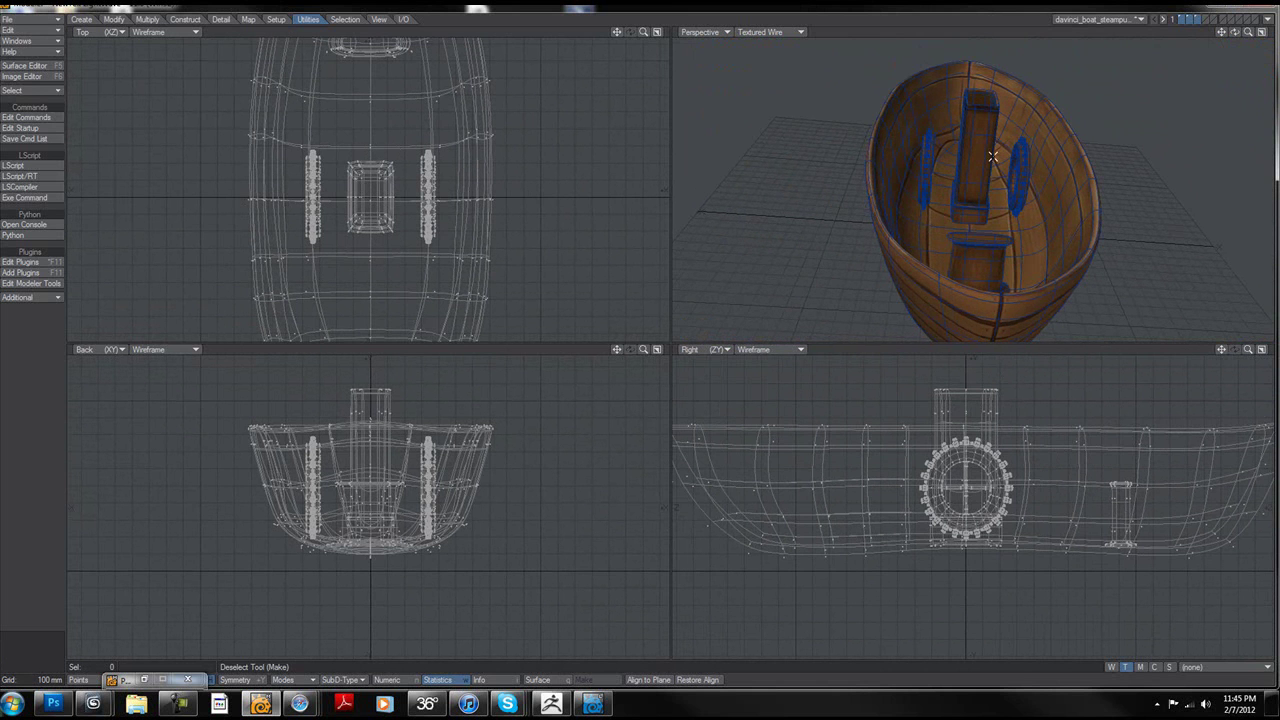
Step: Browse the texture images in GoZProjects\Default through the Image Editor's Replace function without replacing any image
left_click(30, 78)
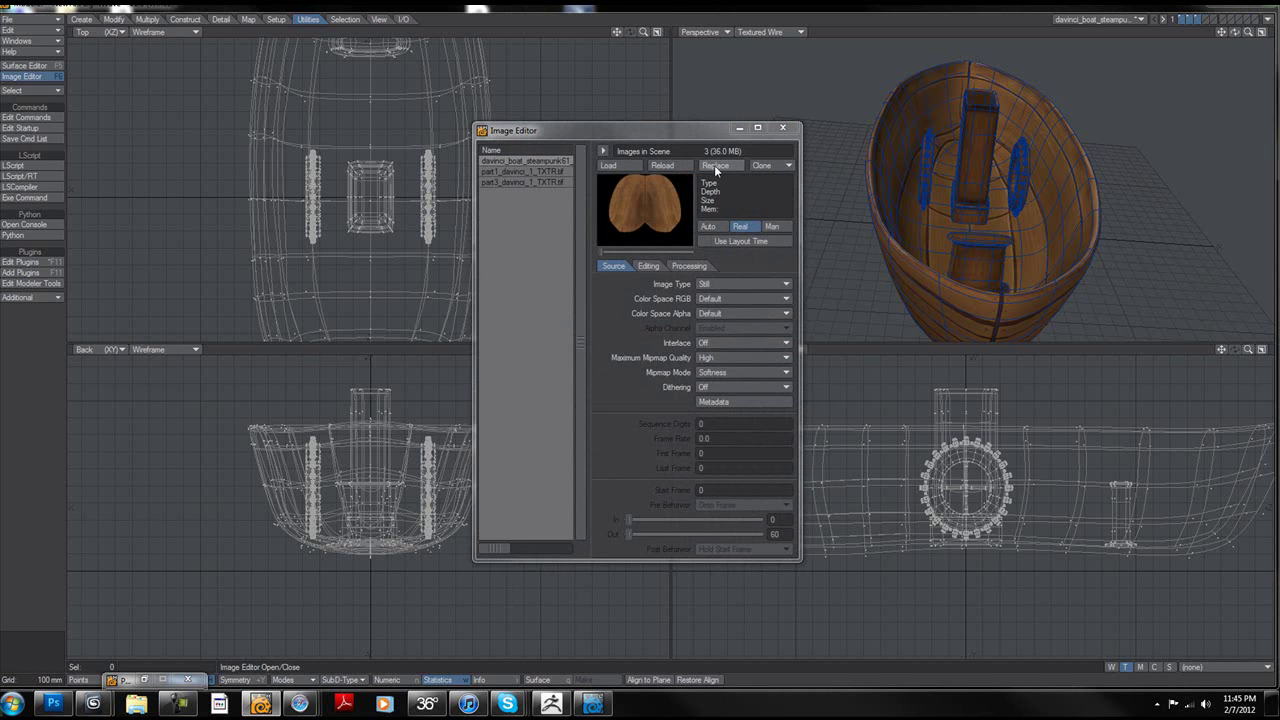
left_click(737, 167)
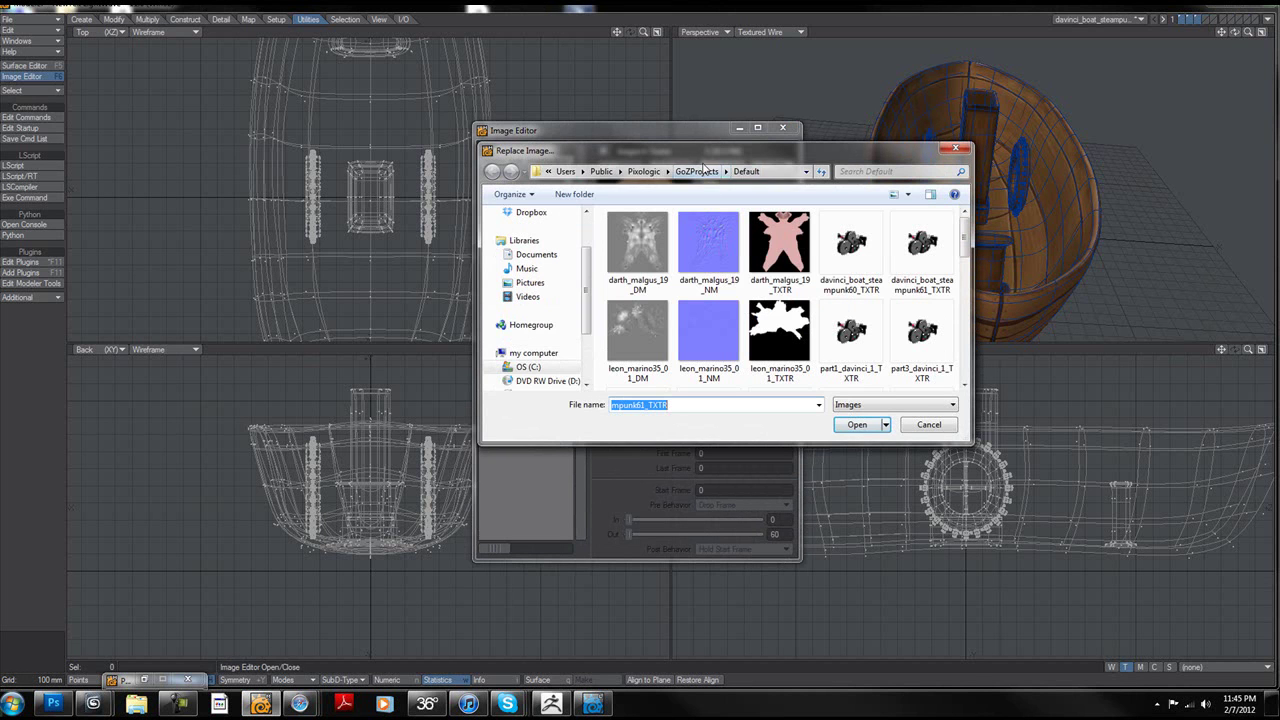
left_click(806, 172)
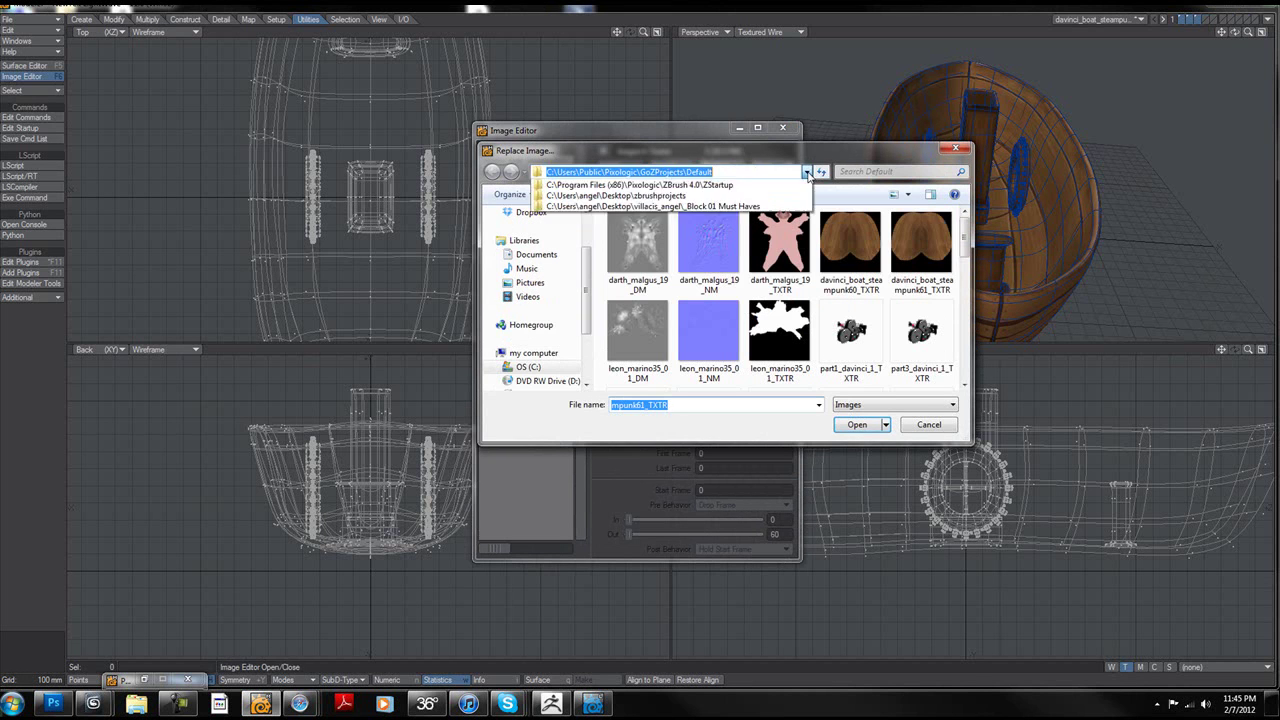
left_click(808, 173)
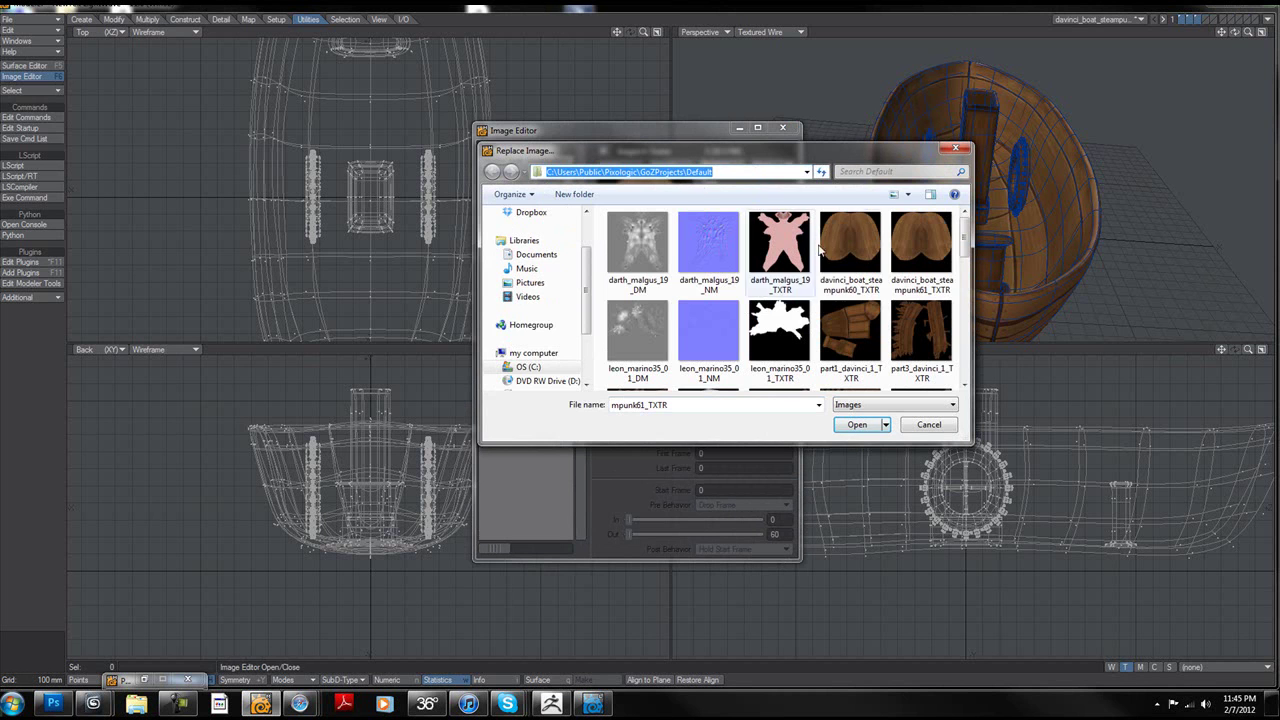
mouse_move(962, 229)
left_mouse_down()
mouse_move(961, 251)
mouse_move(957, 231)
left_mouse_up()
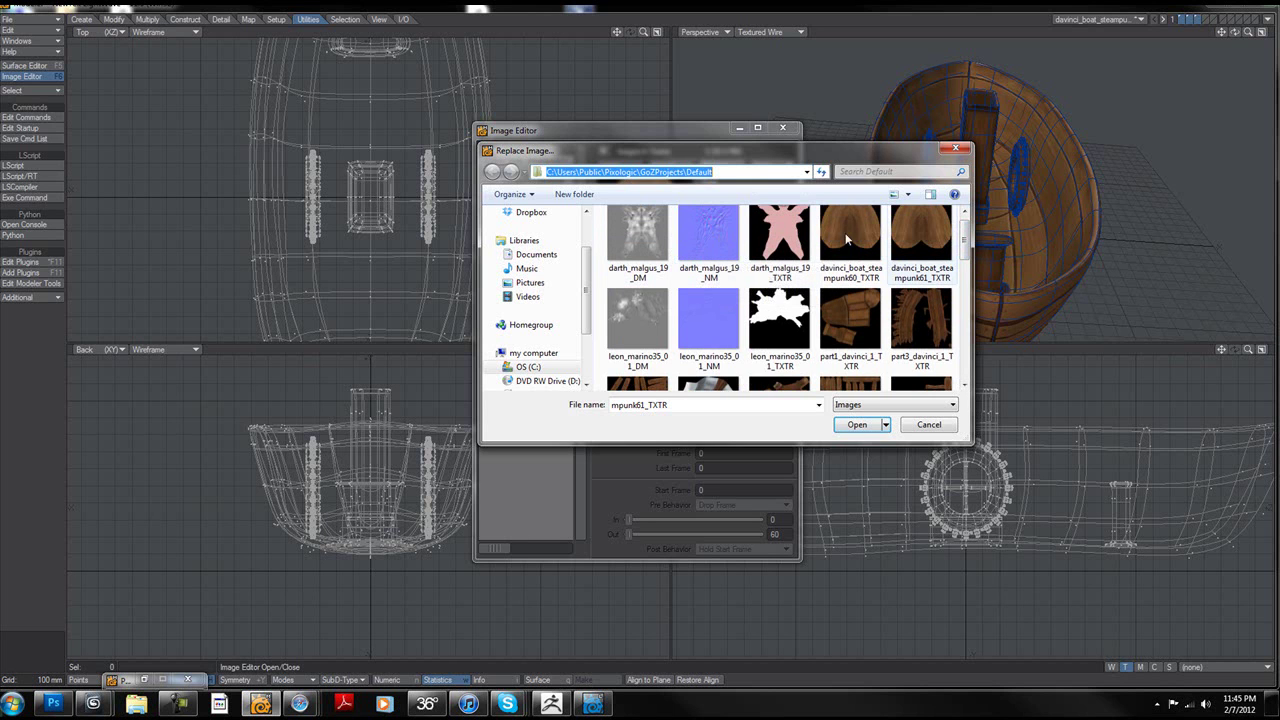
scroll(966, 243, "down", 1)
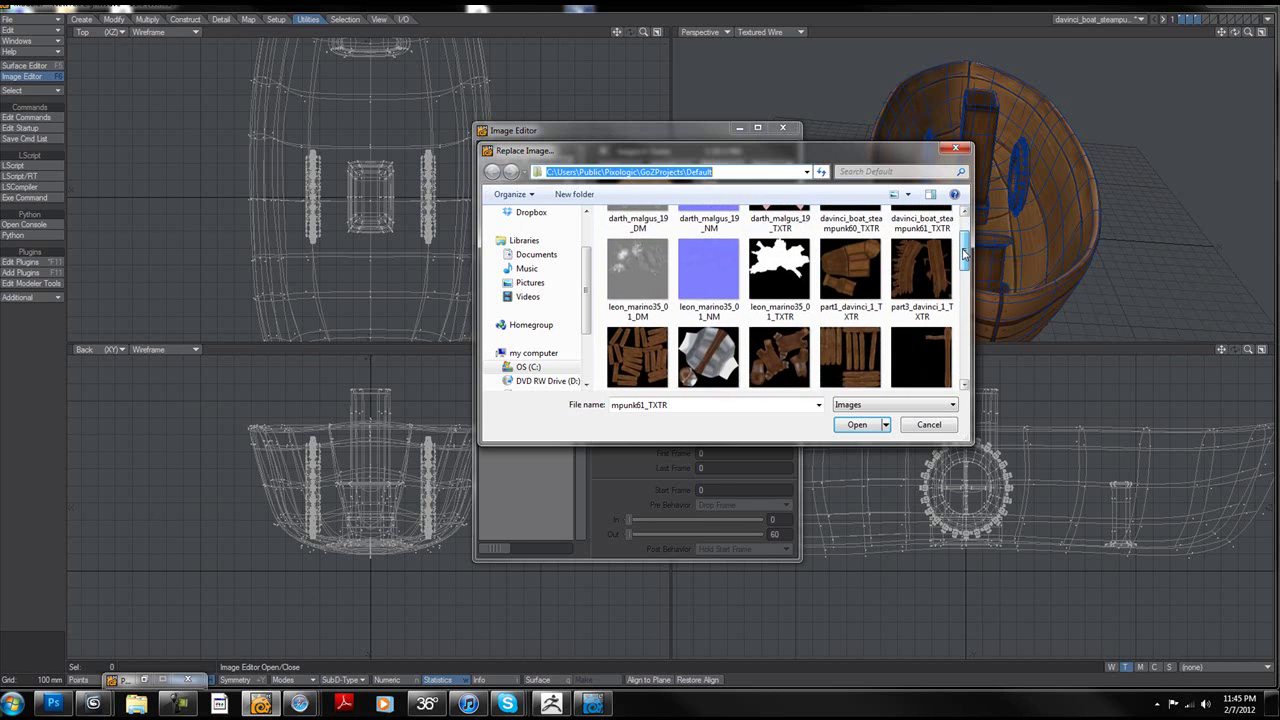
left_click_drag(966, 262, 951, 318)
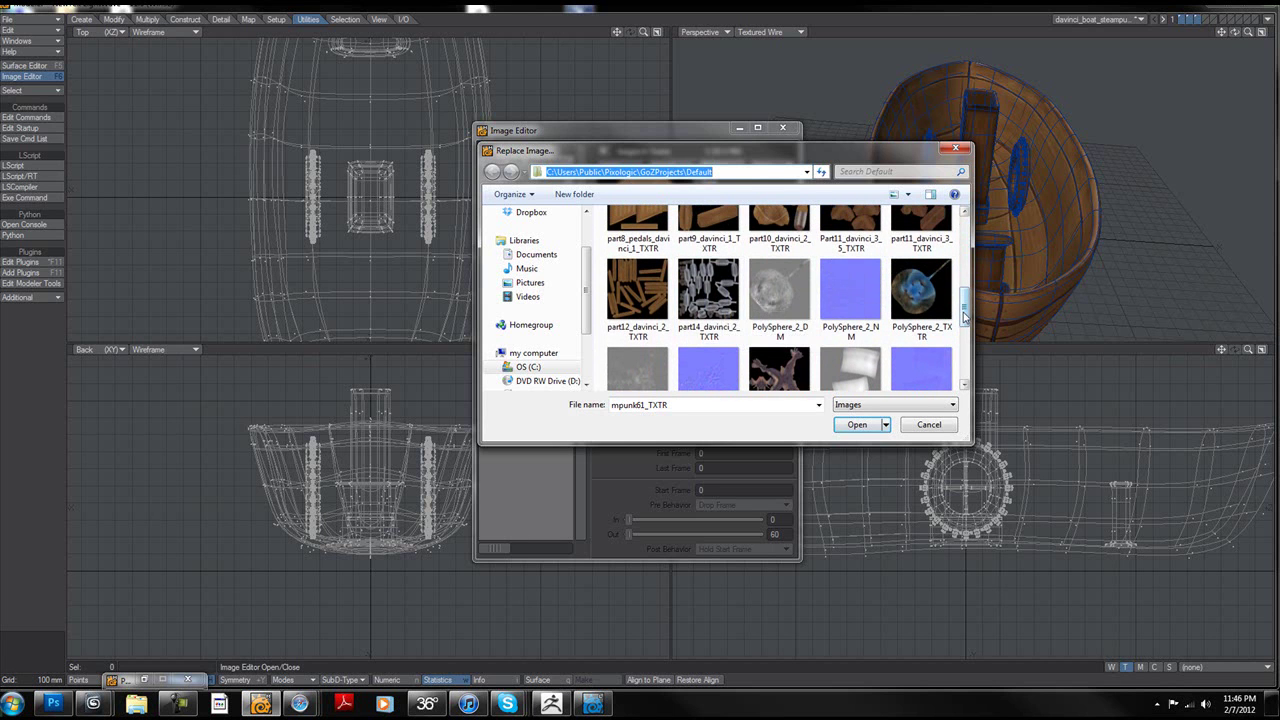
mouse_move(961, 319)
left_mouse_down()
mouse_move(964, 371)
mouse_move(961, 250)
mouse_move(963, 305)
left_mouse_up()
left_click(955, 148)
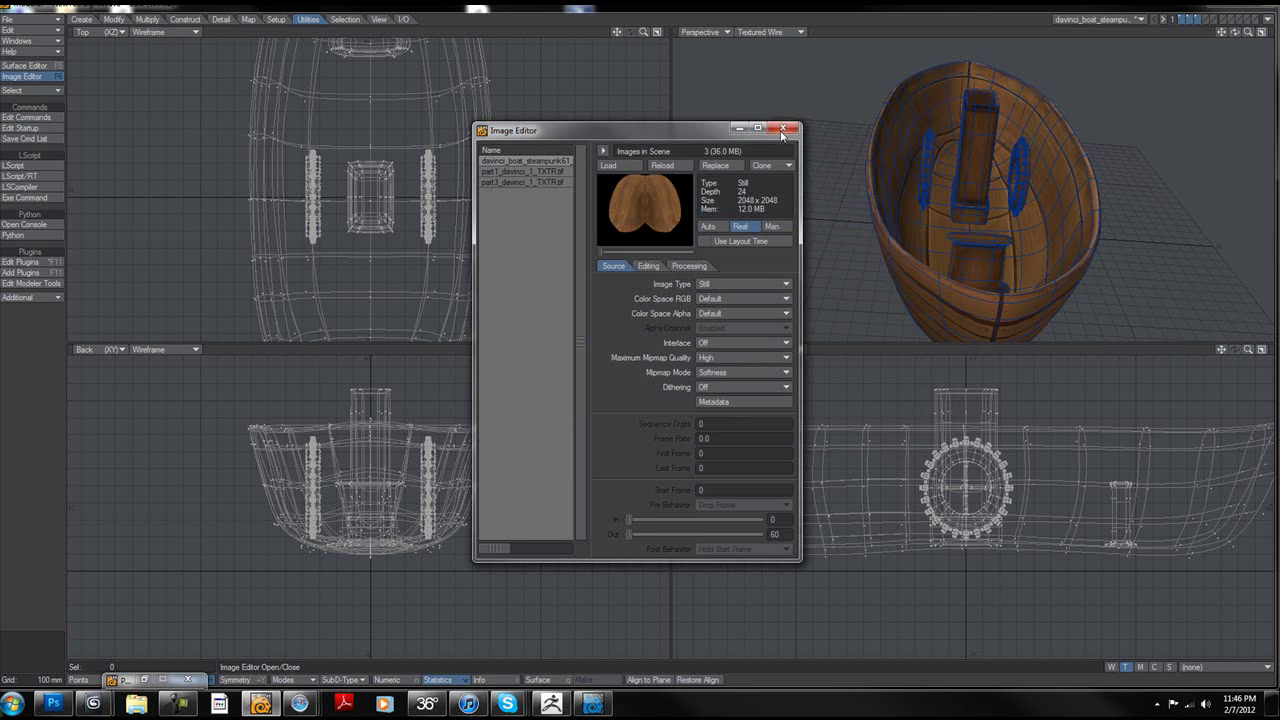
left_click(781, 127)
left_click(781, 128)
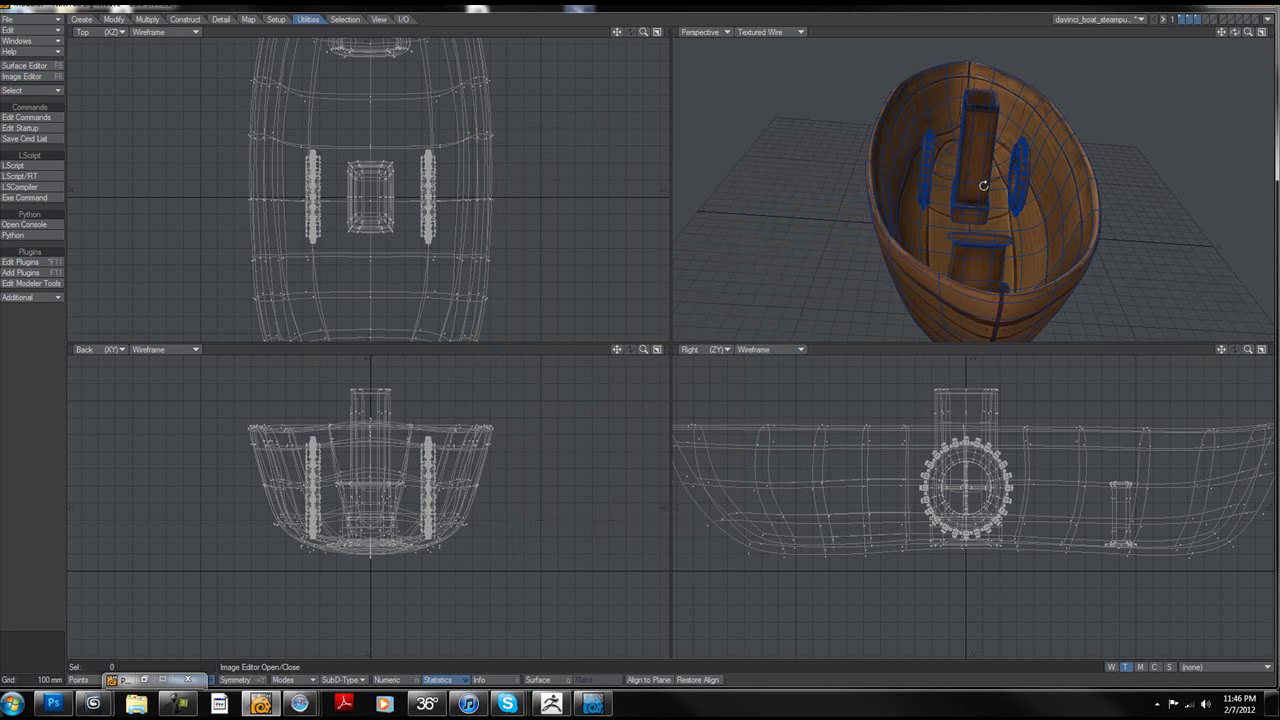
Step: View the gear wheels in ZBrush, return to LightWave Modeler and inspect the whole combined boat
left_click_drag(984, 185, 1066, 192, "alt")
scroll(1049, 194, "down", 1)
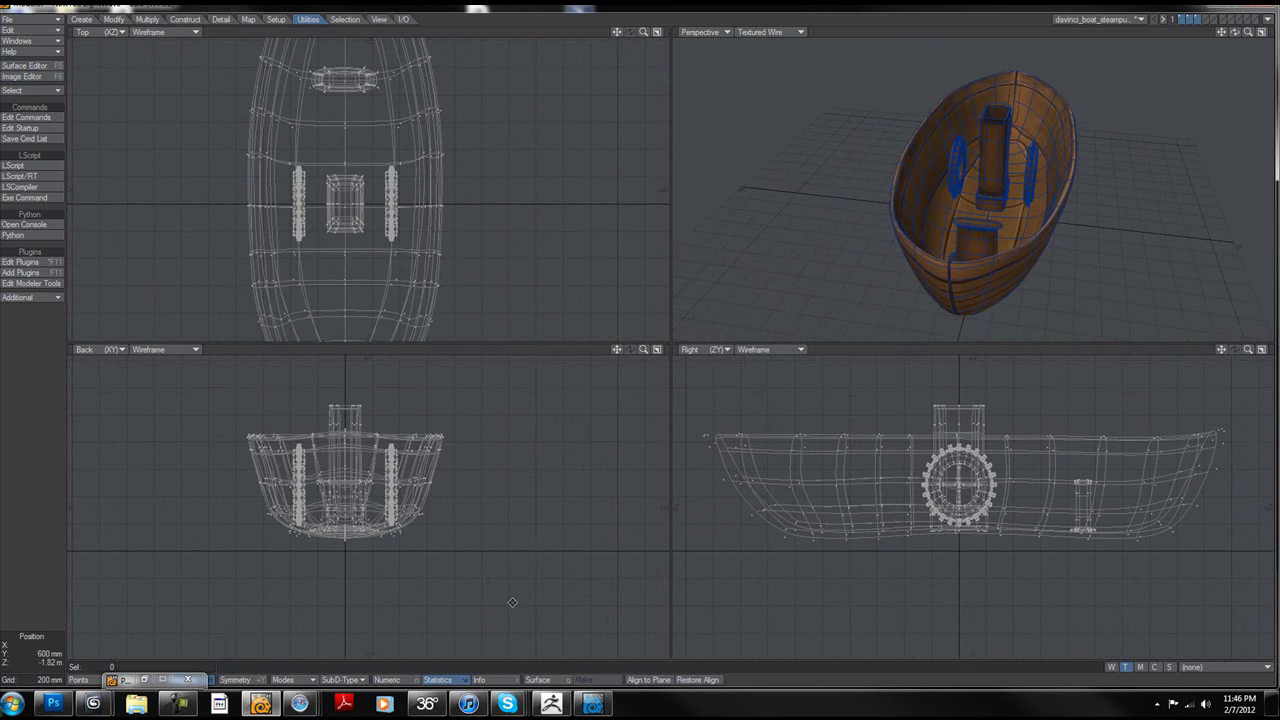
left_click(549, 703)
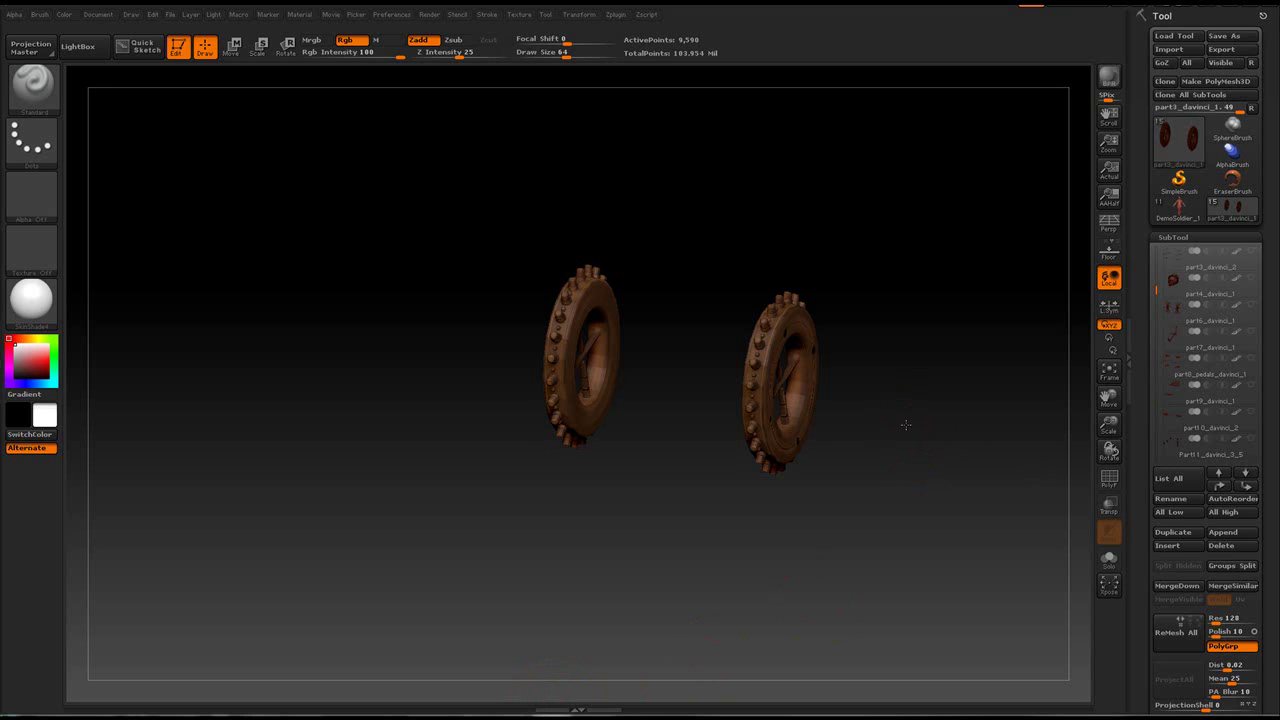
left_click_drag(906, 425, 872, 406, "alt")
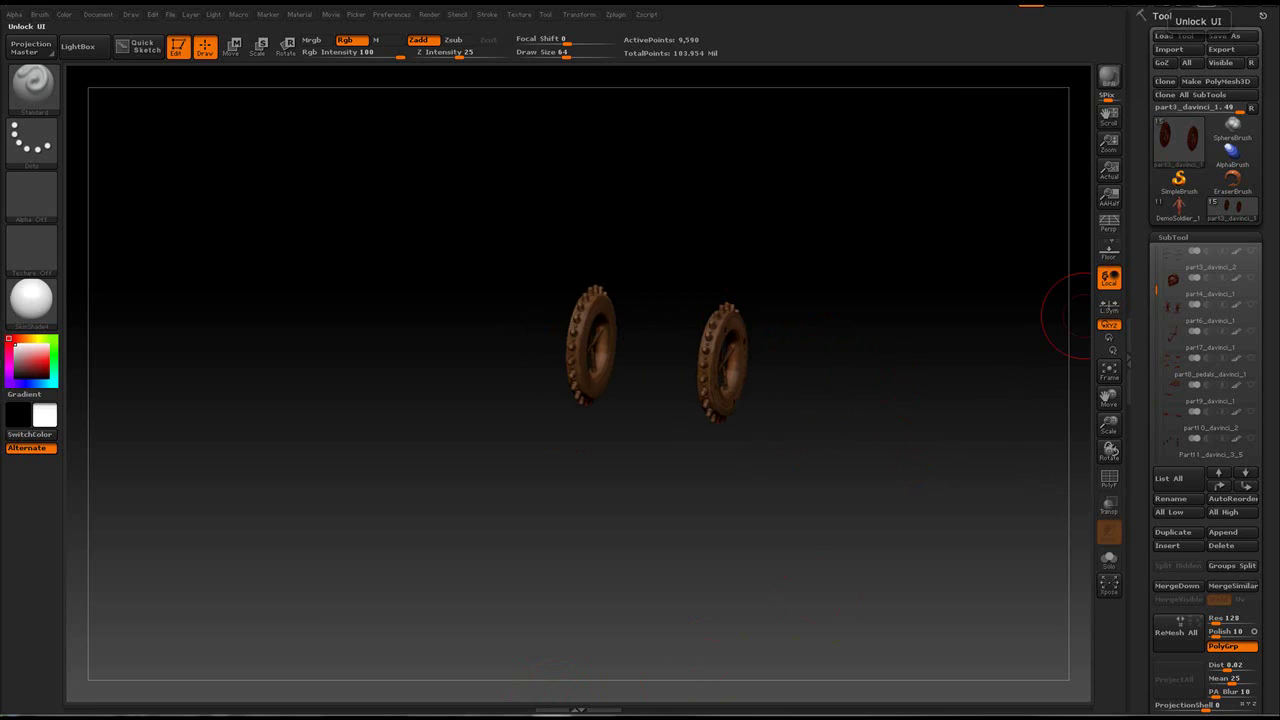
left_click(1208, 7)
left_click_drag(1048, 146, 1001, 202, "alt")
scroll(1062, 208, "down", 1)
scroll(1062, 208, "down", 2)
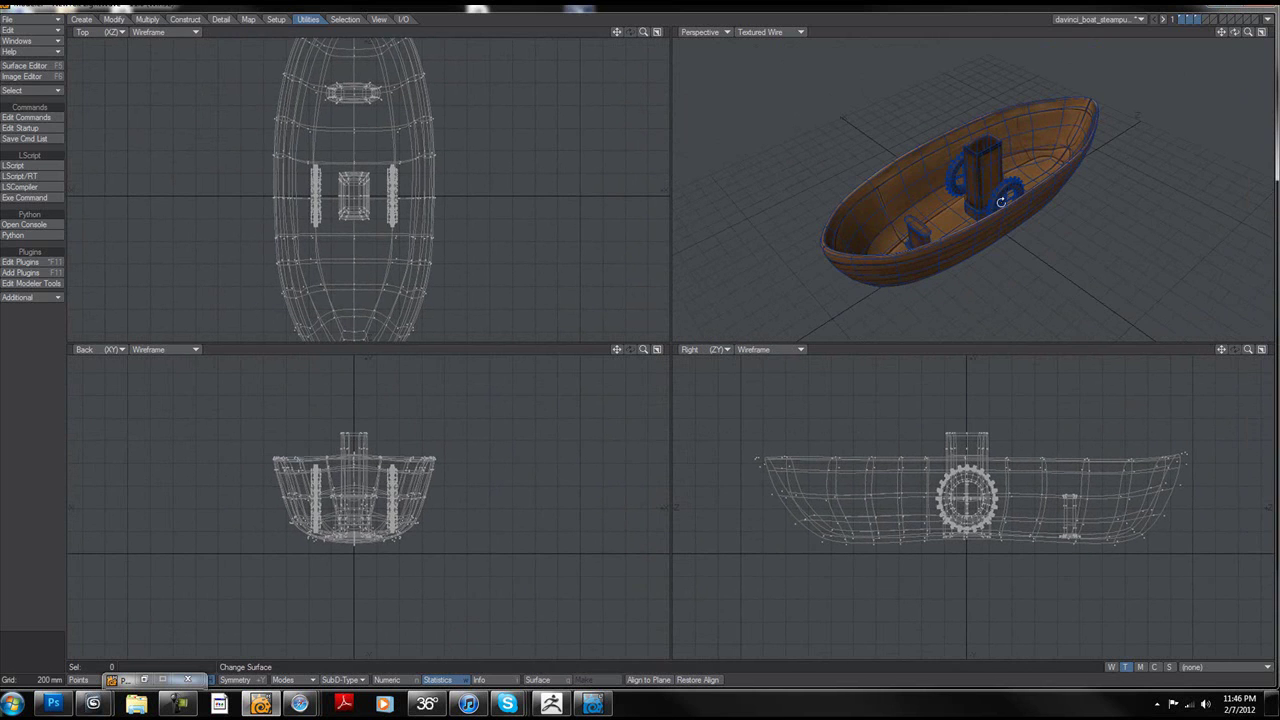